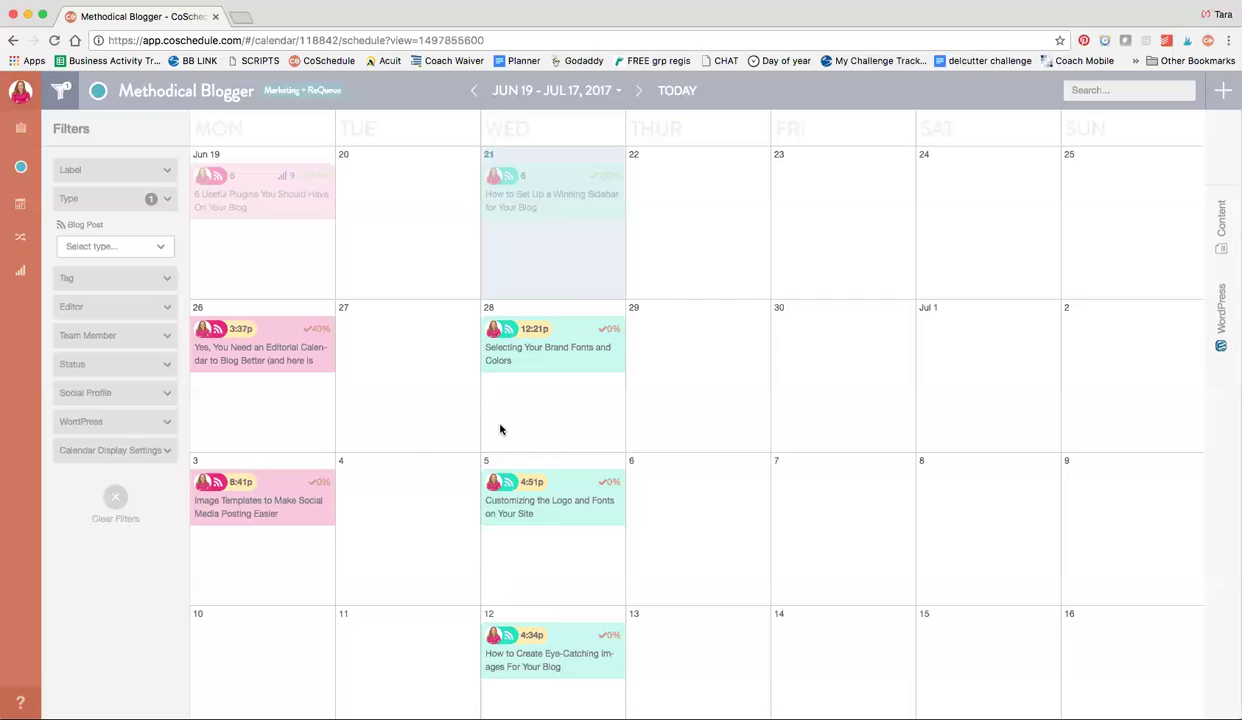
View the calendar's Jul 17 to Aug 14, 2017 weeks and return to today's range
click(639, 92)
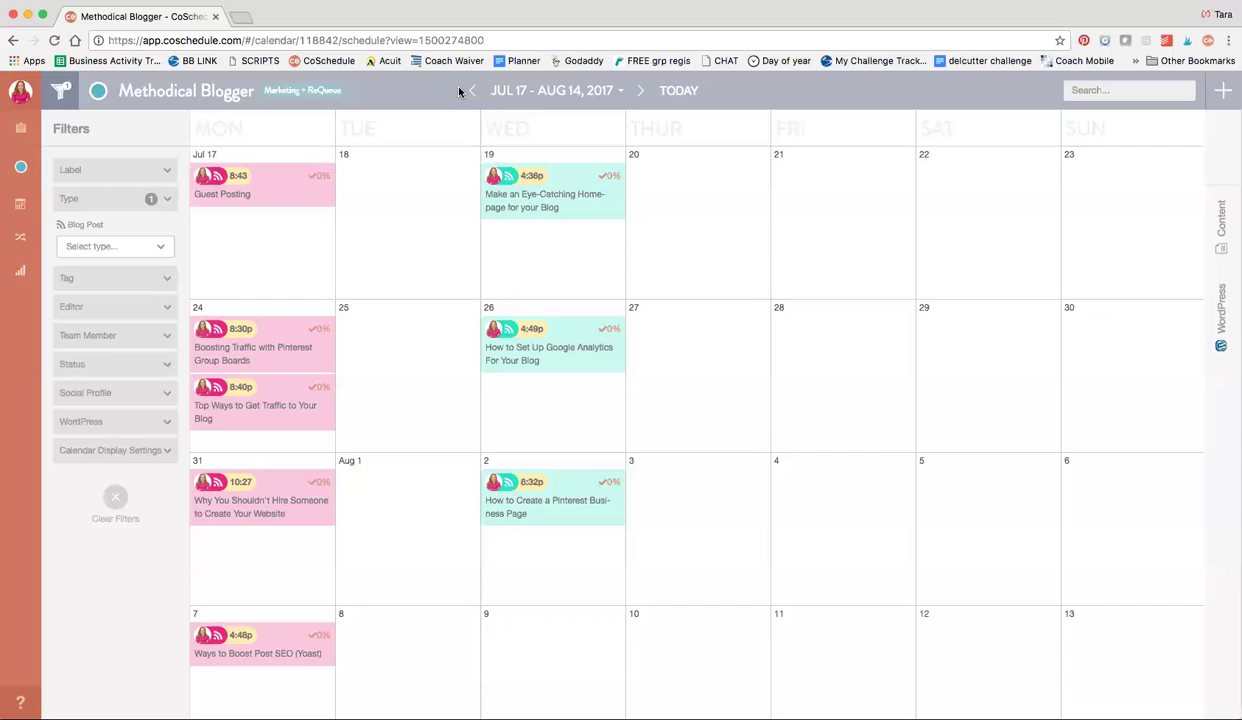
click(675, 91)
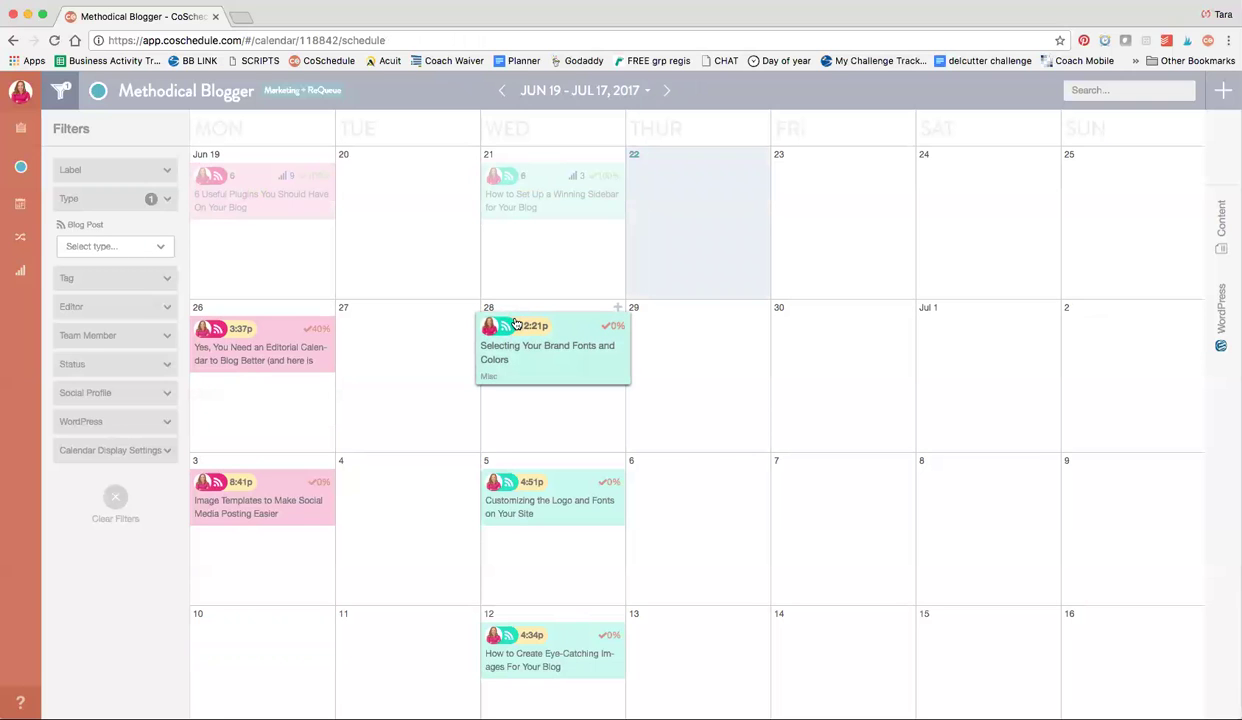
Start a new Blog Post item on the calendar and title it "Blog Post"
click(1220, 100)
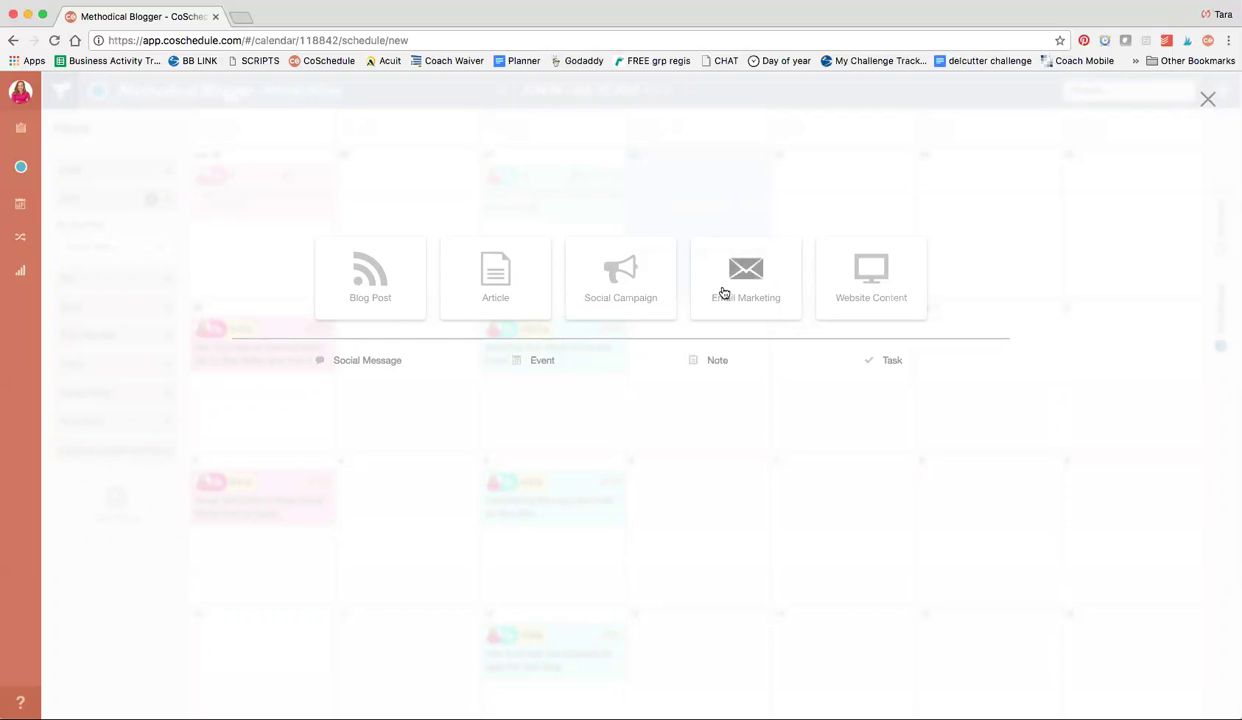
click(370, 280)
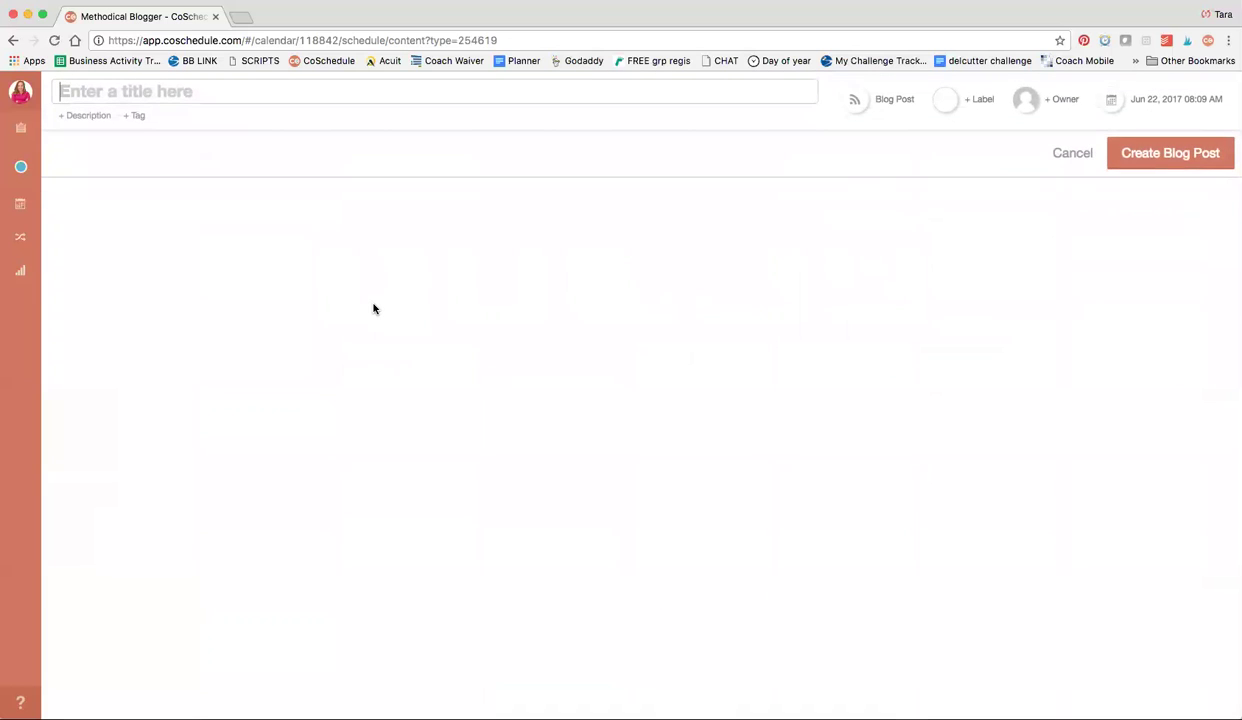
text(Blog Post)
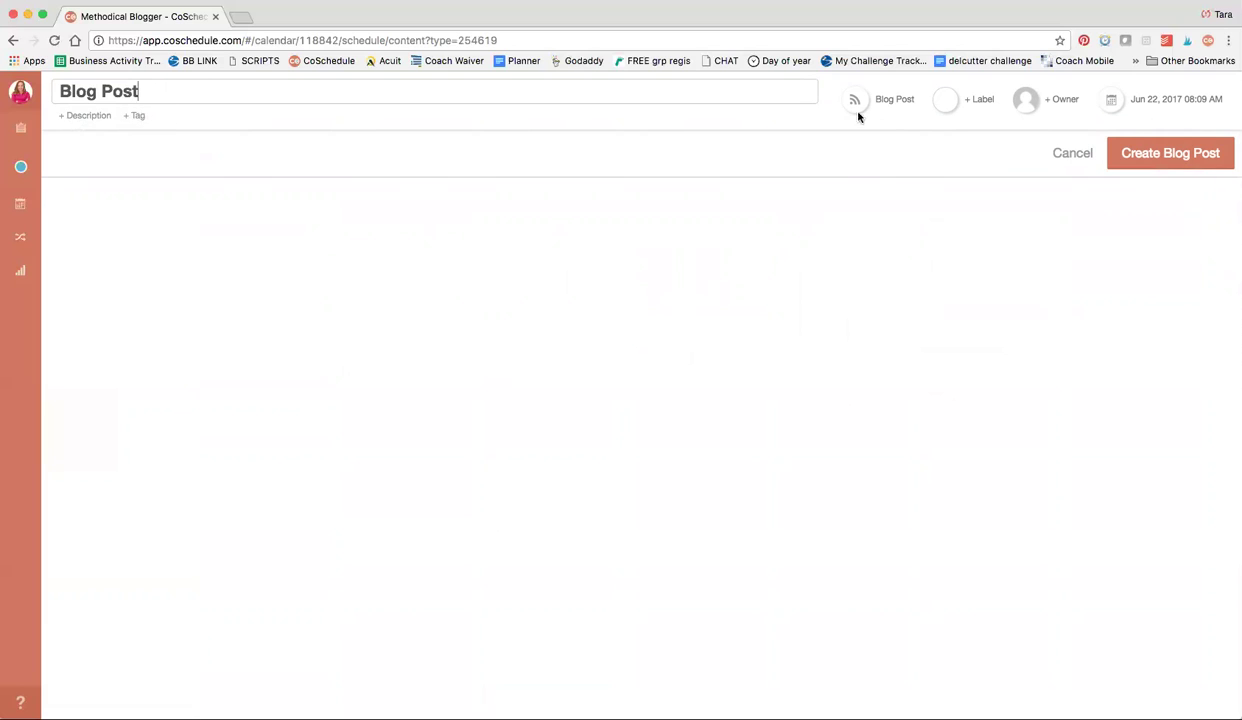
click(135, 115)
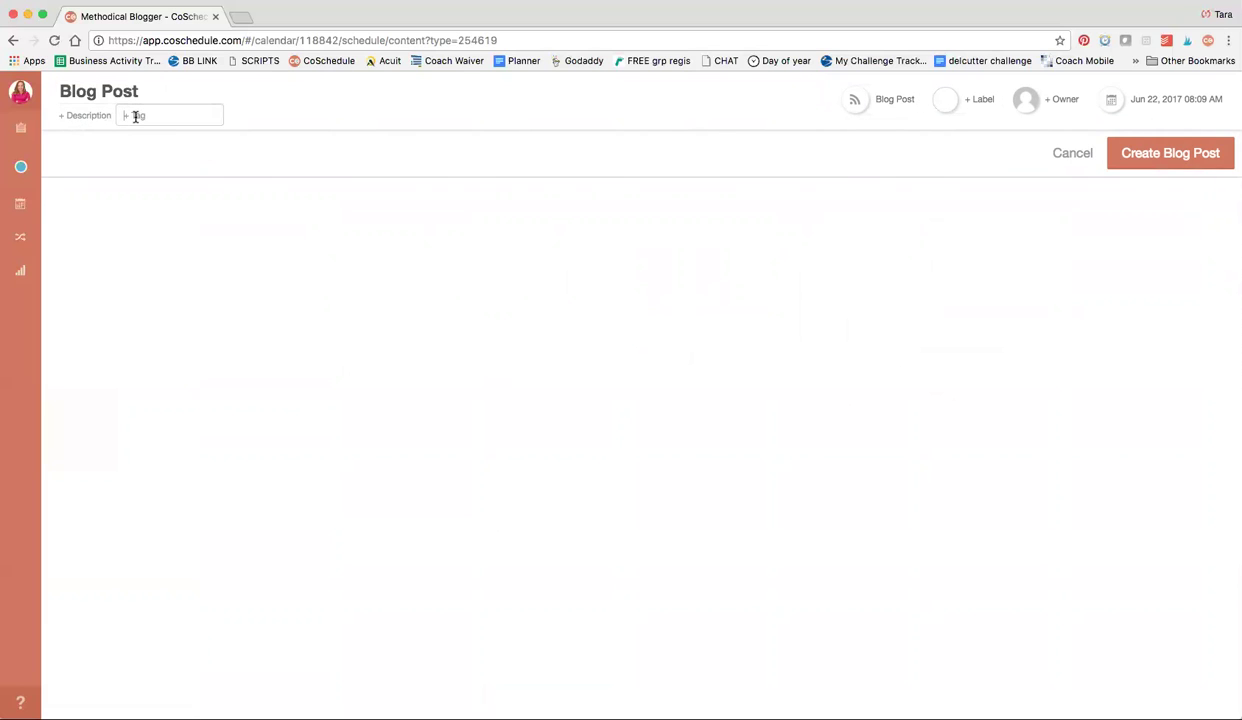
Give the post a pink colour label and assign the team member as its owner
click(943, 102)
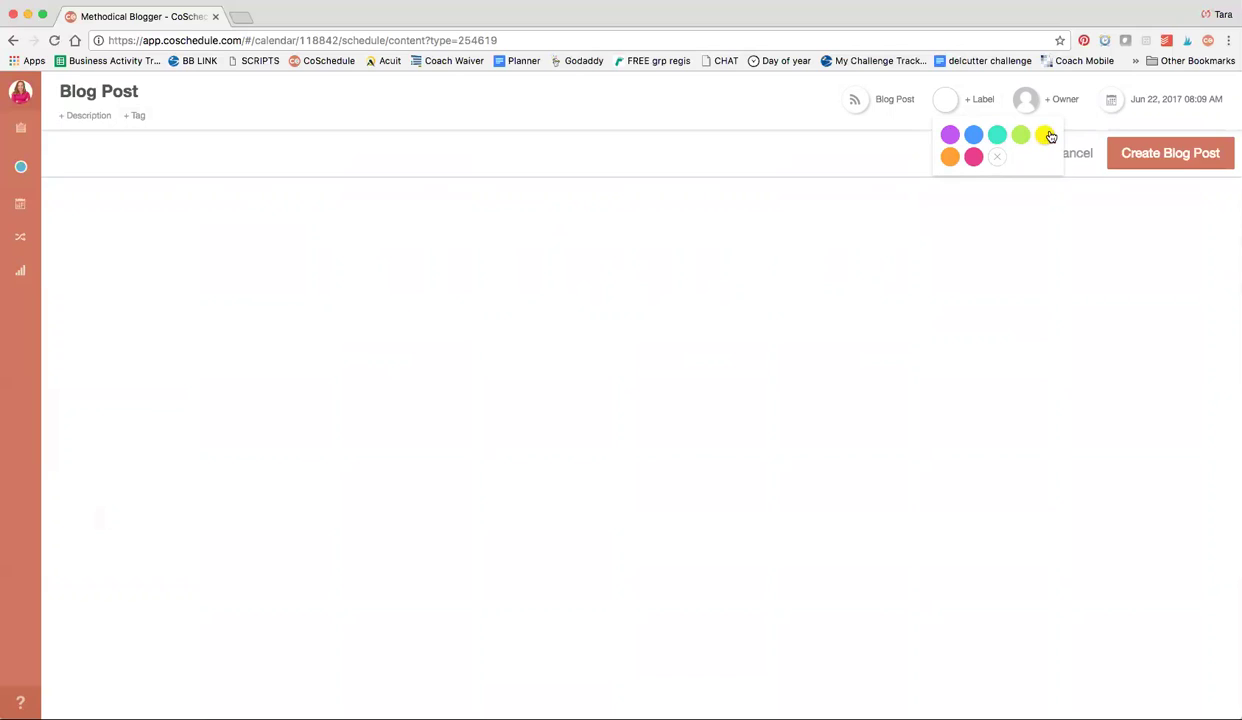
click(970, 158)
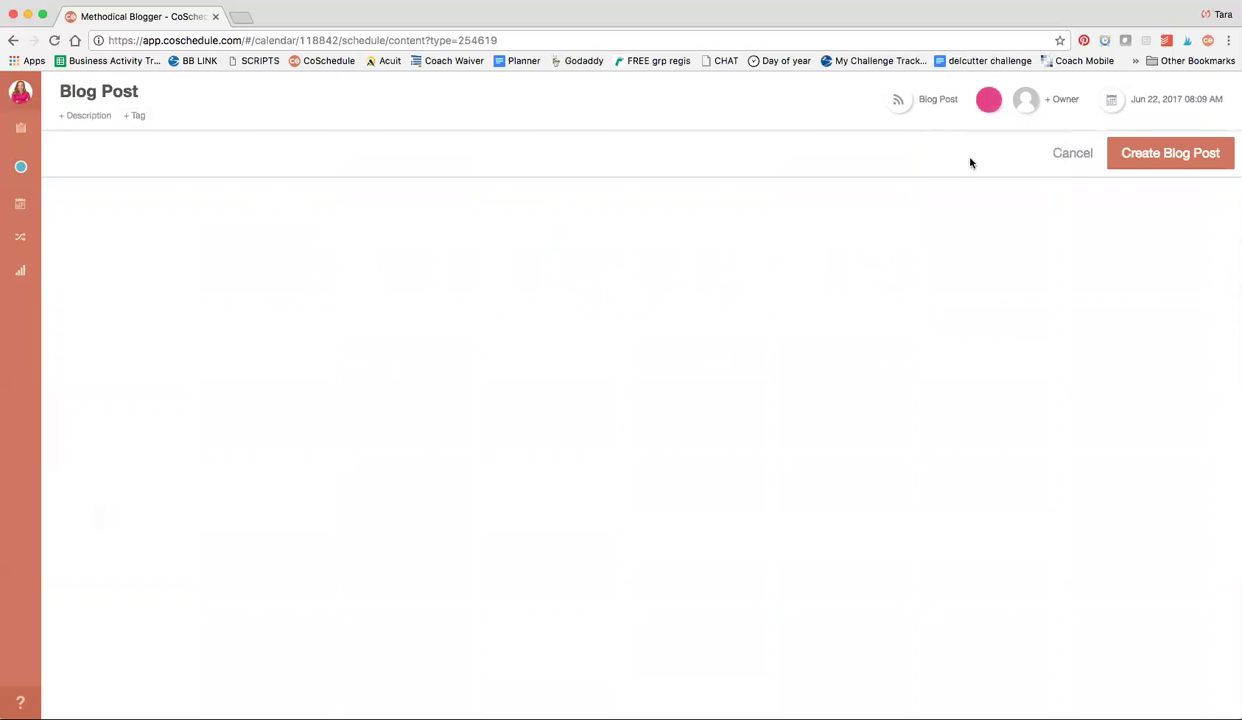
click(1036, 106)
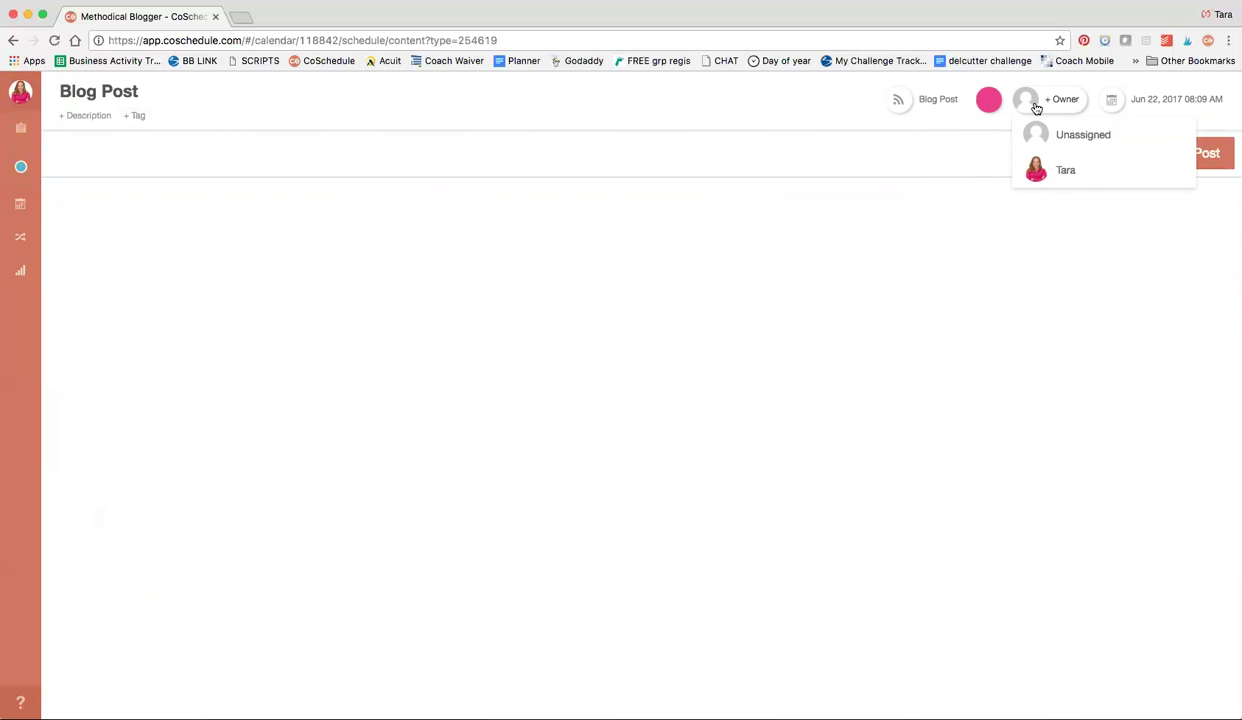
click(1066, 172)
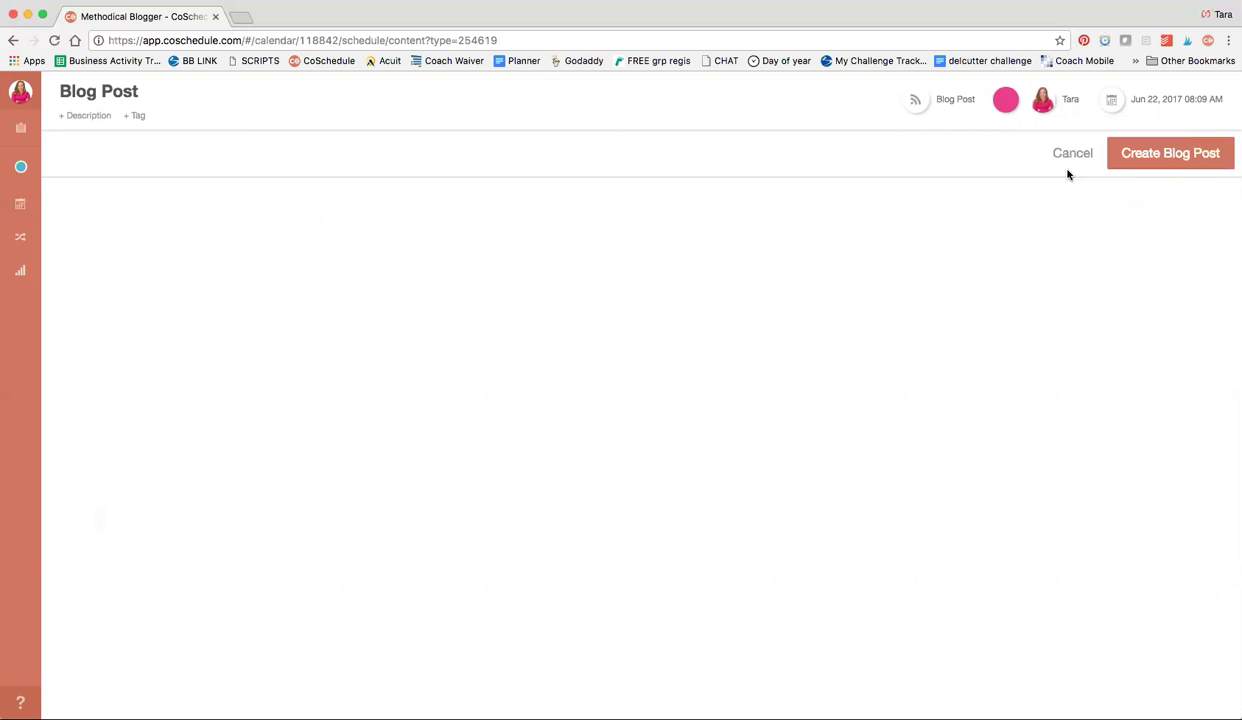
Schedule the post for Jun 21, 2017 at 06:00 AM and create the blog post
click(1116, 104)
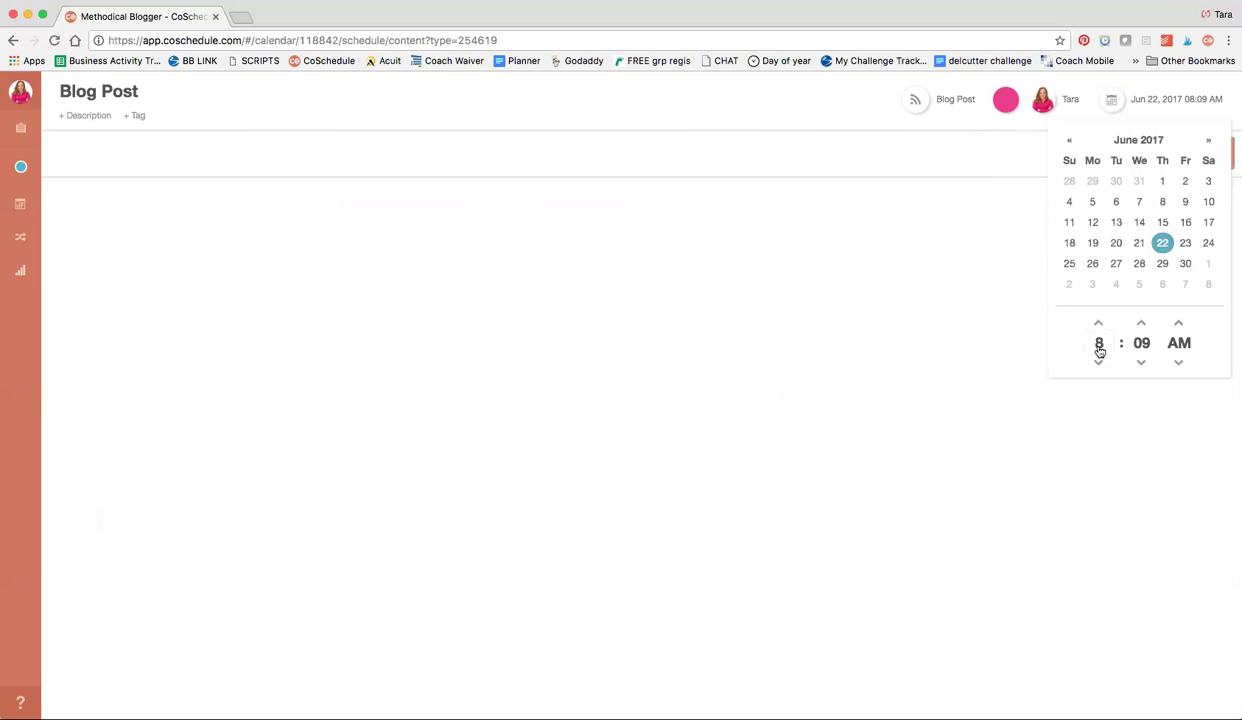
click(1099, 326)
click(1099, 326)
click(1100, 361)
click(1100, 361)
click(1100, 361)
click(1100, 361)
click(1100, 361)
click(1099, 324)
click(1141, 363)
click(1143, 364)
click(1143, 364)
click(1143, 364)
click(1143, 364)
click(1143, 364)
click(1143, 364)
click(1143, 364)
click(1143, 364)
click(1137, 245)
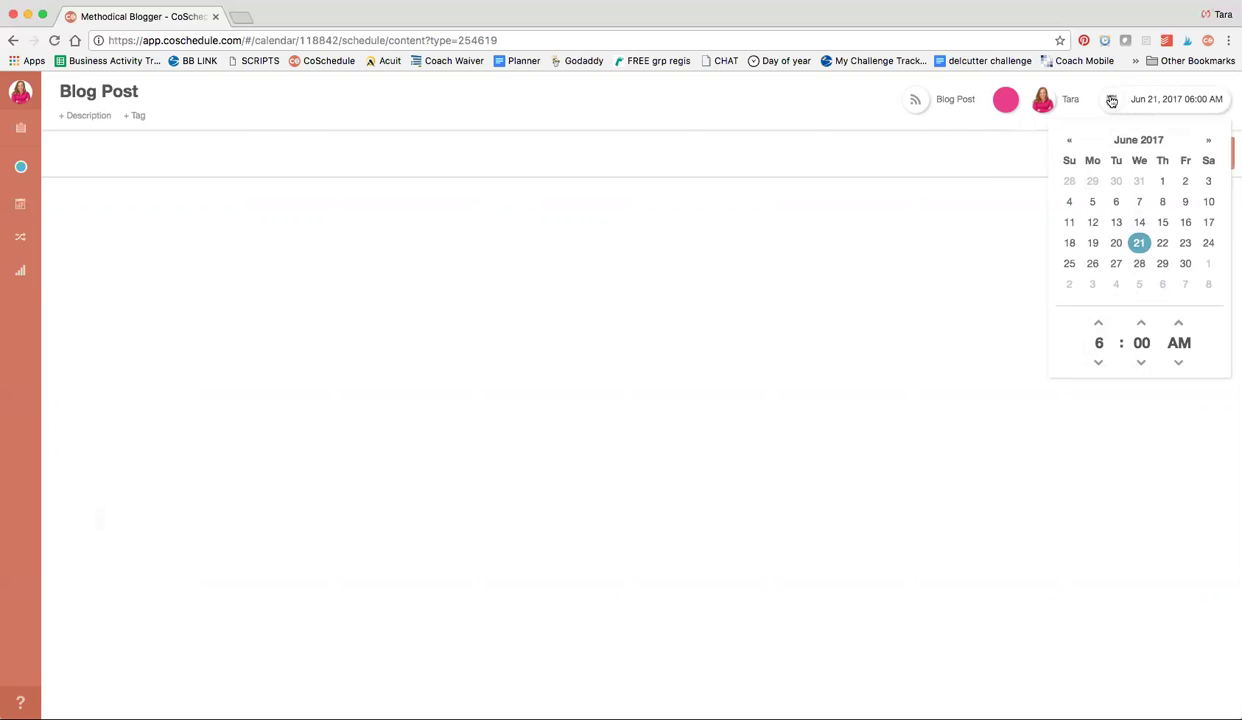
click(1082, 100)
click(1151, 160)
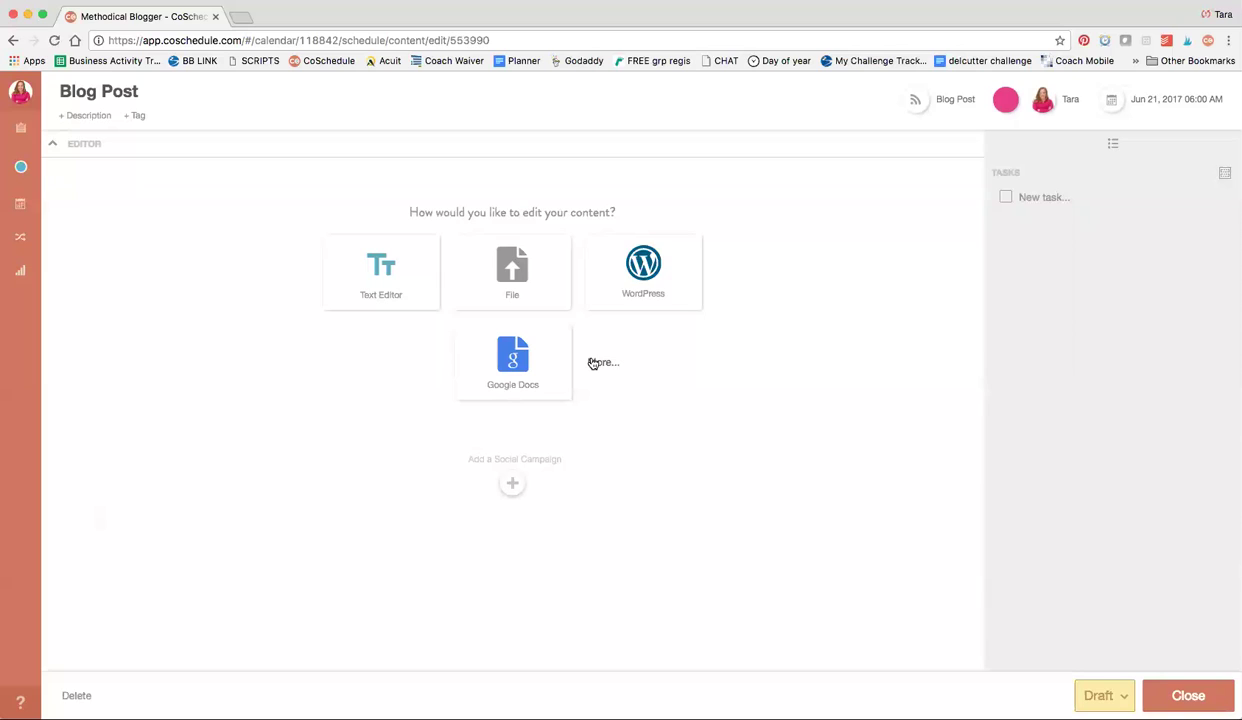
Choose WordPress for editing the post's content and select the post's author
click(641, 280)
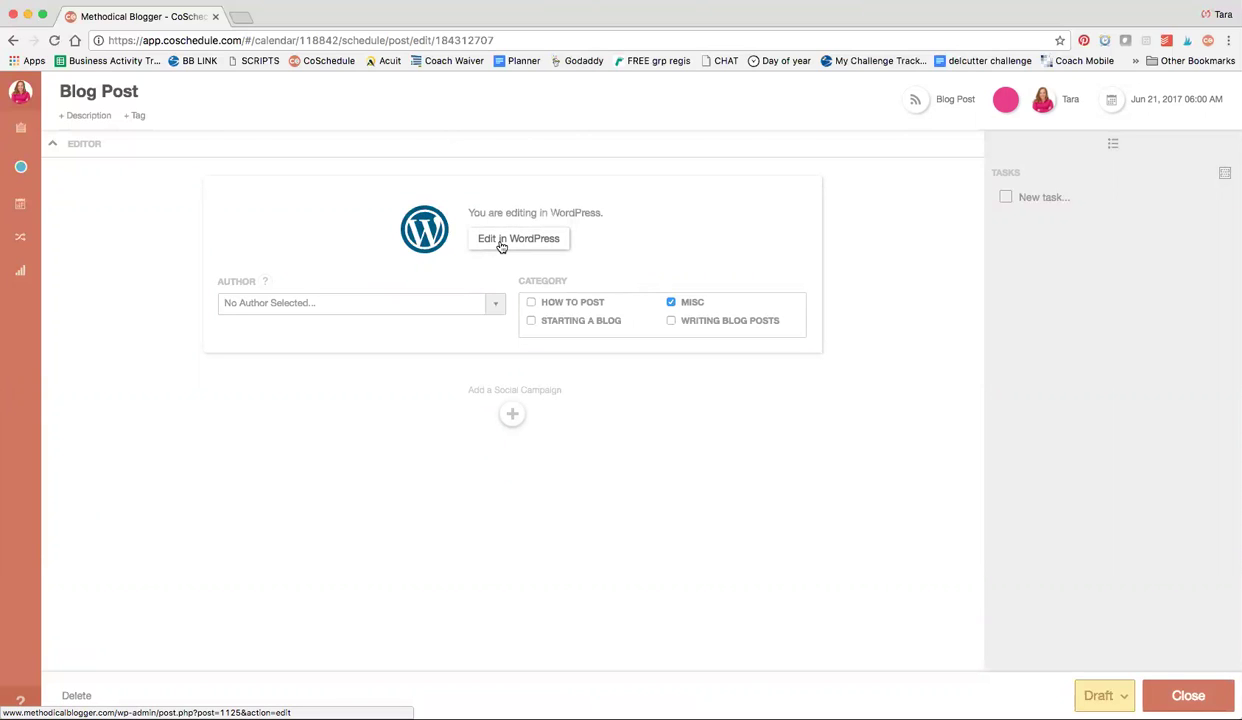
click(400, 308)
click(352, 329)
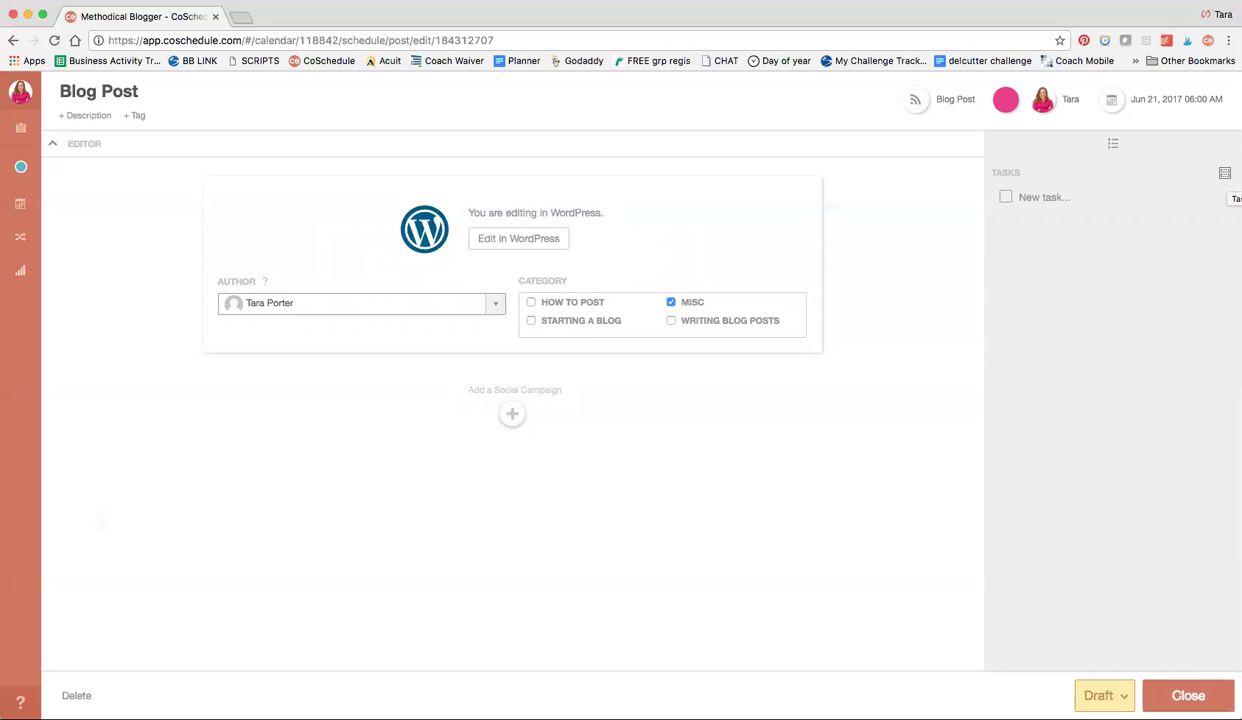
click(1225, 173)
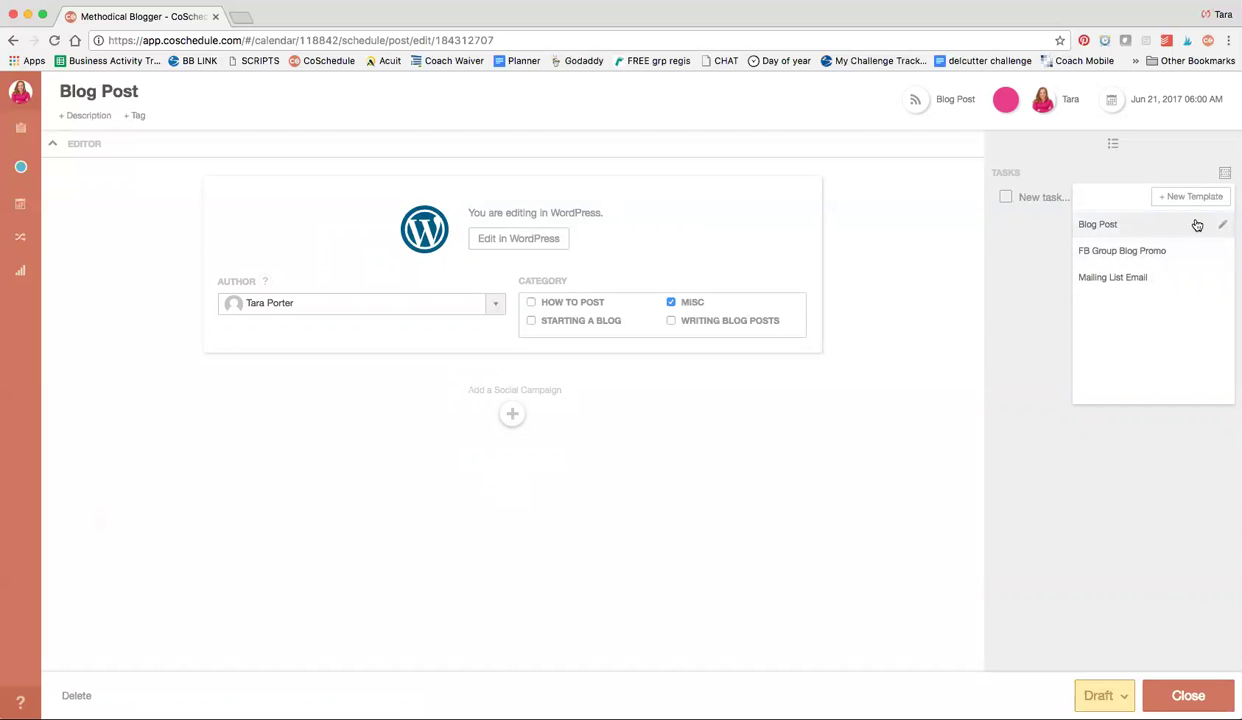
click(1100, 225)
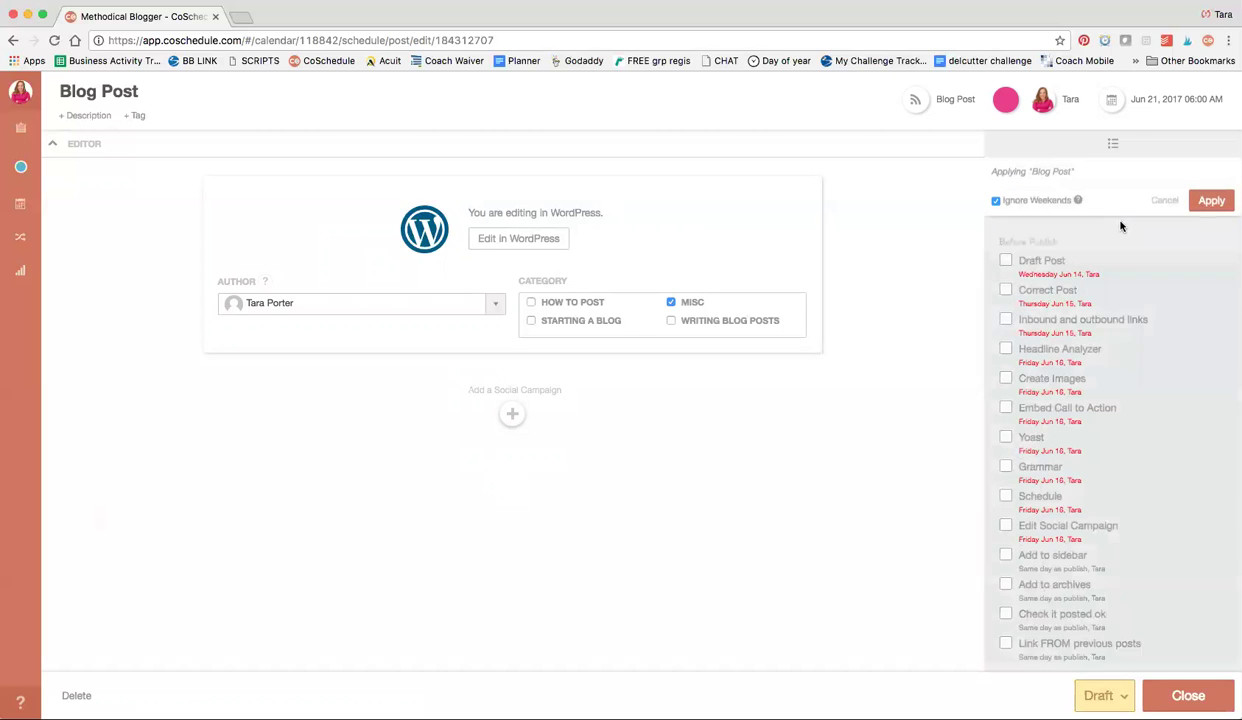
click(1163, 201)
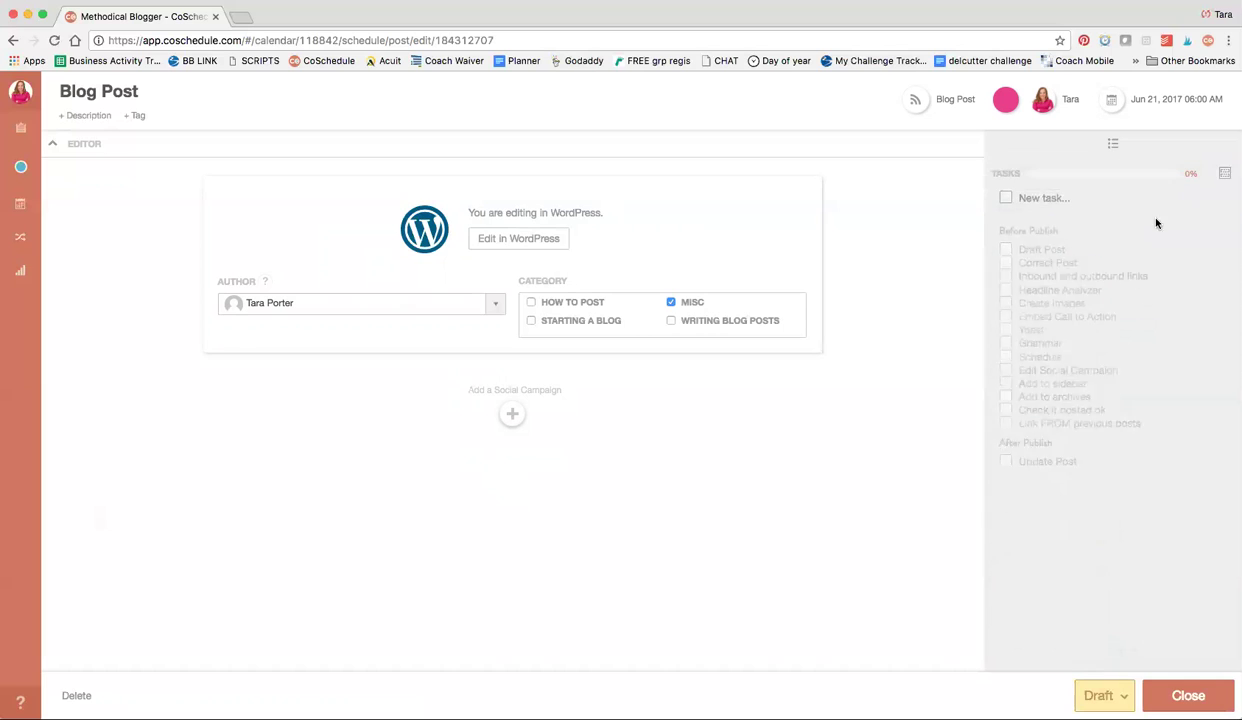
Examine the Blog Post task template's tasks, due-date offsets and Ignore Weekends option without changing them
click(1224, 172)
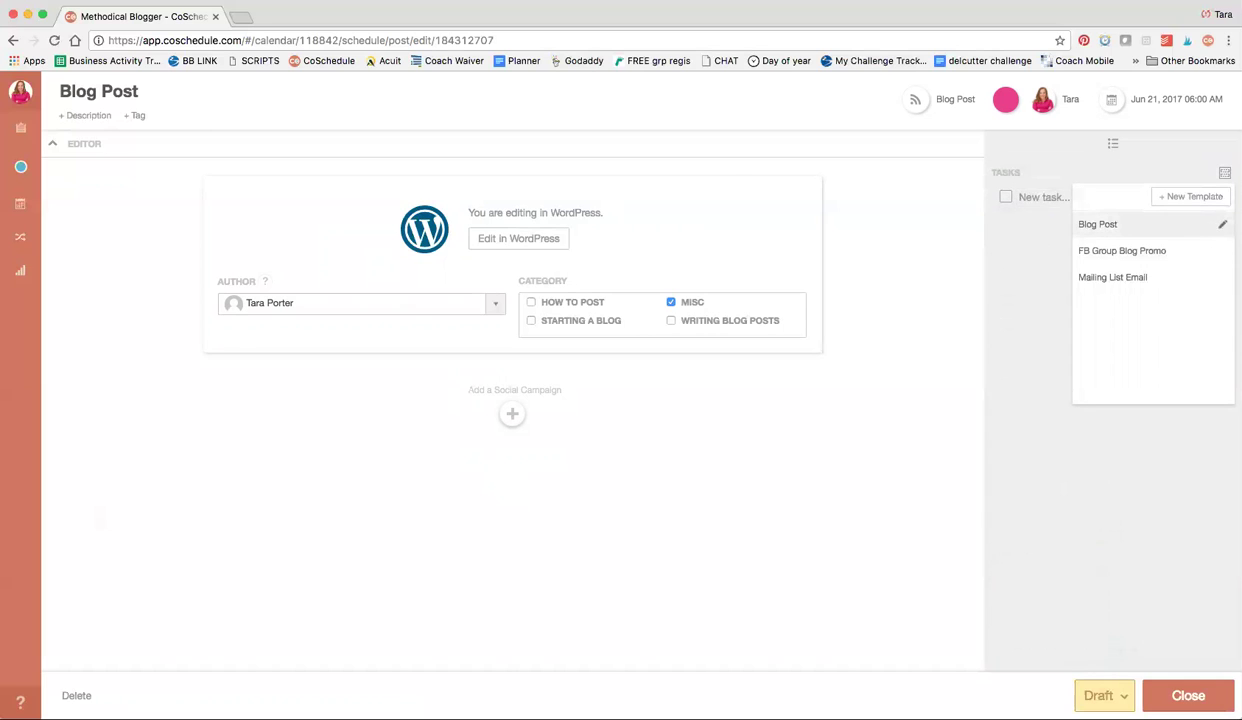
click(1186, 222)
scroll(527, 244, down, 5)
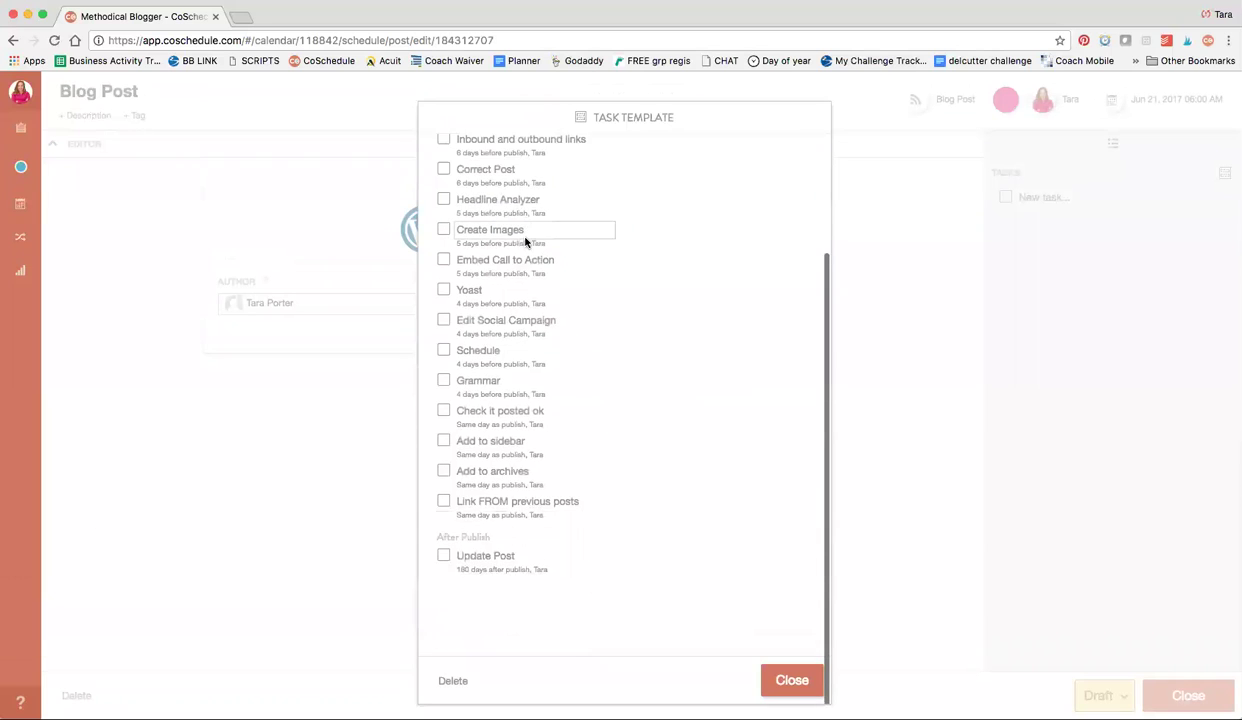
scroll(525, 242, up, 5)
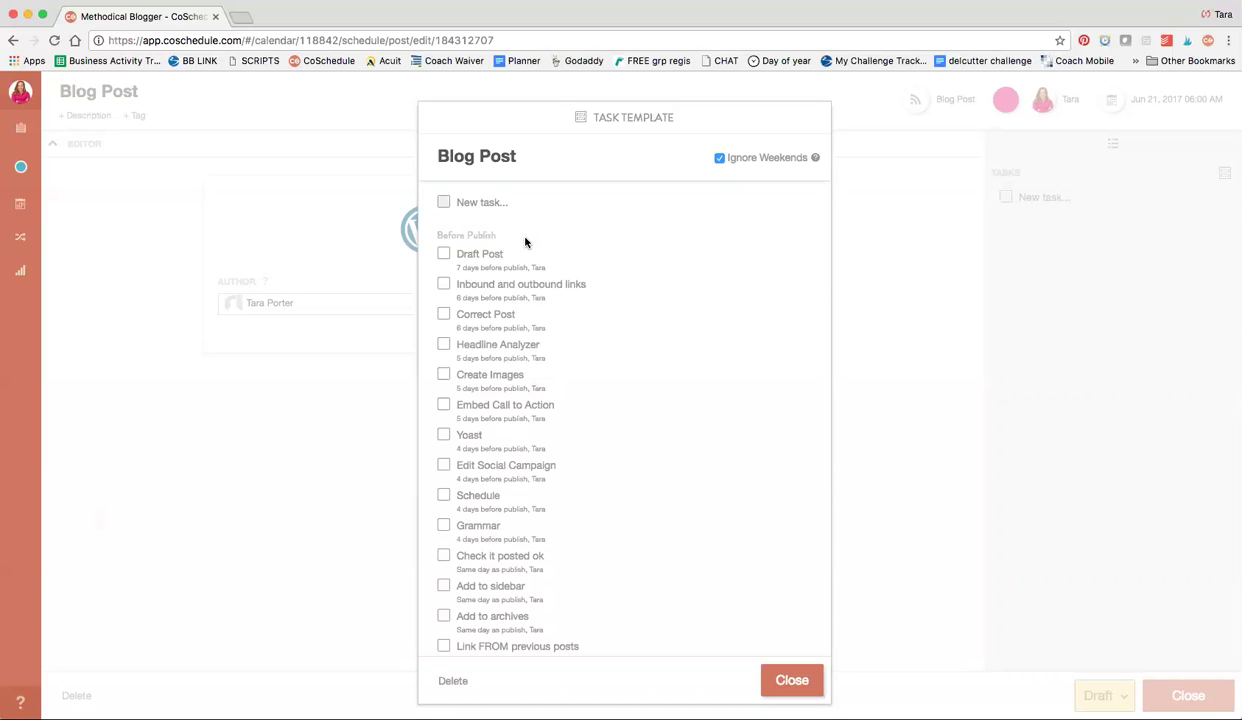
click(466, 253)
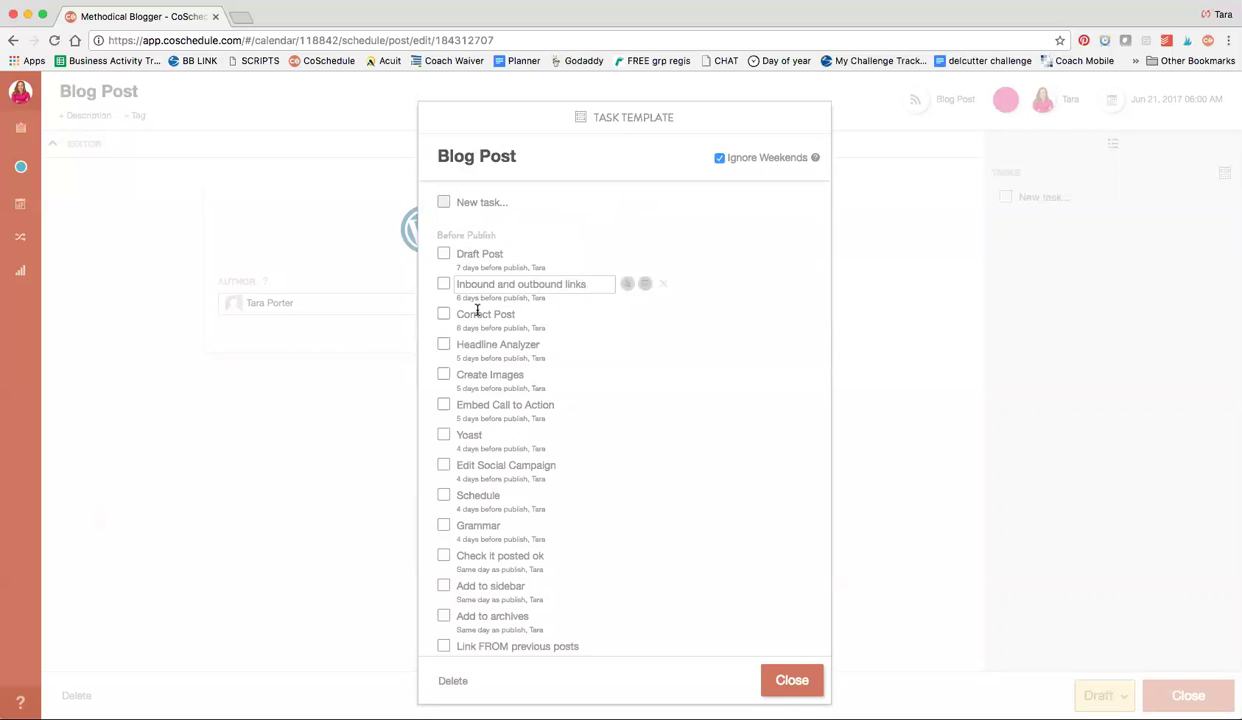
scroll(468, 457, down, 3)
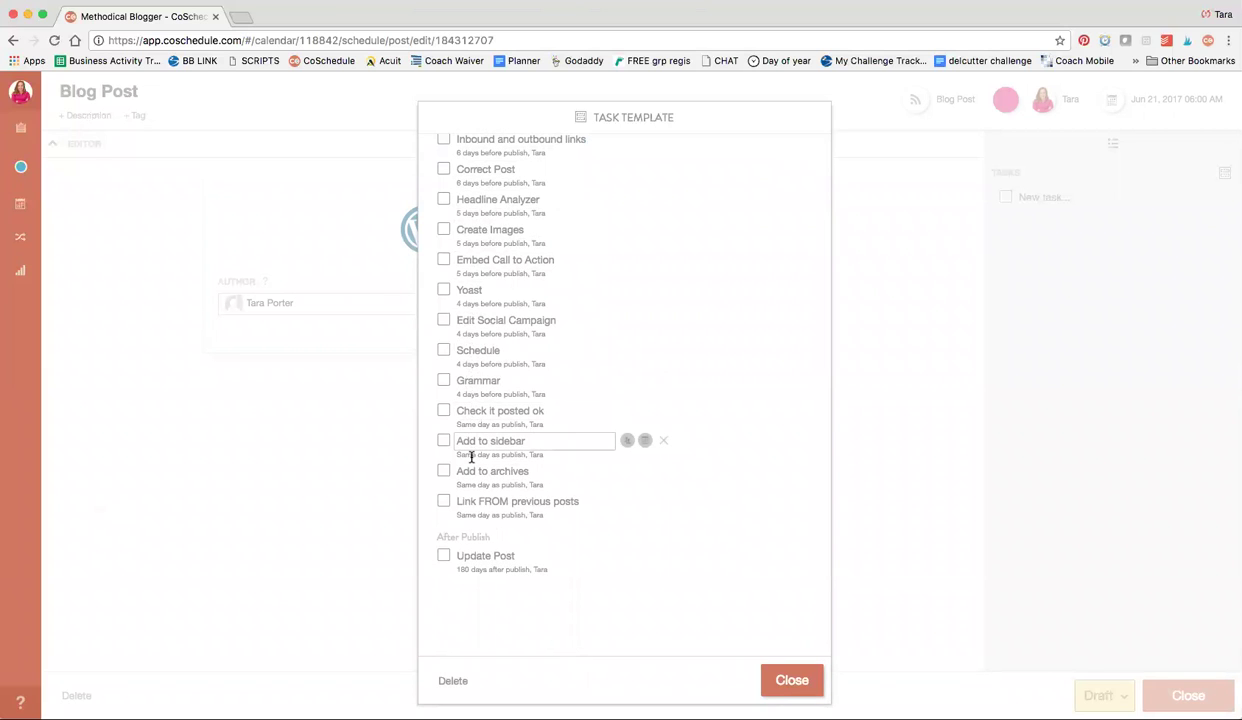
scroll(471, 456, up, 3)
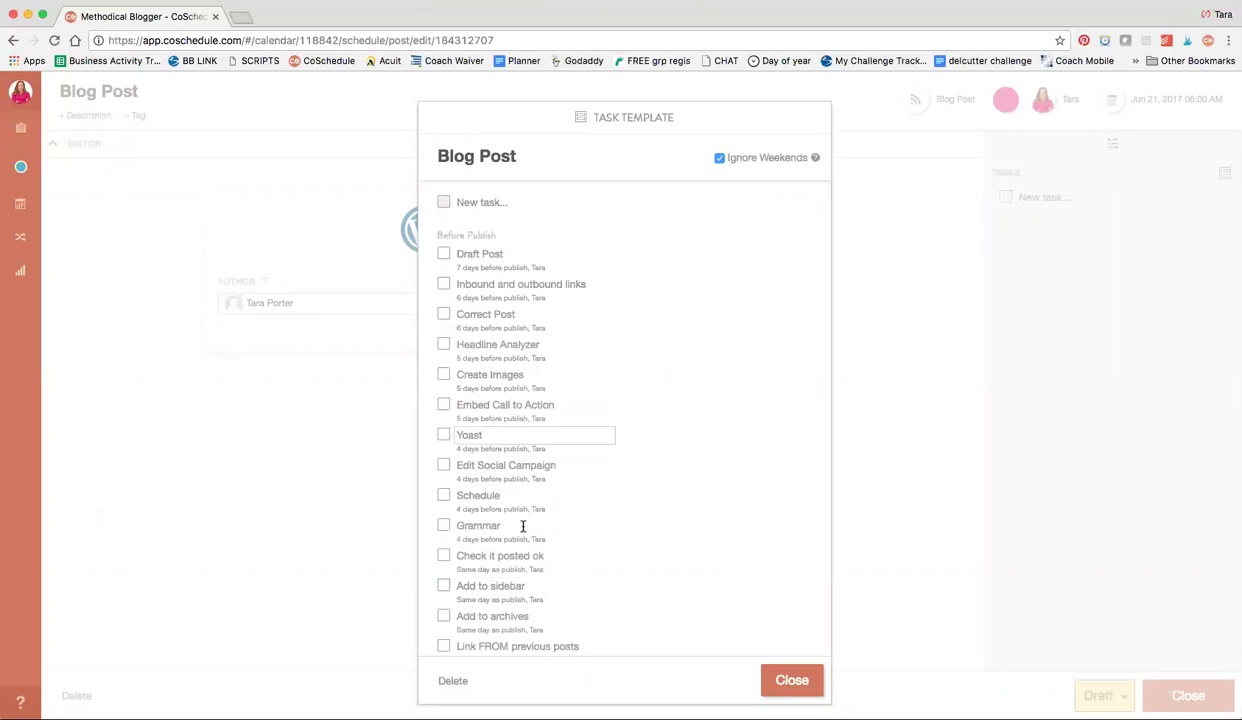
click(788, 678)
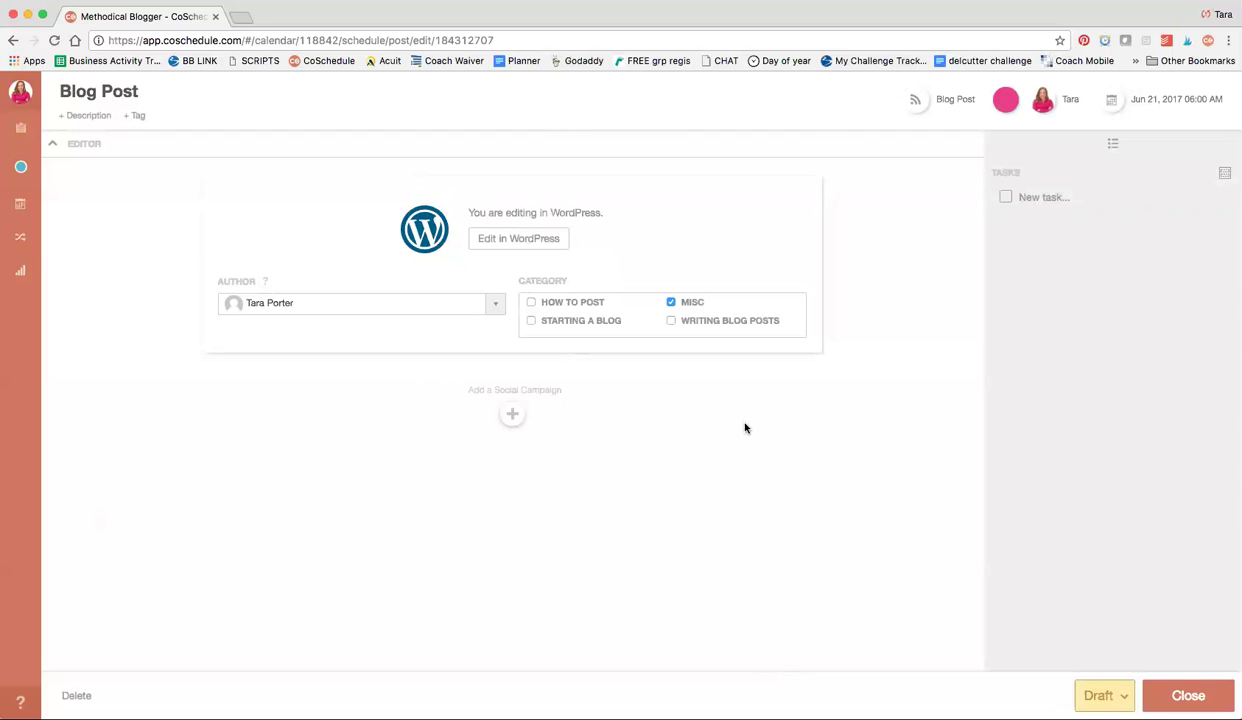
click(1224, 173)
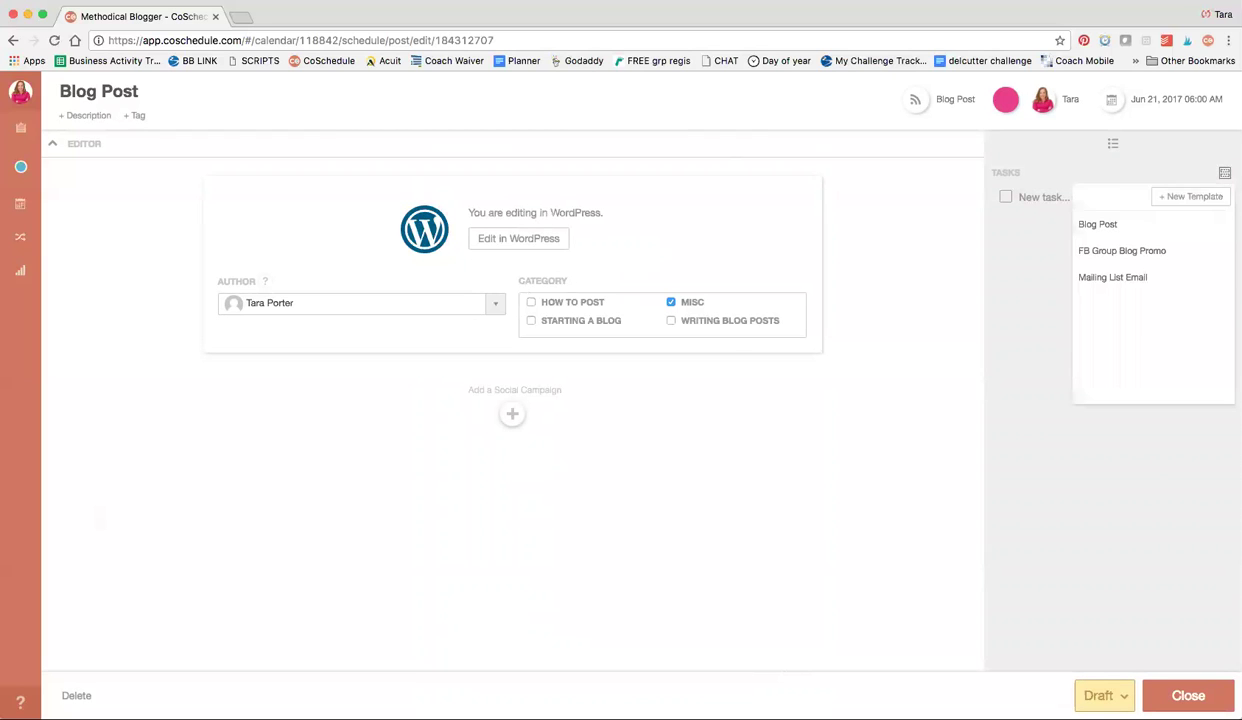
click(1220, 222)
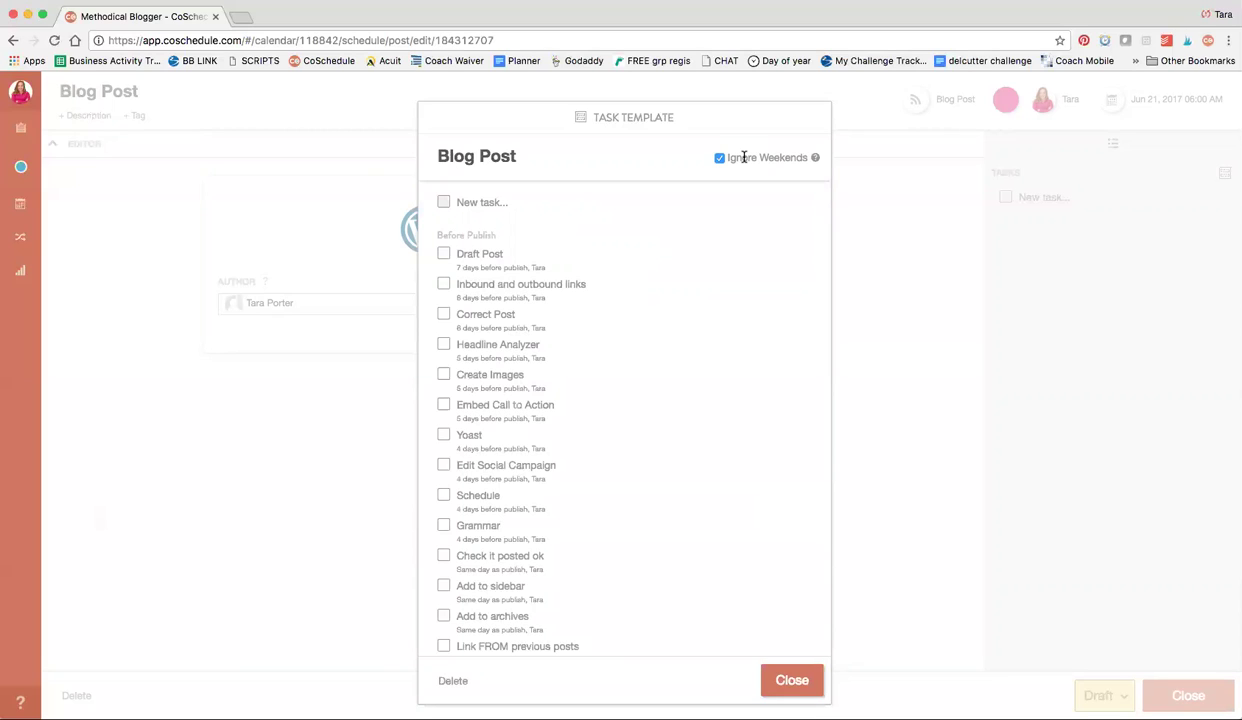
click(790, 680)
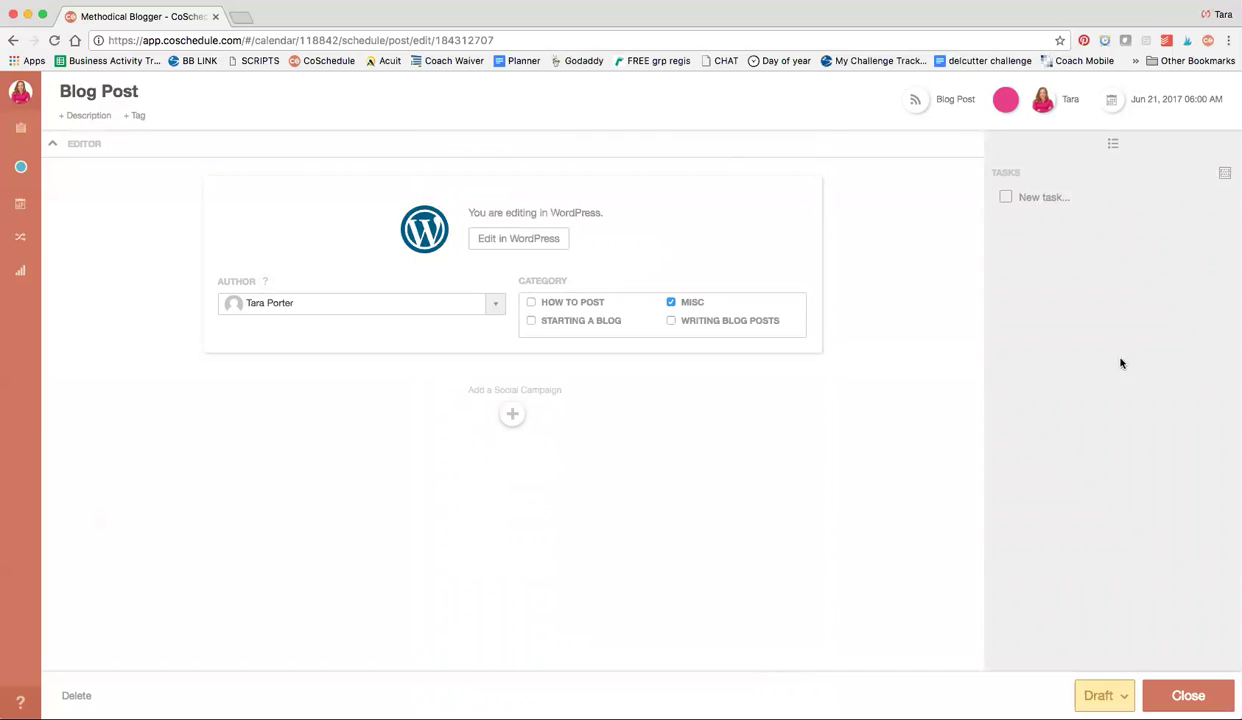
Apply the Blog Post task template with Ignore Weekends enabled and review the post's task list
click(1224, 178)
click(1120, 229)
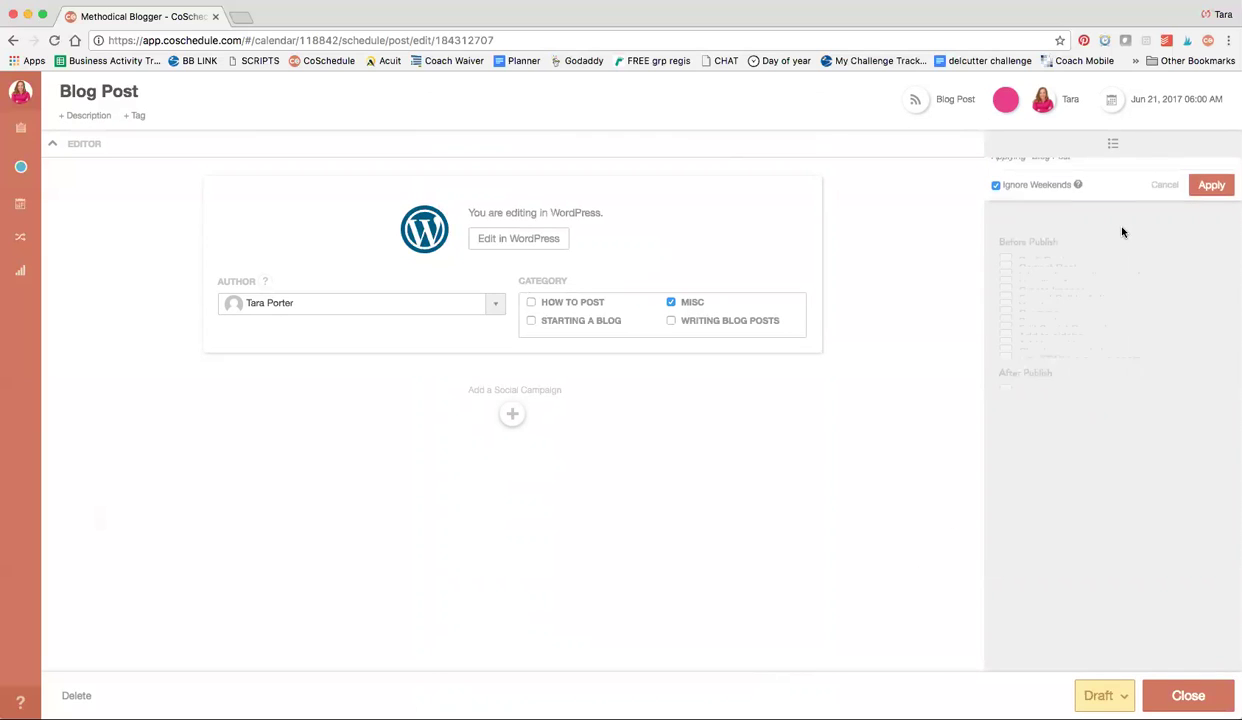
click(1211, 201)
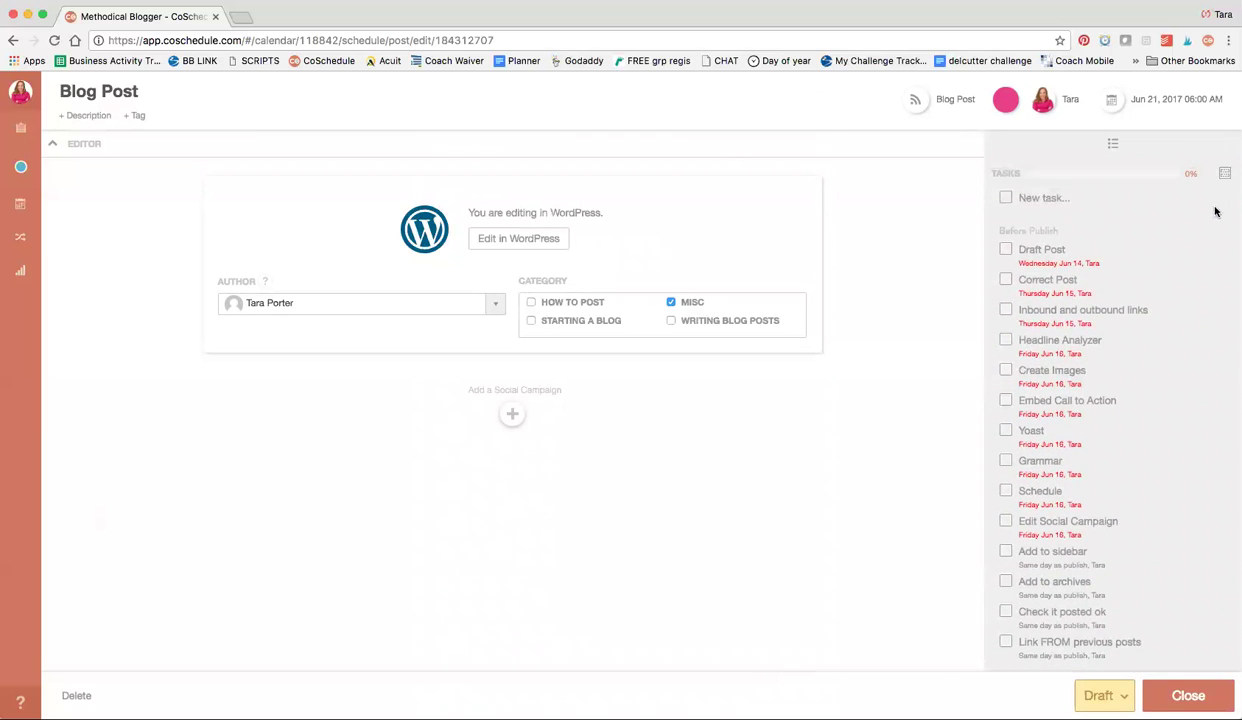
scroll(1079, 275, down, 5)
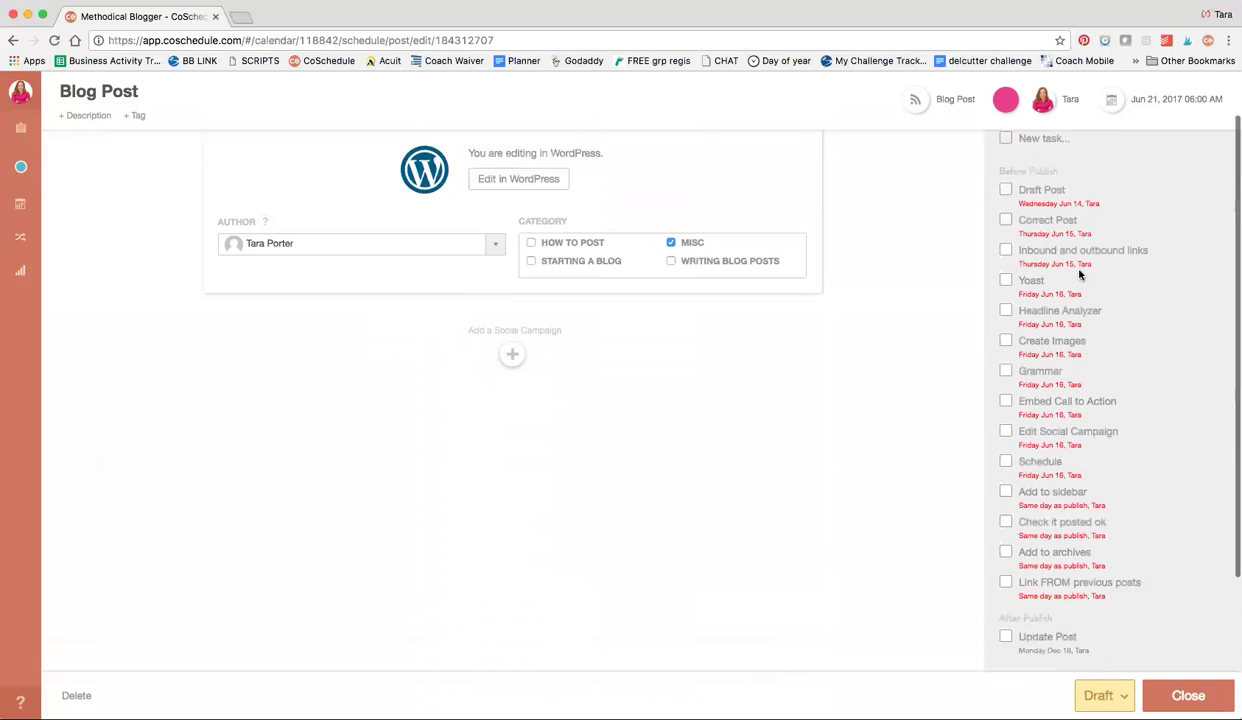
scroll(1030, 277, up, 5)
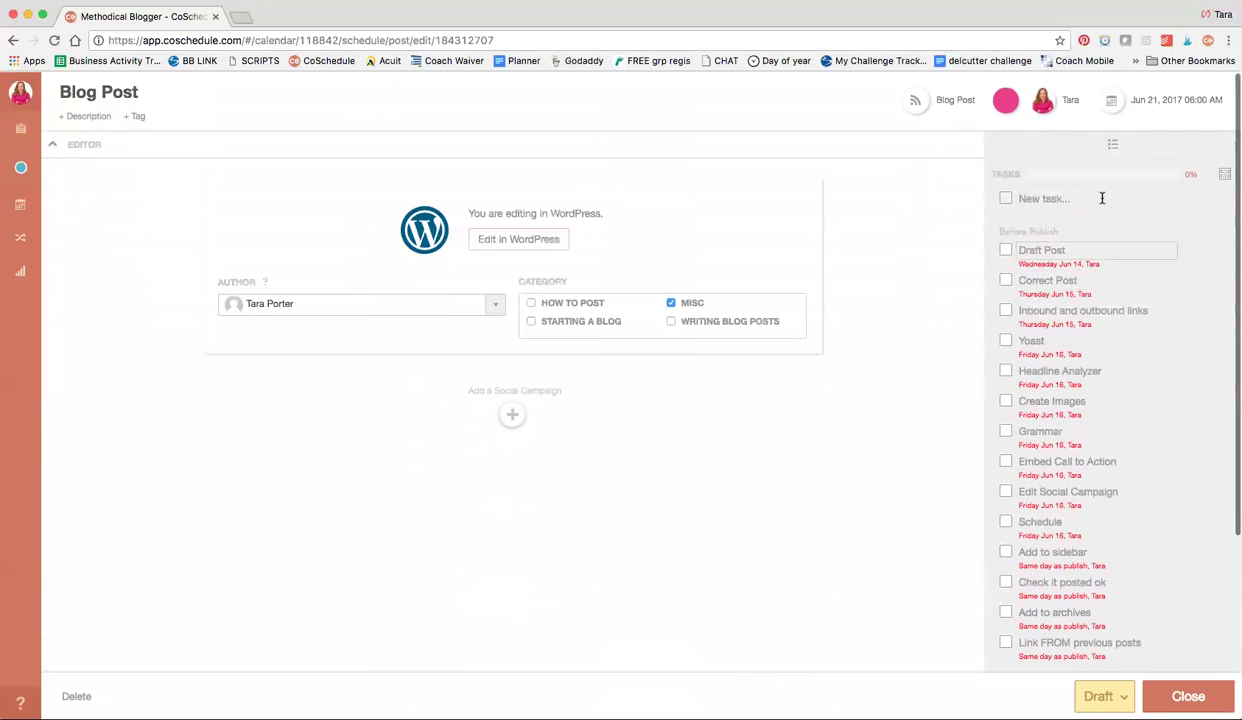
Reschedule the post to Jul 26, 2017, save the date, and check the due dates in the task list
click(1143, 104)
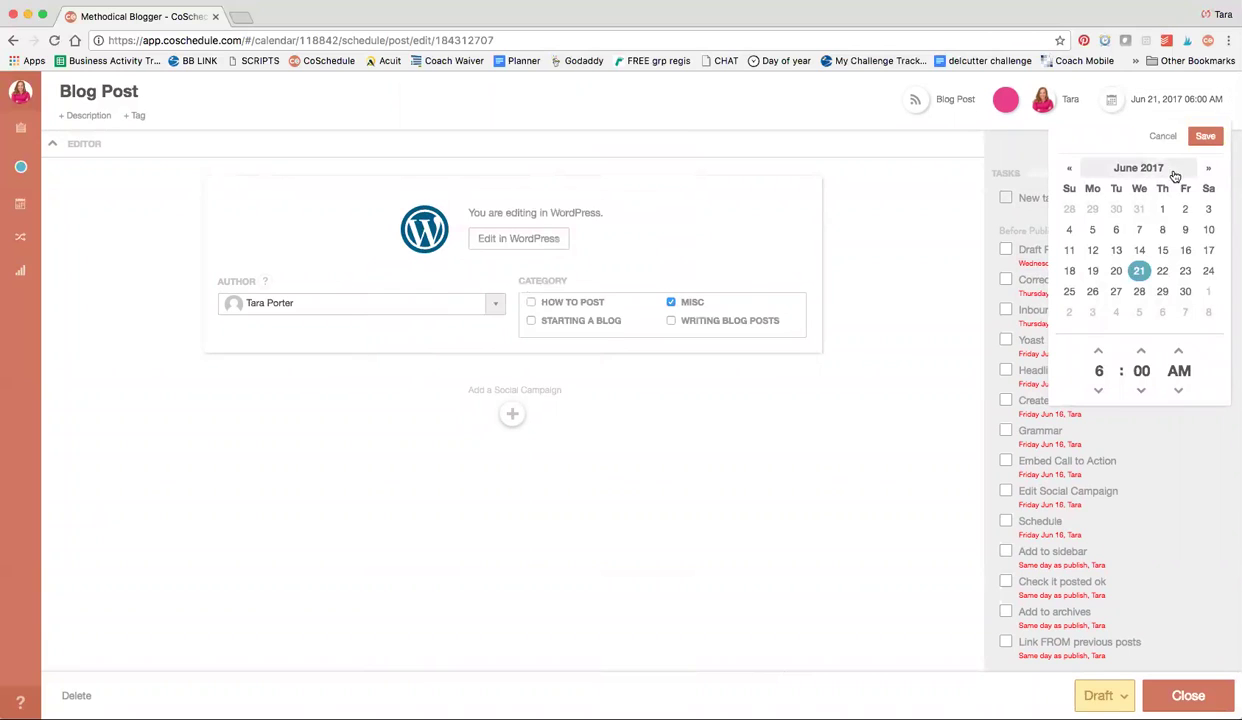
click(1208, 168)
click(1139, 292)
click(1205, 136)
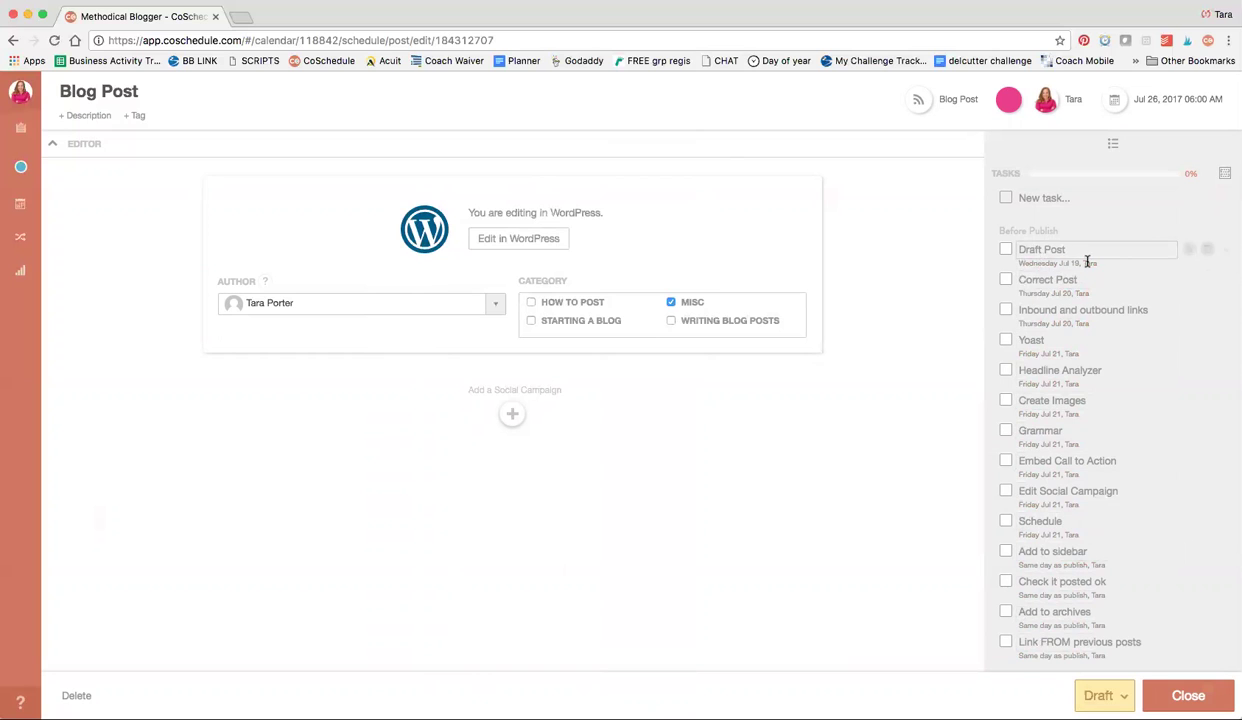
scroll(1067, 404, down, 5)
scroll(1069, 455, up, 4)
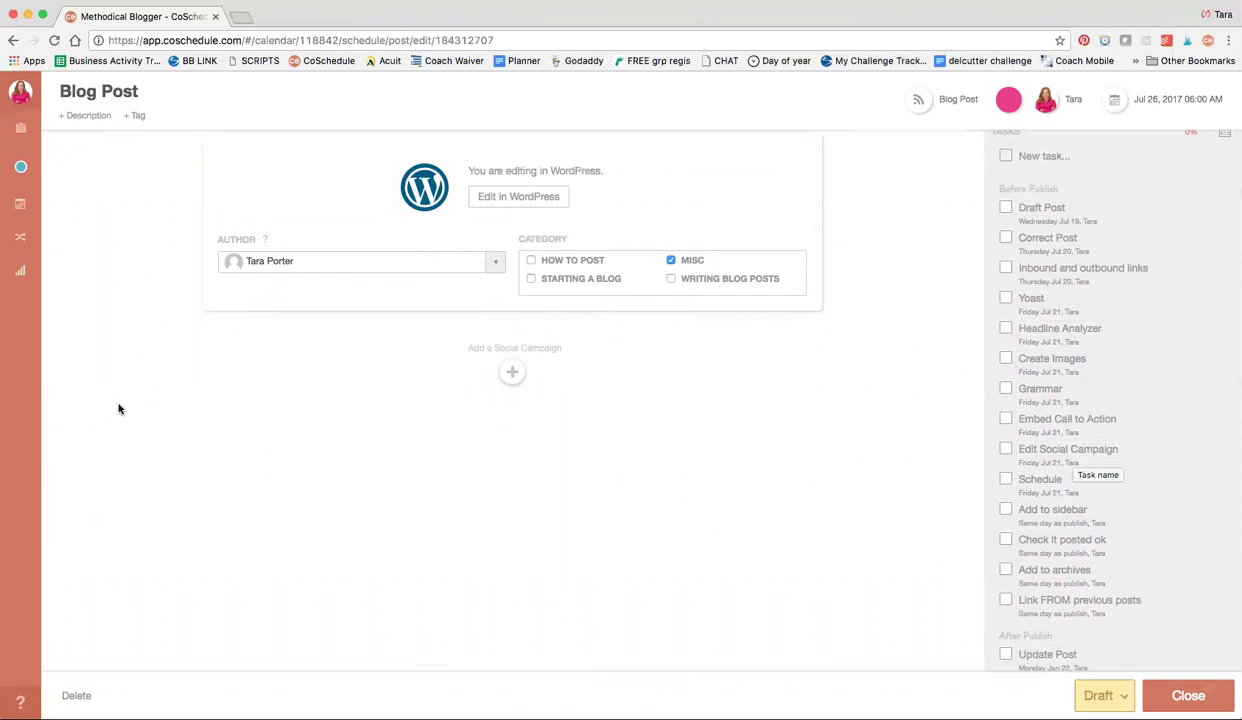
Add a social campaign to the post and apply the Monday Post Social template, starting on the same day as publish
mouse_move(512, 373)
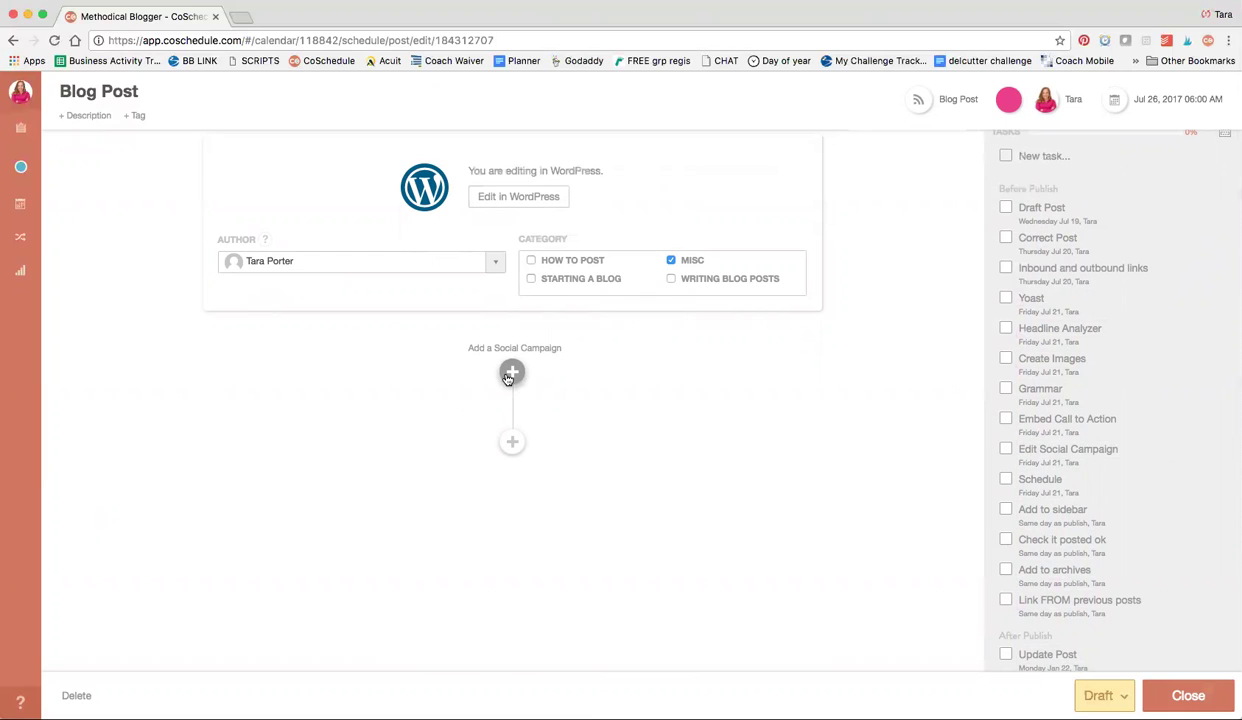
click(510, 373)
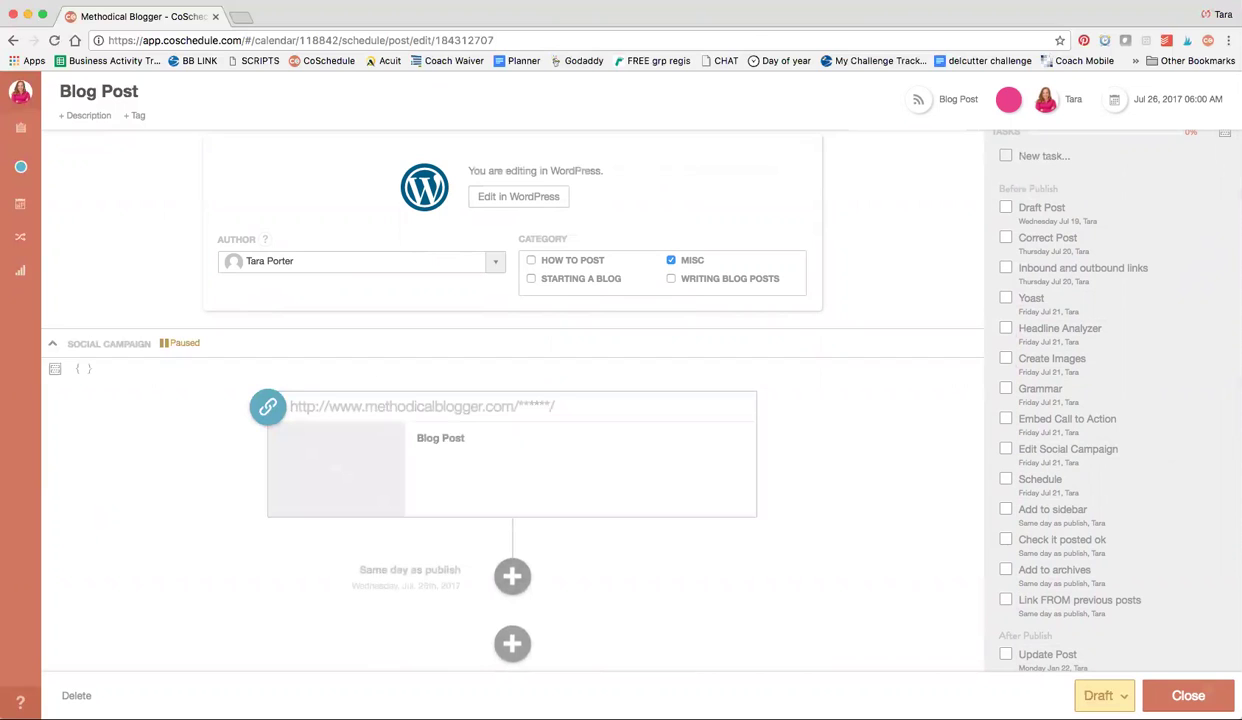
click(56, 370)
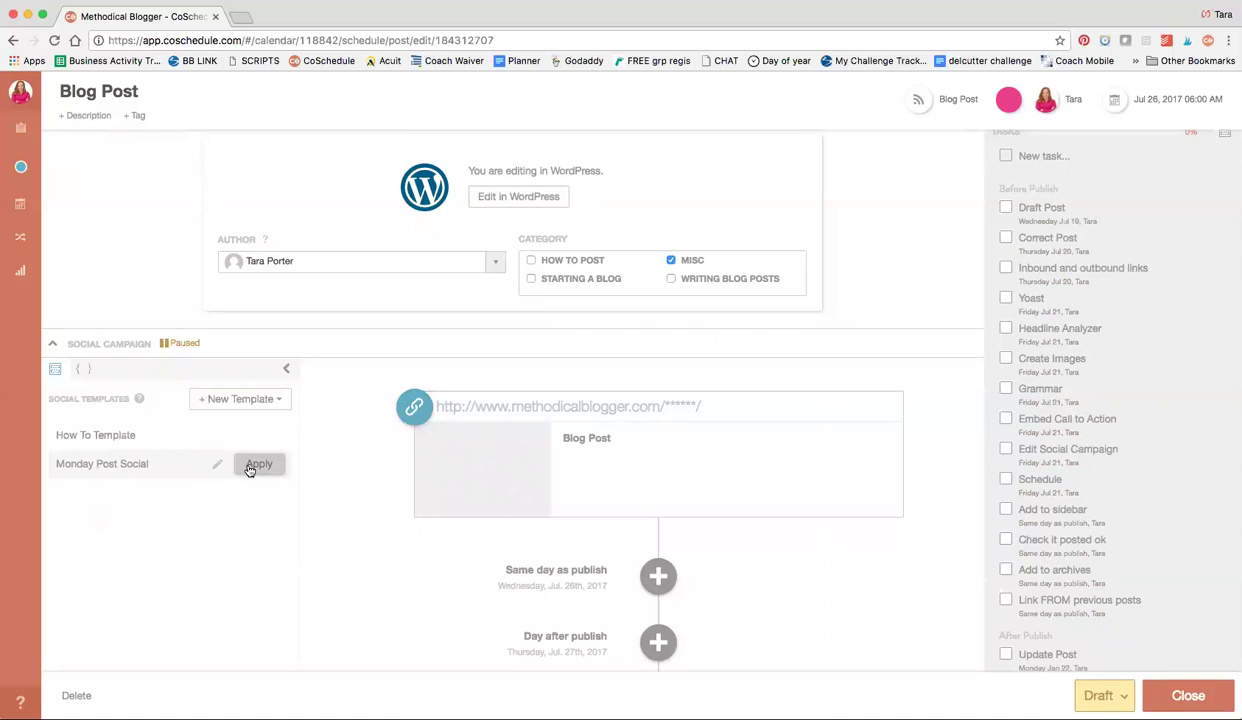
click(258, 465)
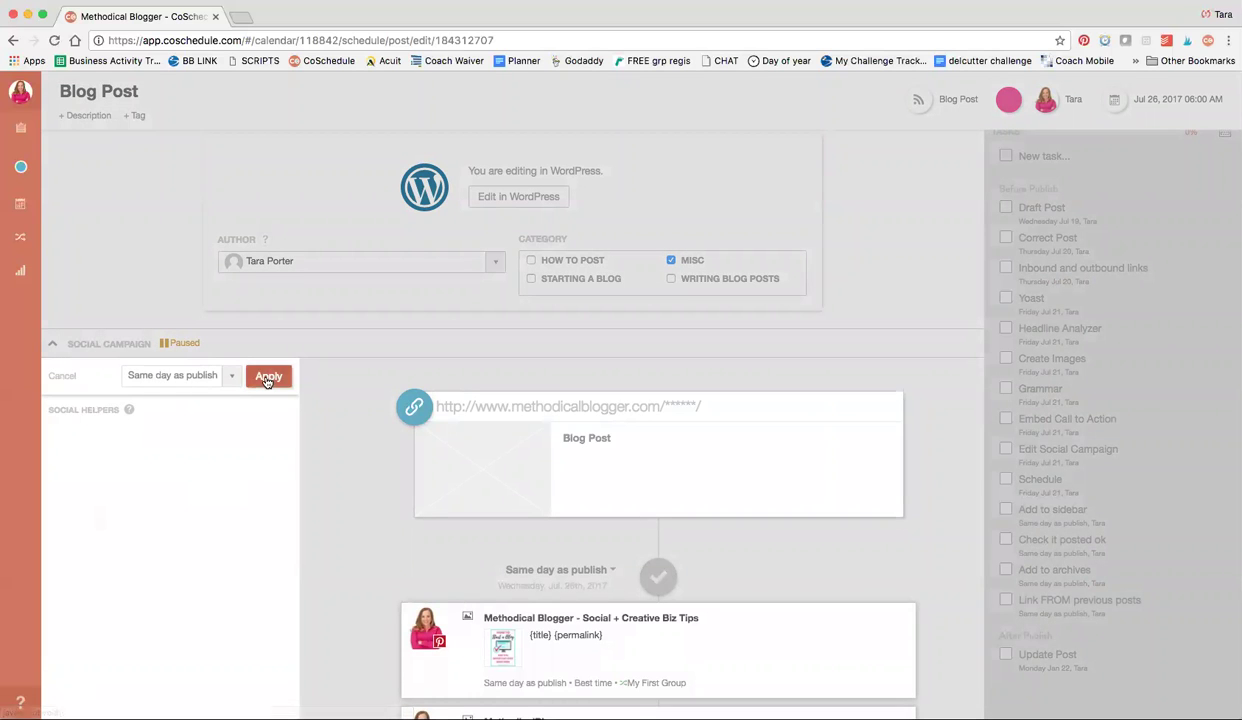
click(268, 377)
Examine the campaign's social messages from the same day through four days after publish, including their networks, text and send times
scroll(484, 473, down, 6)
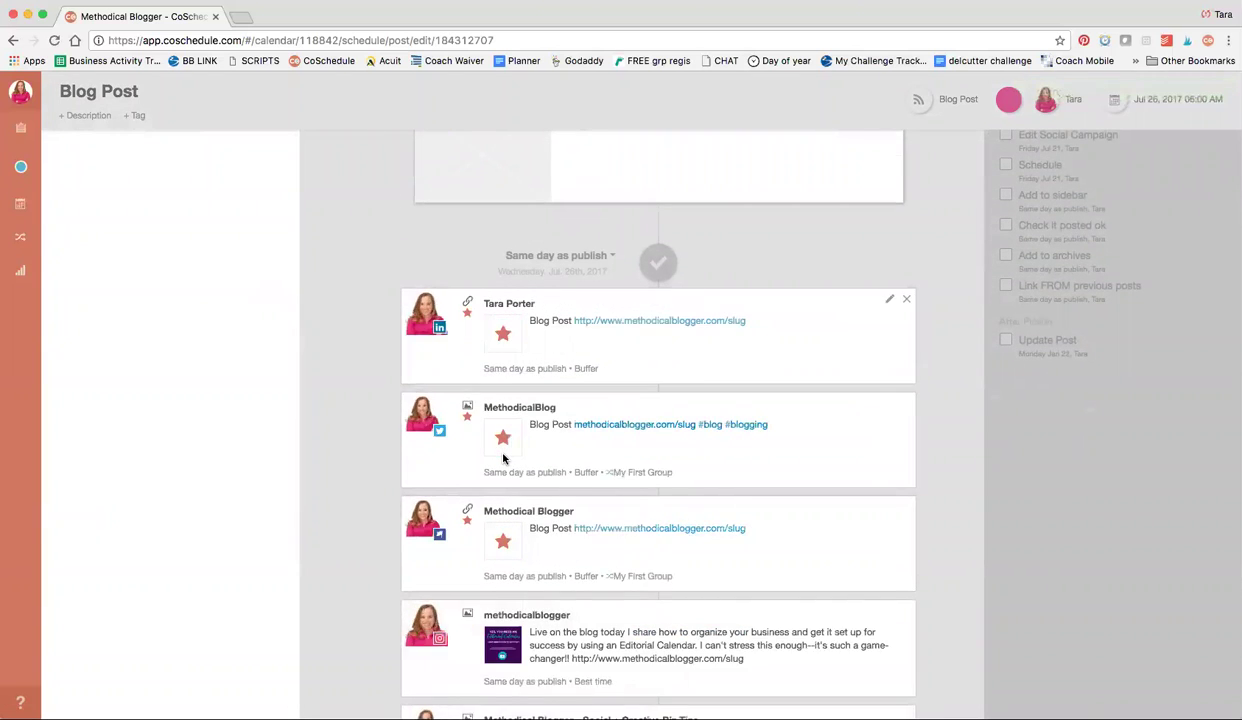
scroll(503, 458, down, 2)
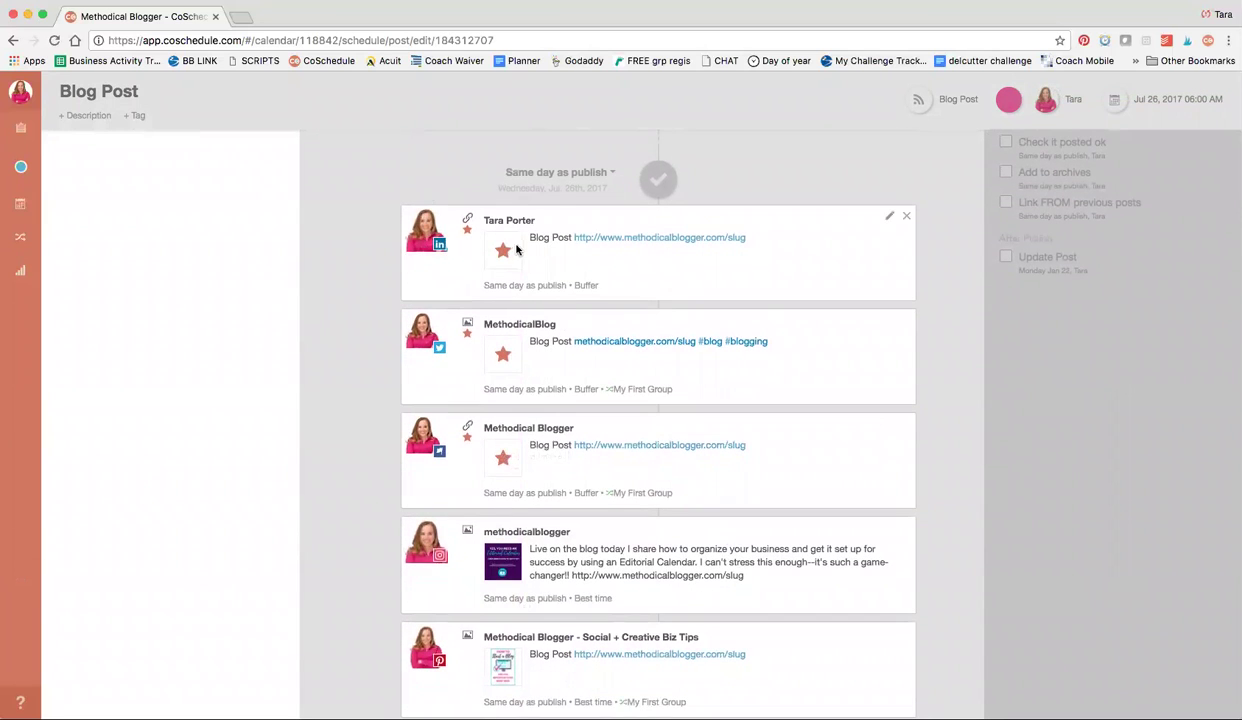
scroll(436, 320, up, 5)
scroll(416, 393, down, 4)
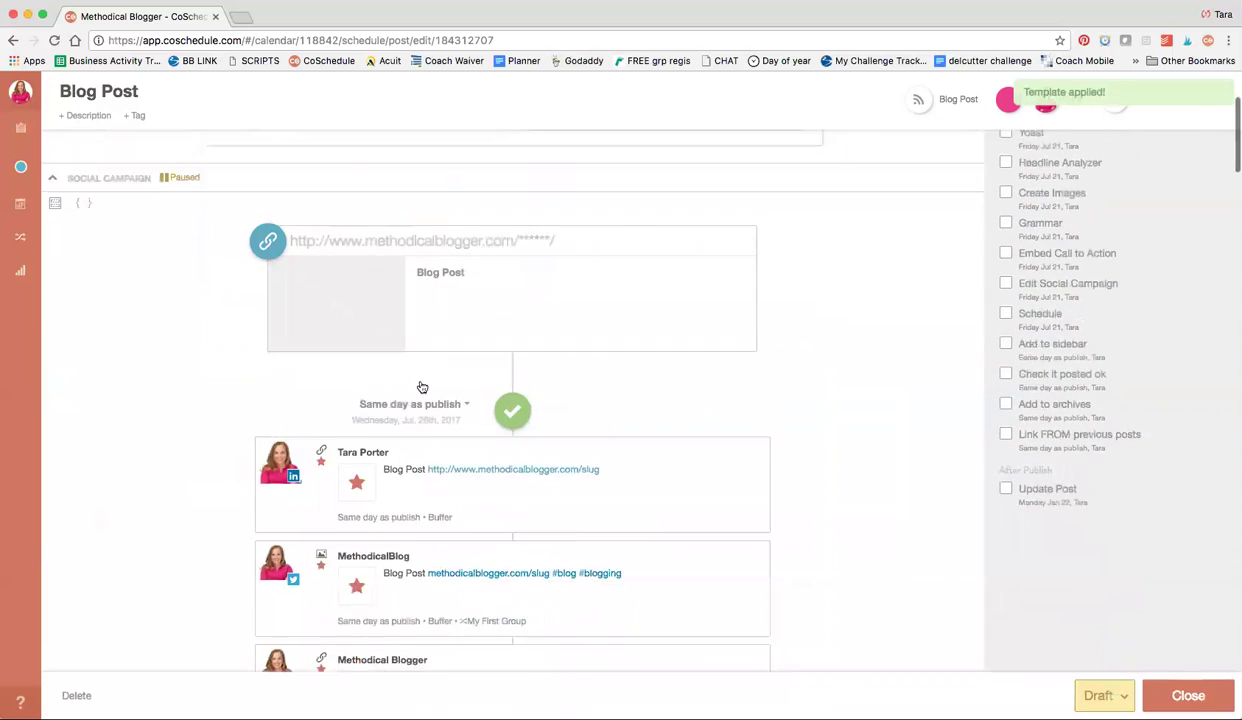
scroll(422, 387, down, 3)
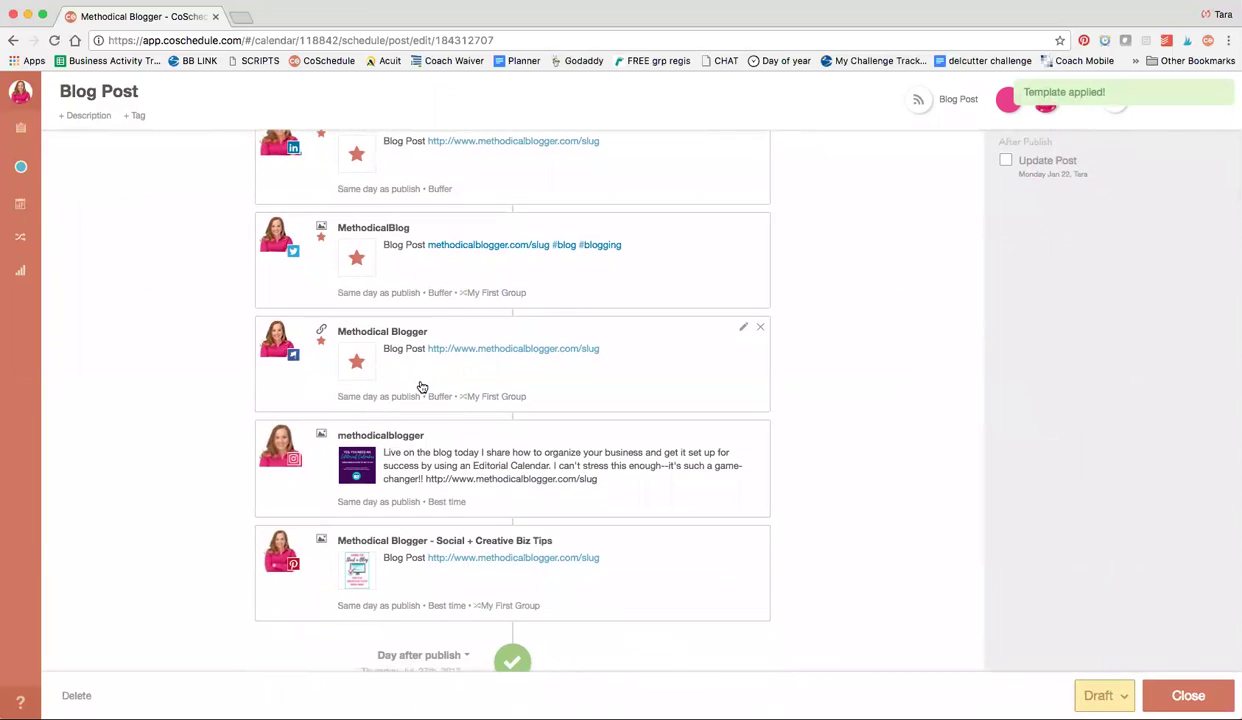
scroll(422, 387, up, 2)
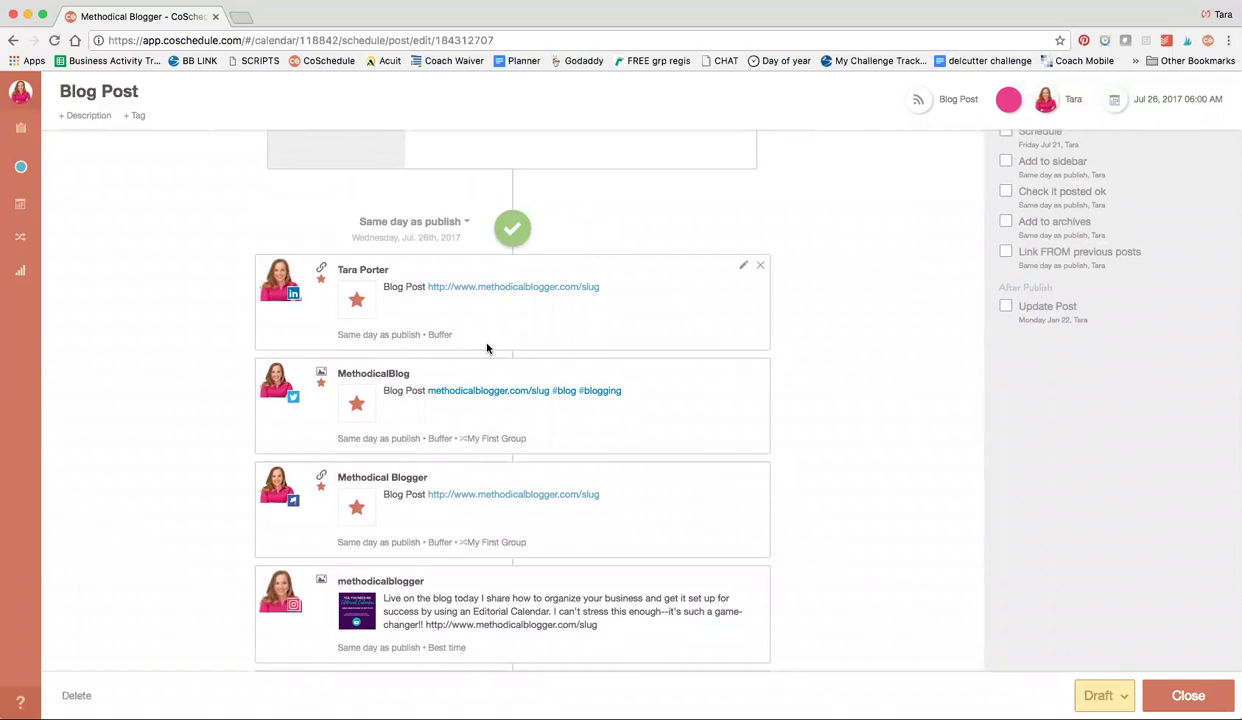
scroll(459, 408, down, 10)
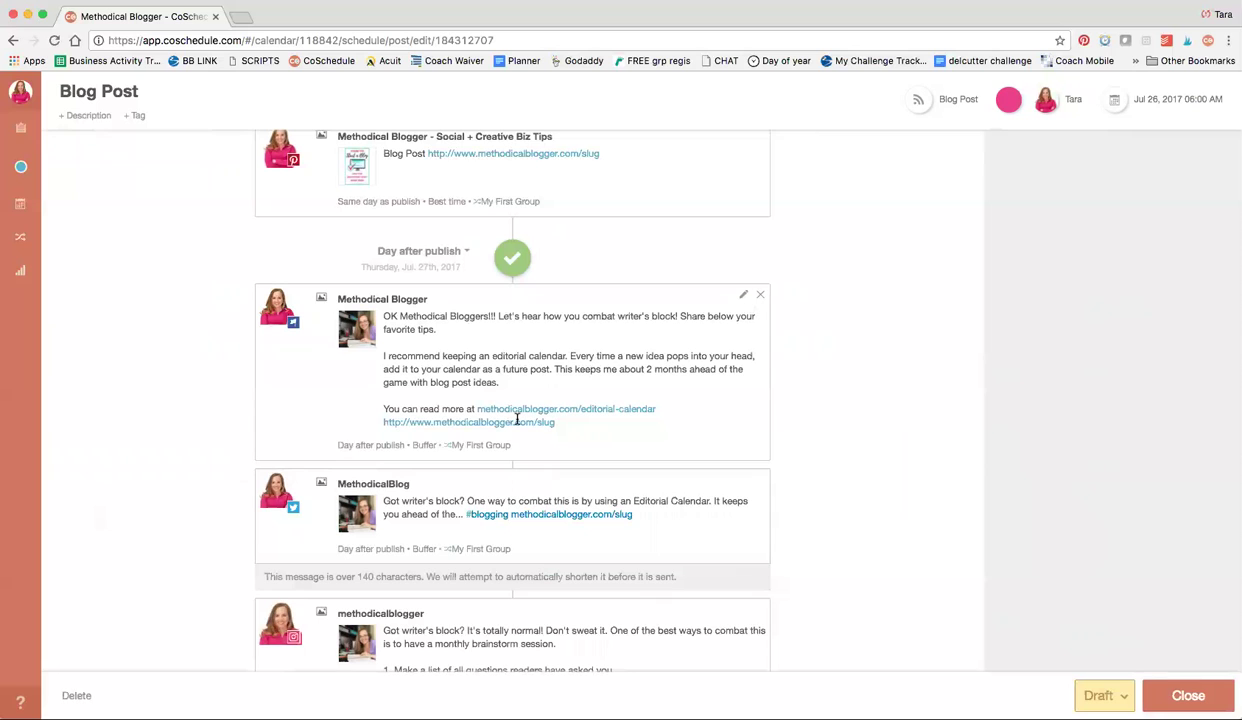
scroll(517, 420, down, 13)
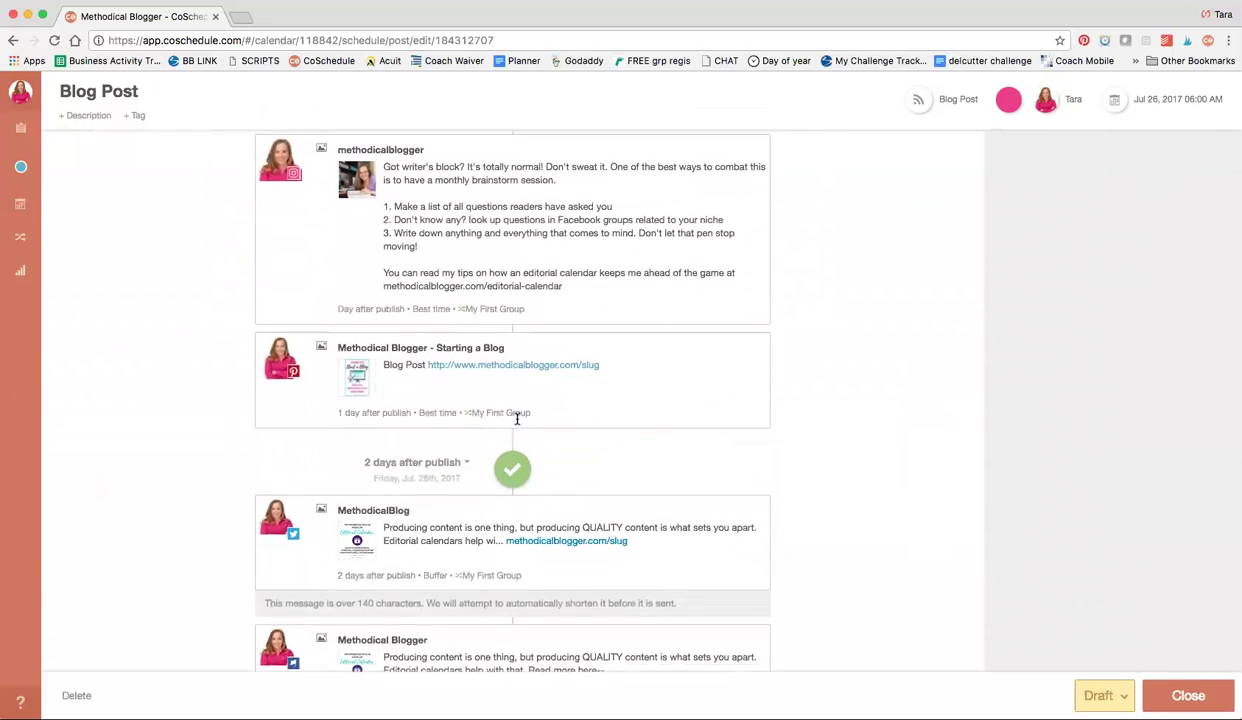
scroll(517, 419, down, 2)
scroll(517, 419, down, 4)
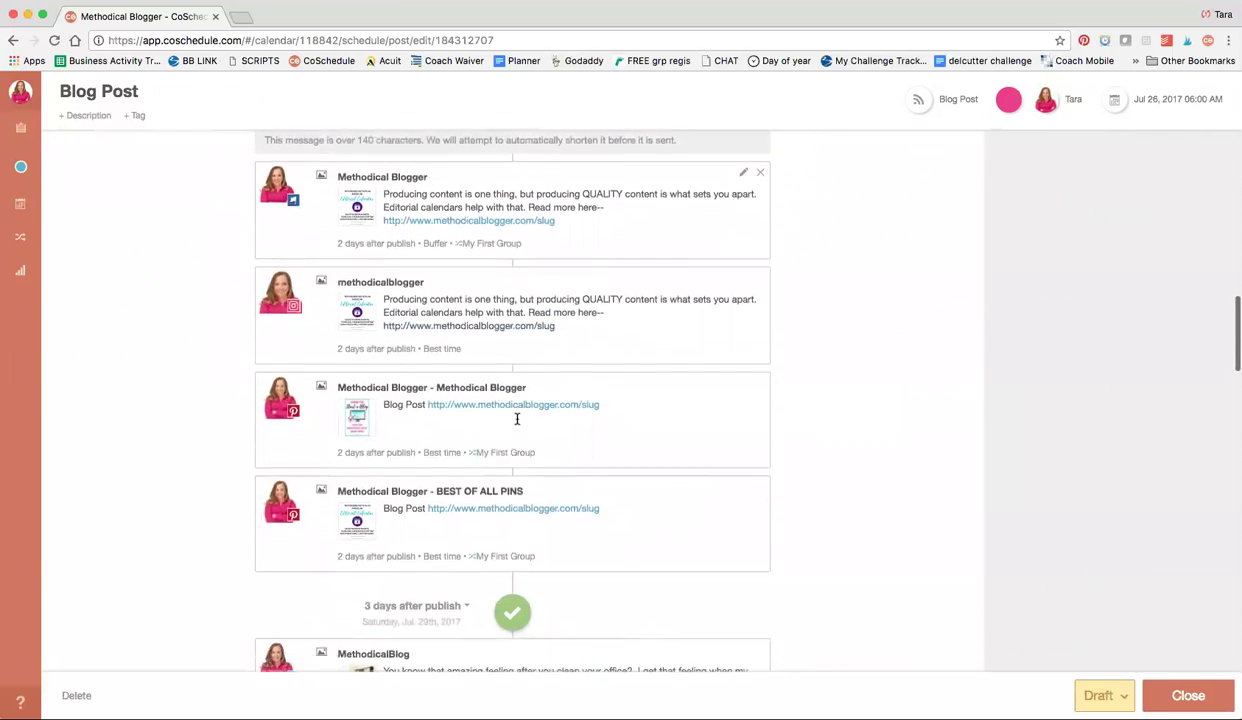
scroll(517, 419, down, 16)
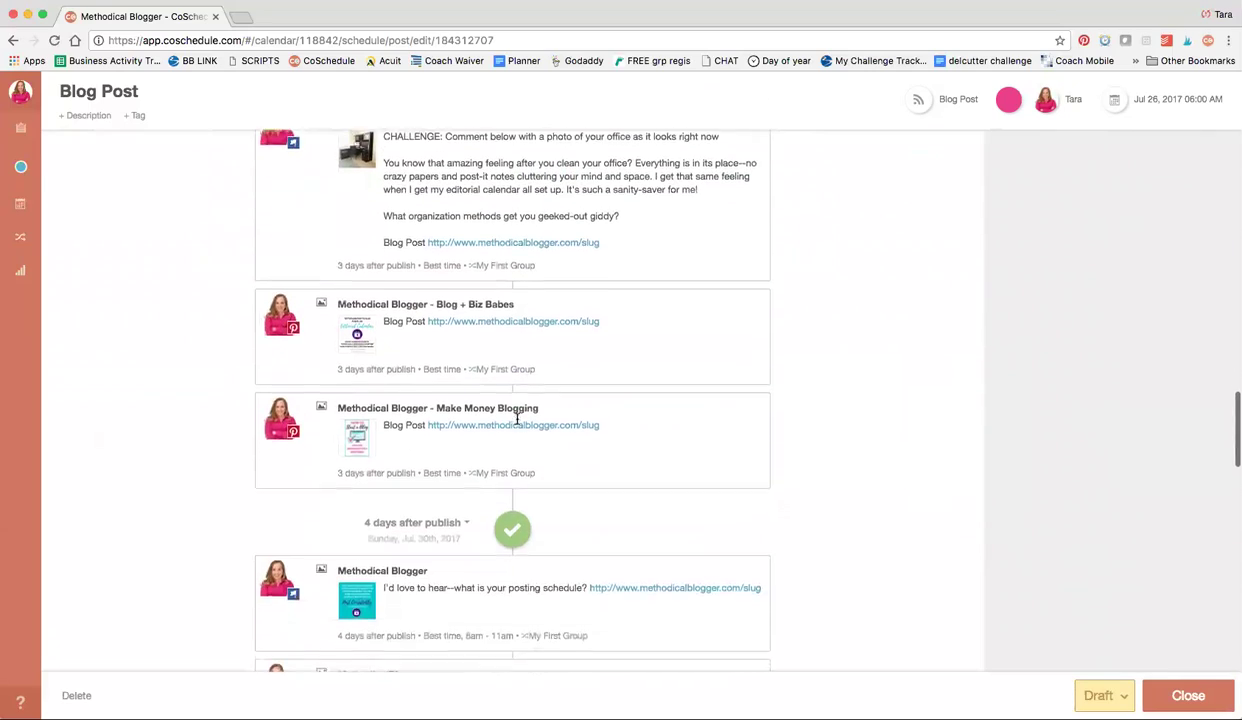
scroll(517, 419, down, 1)
scroll(517, 419, up, 20)
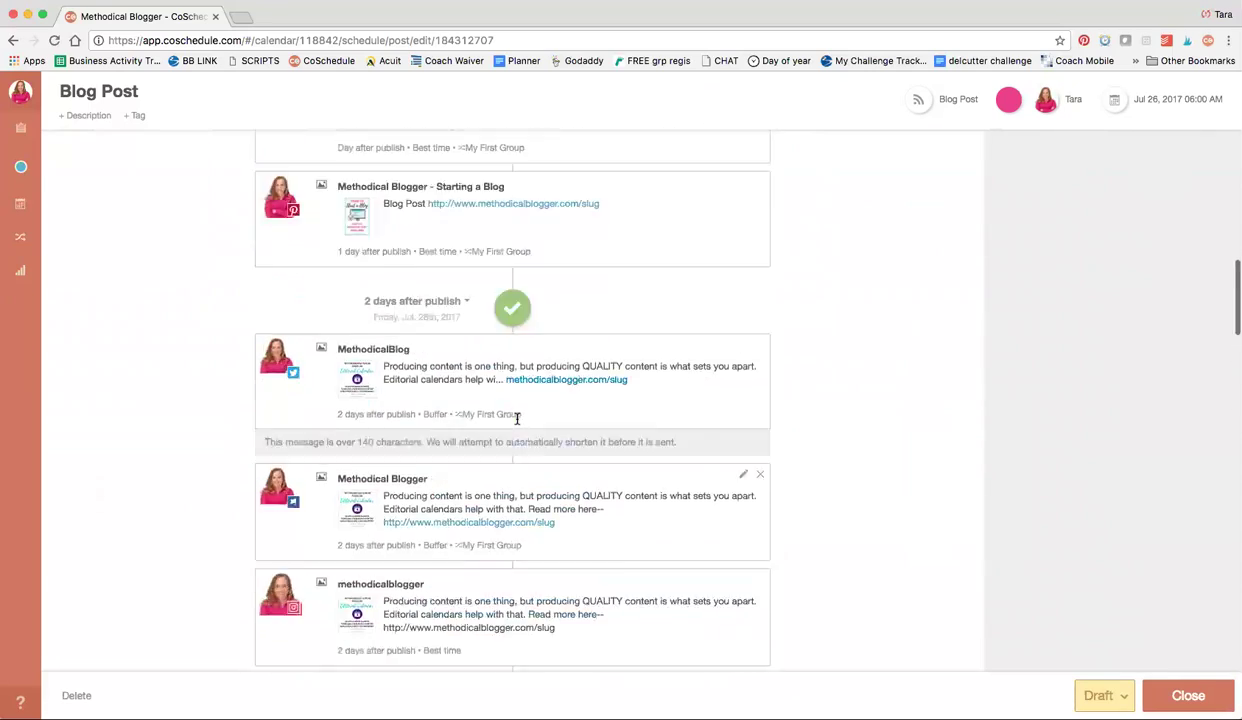
scroll(517, 419, up, 7)
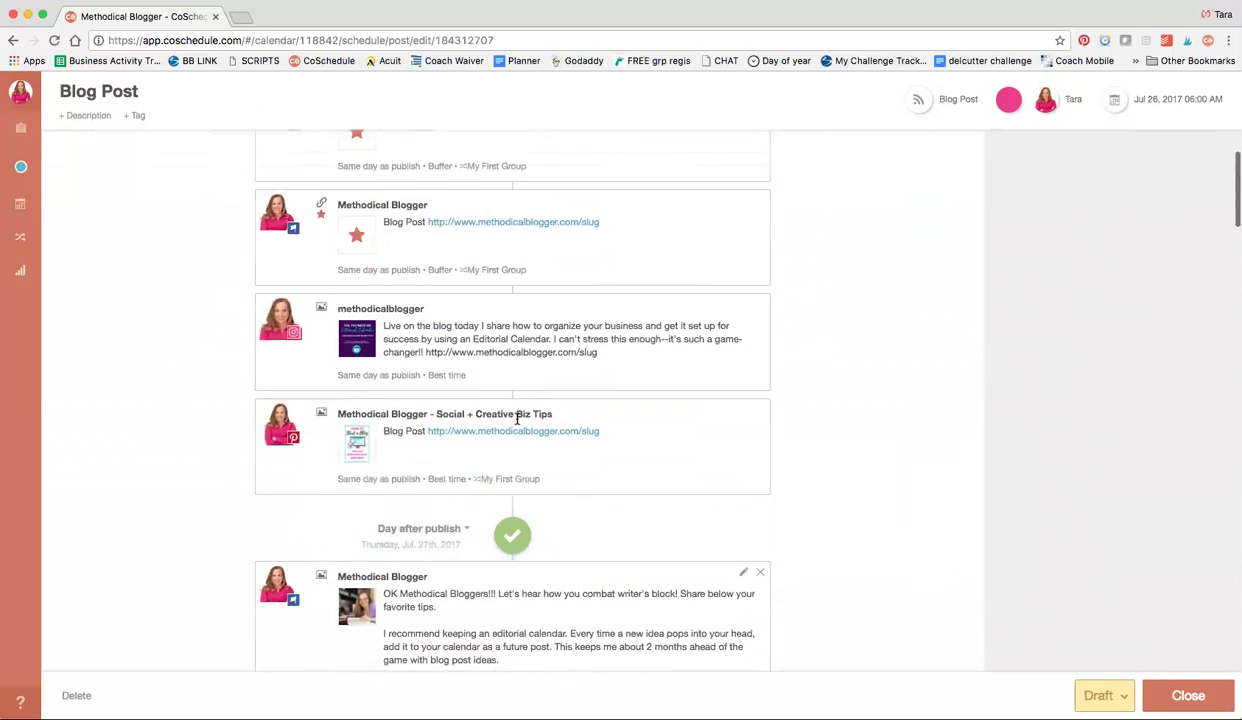
scroll(517, 419, up, 3)
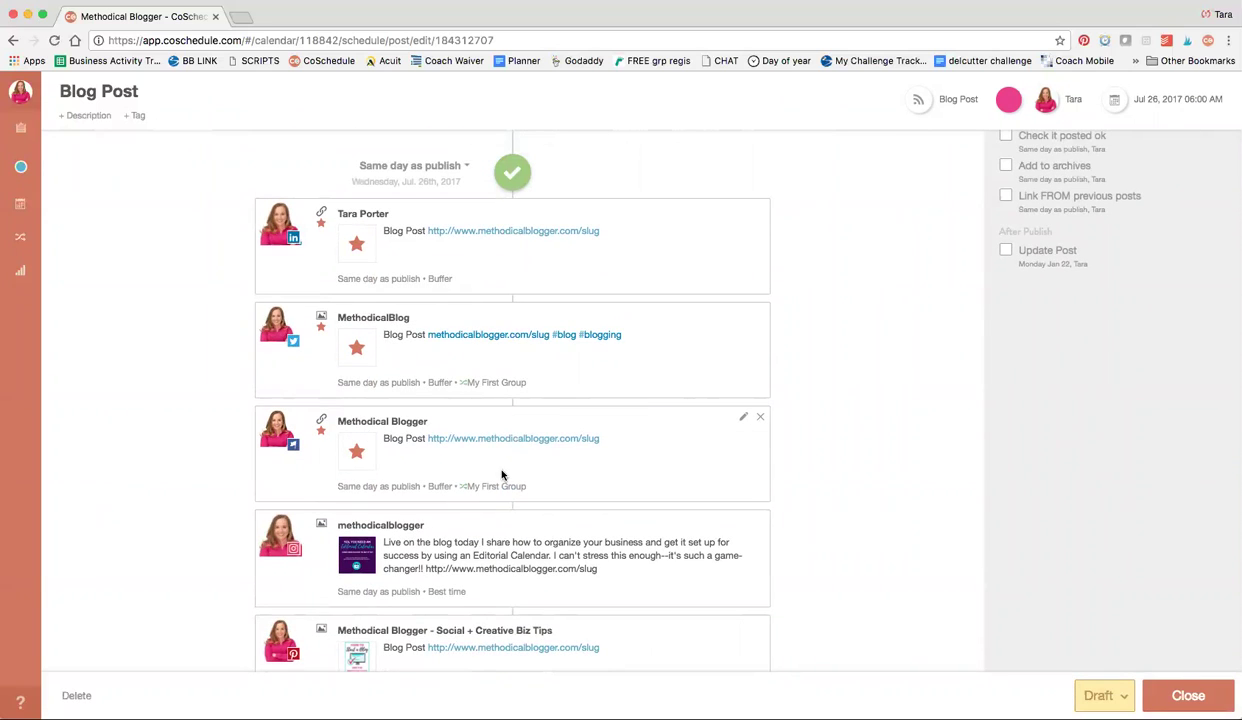
Go through the whole campaign timeline from the same day to a week after publish, then close the post
scroll(502, 475, down, 3)
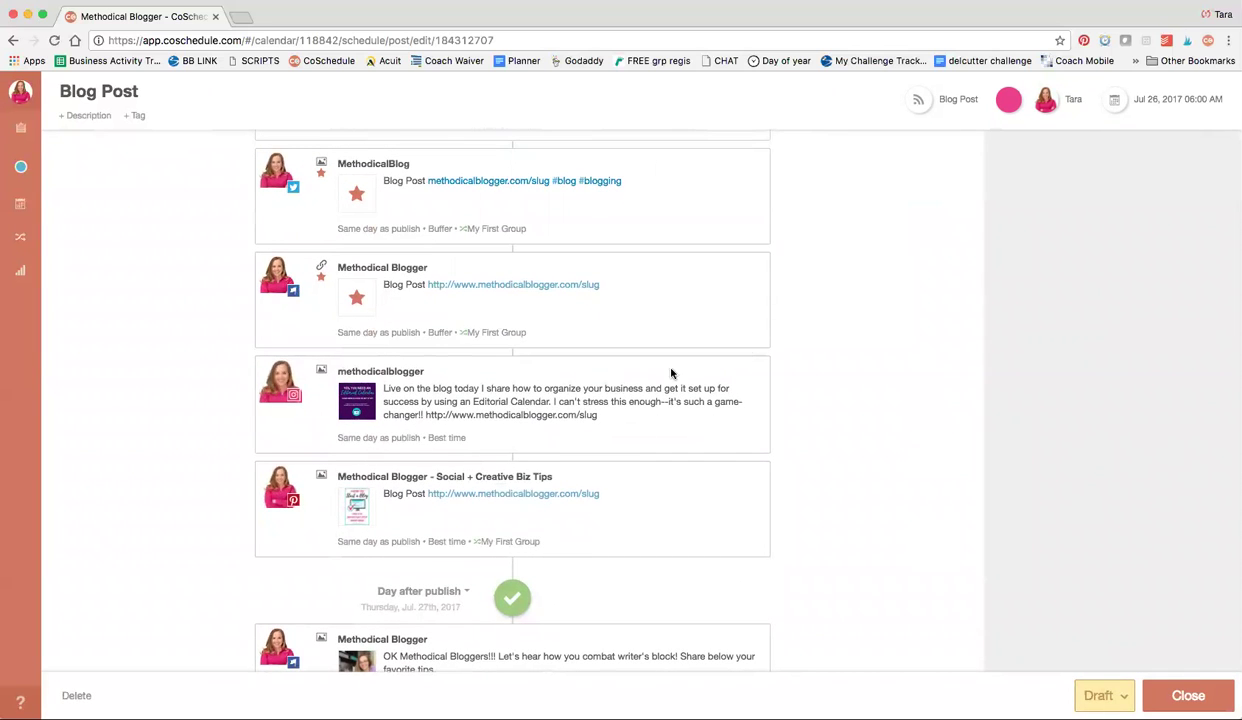
scroll(466, 401, down, 10)
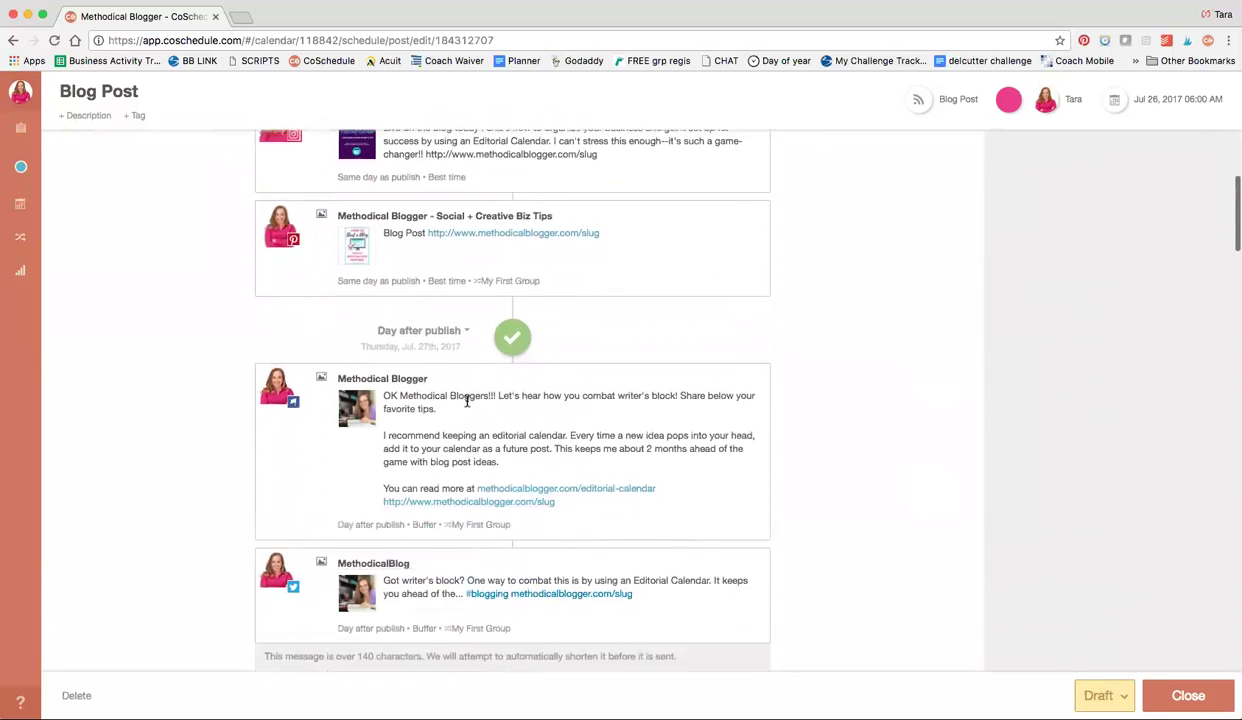
scroll(466, 401, down, 15)
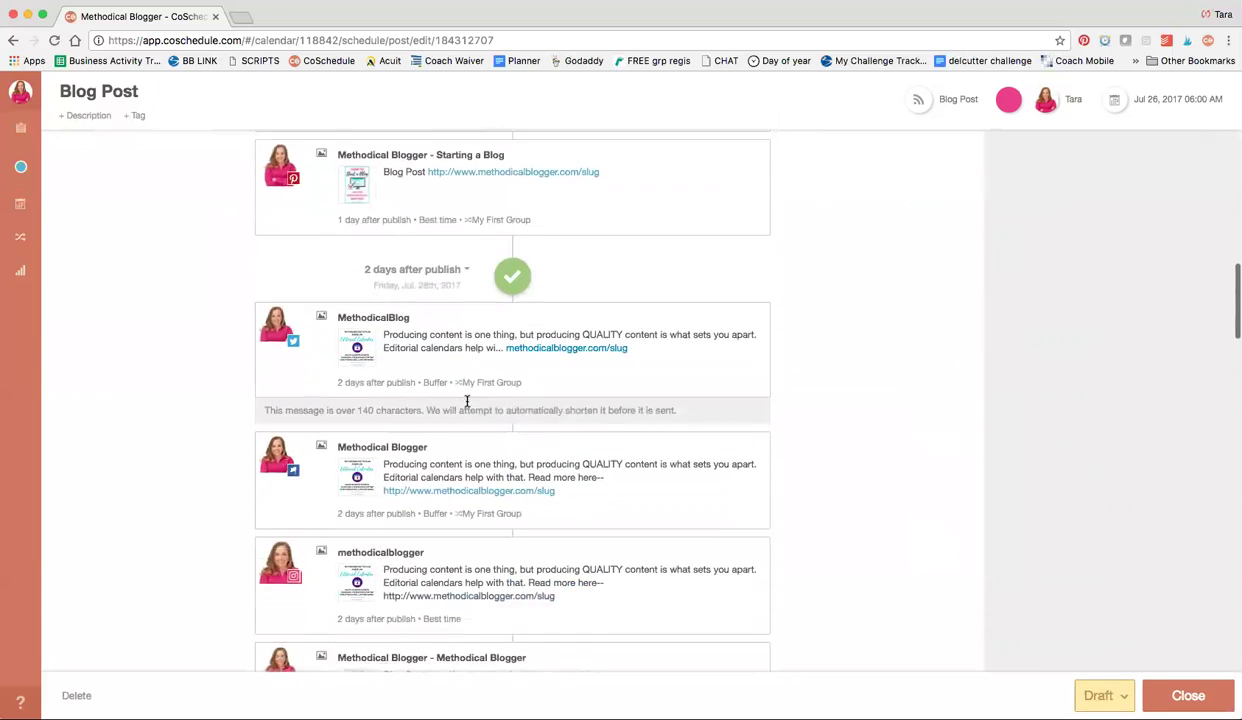
scroll(465, 402, down, 12)
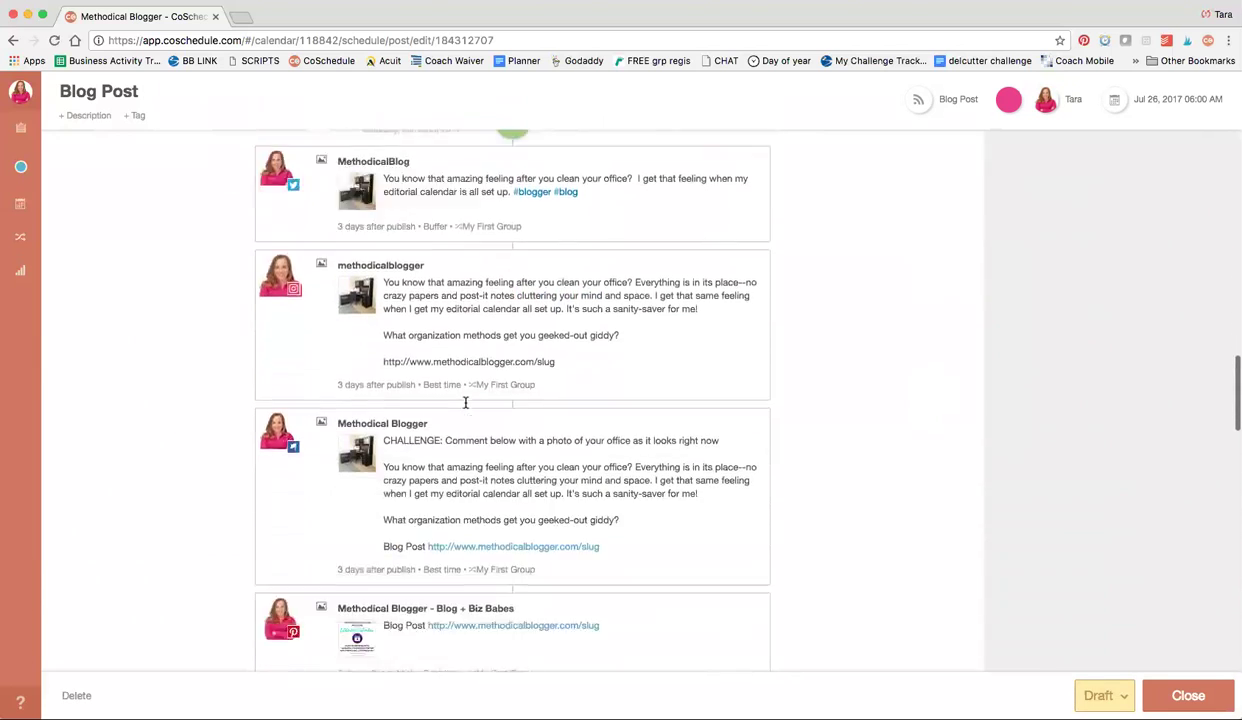
scroll(465, 402, down, 6)
scroll(465, 402, up, 6)
scroll(465, 402, up, 5)
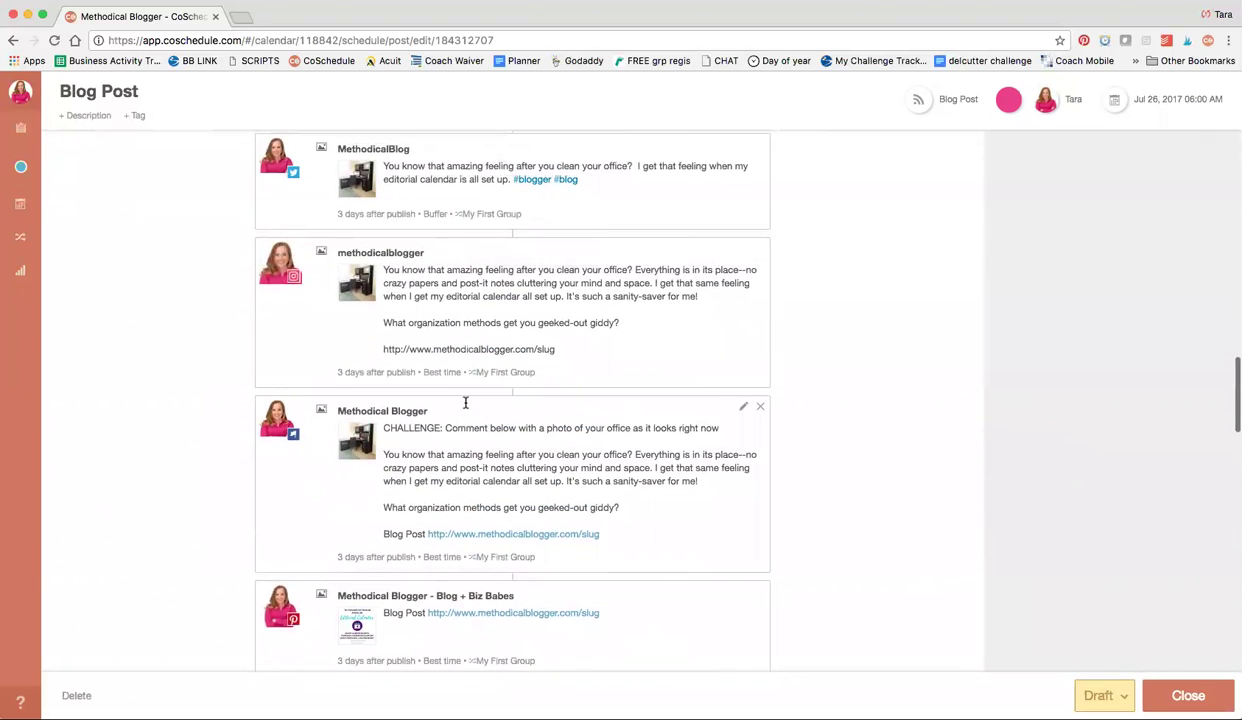
scroll(465, 402, up, 3)
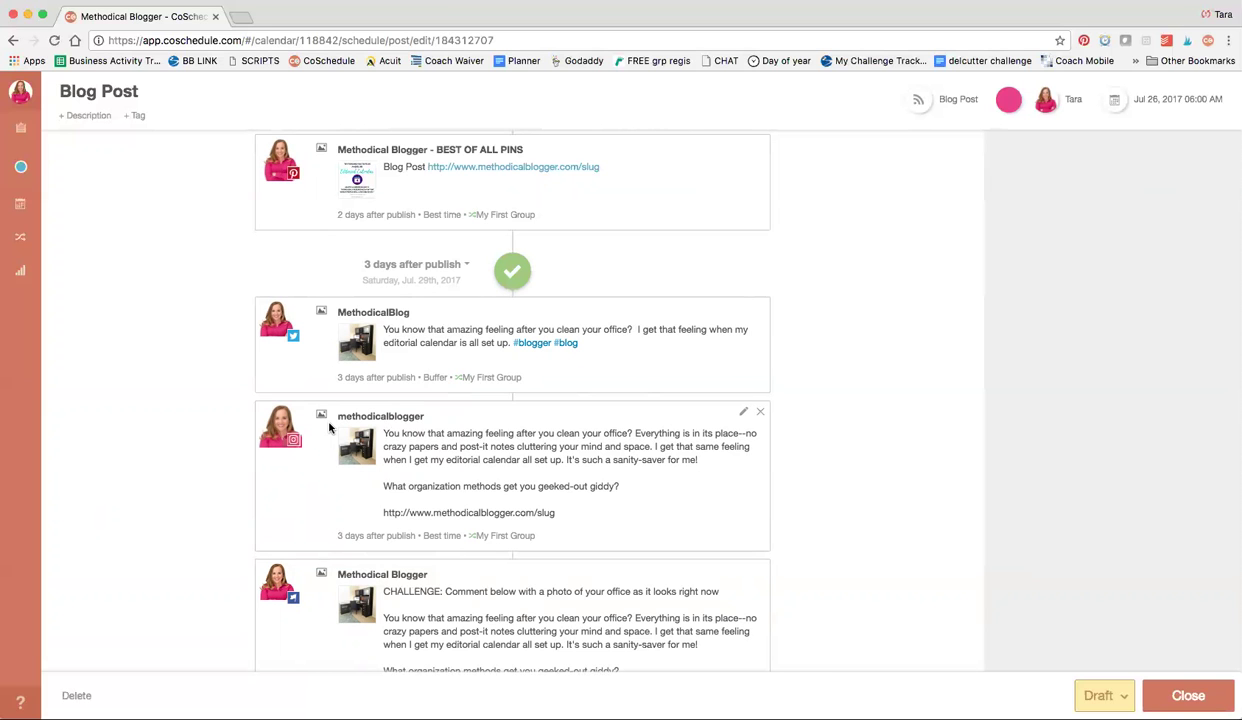
scroll(330, 430, down, 5)
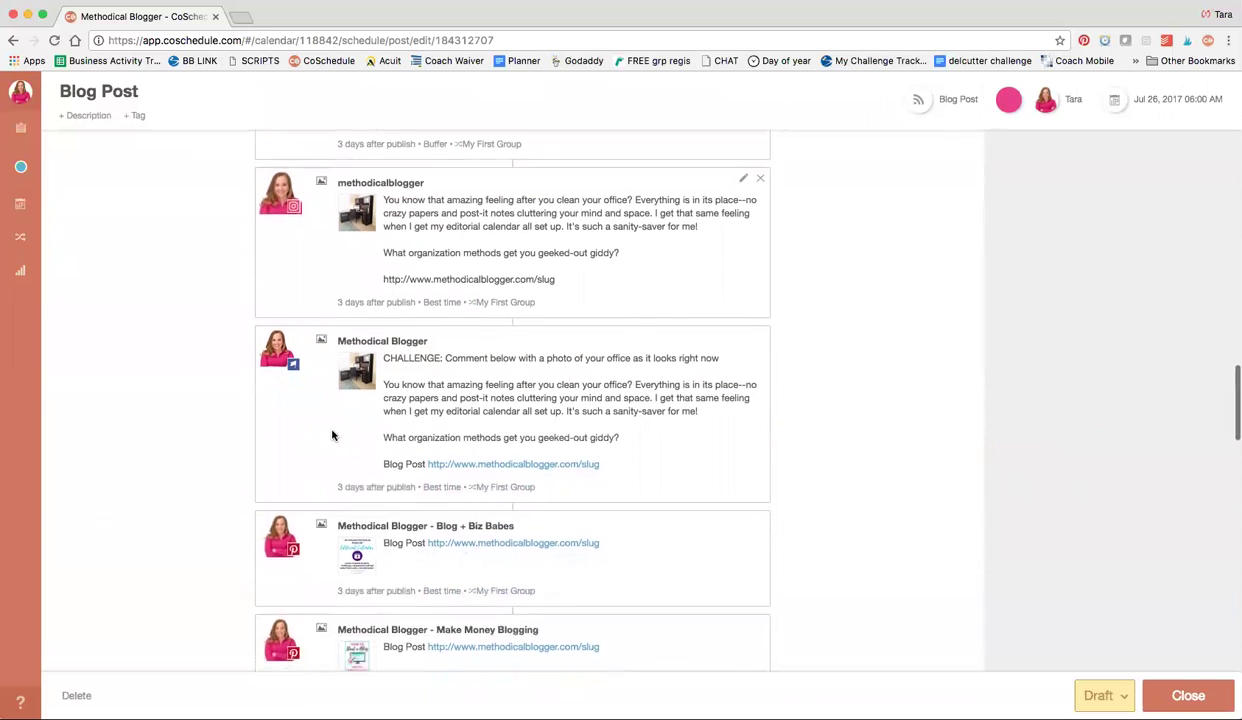
scroll(332, 435, down, 5)
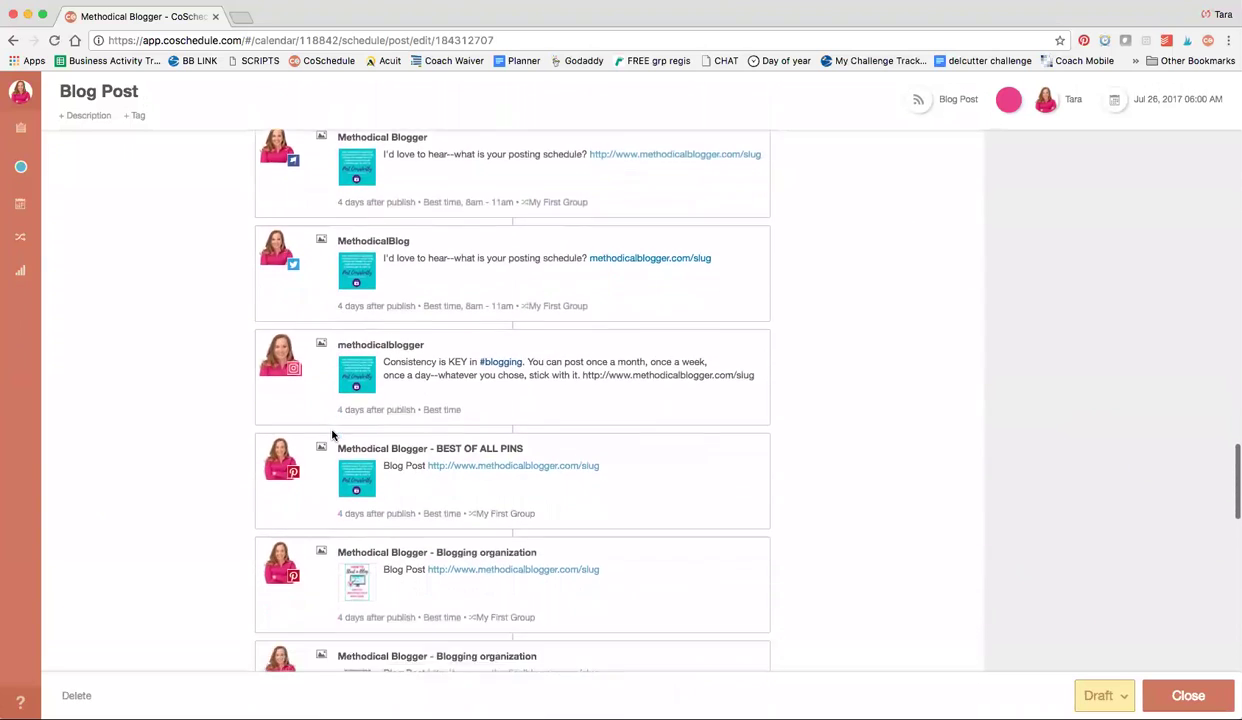
scroll(332, 435, down, 10)
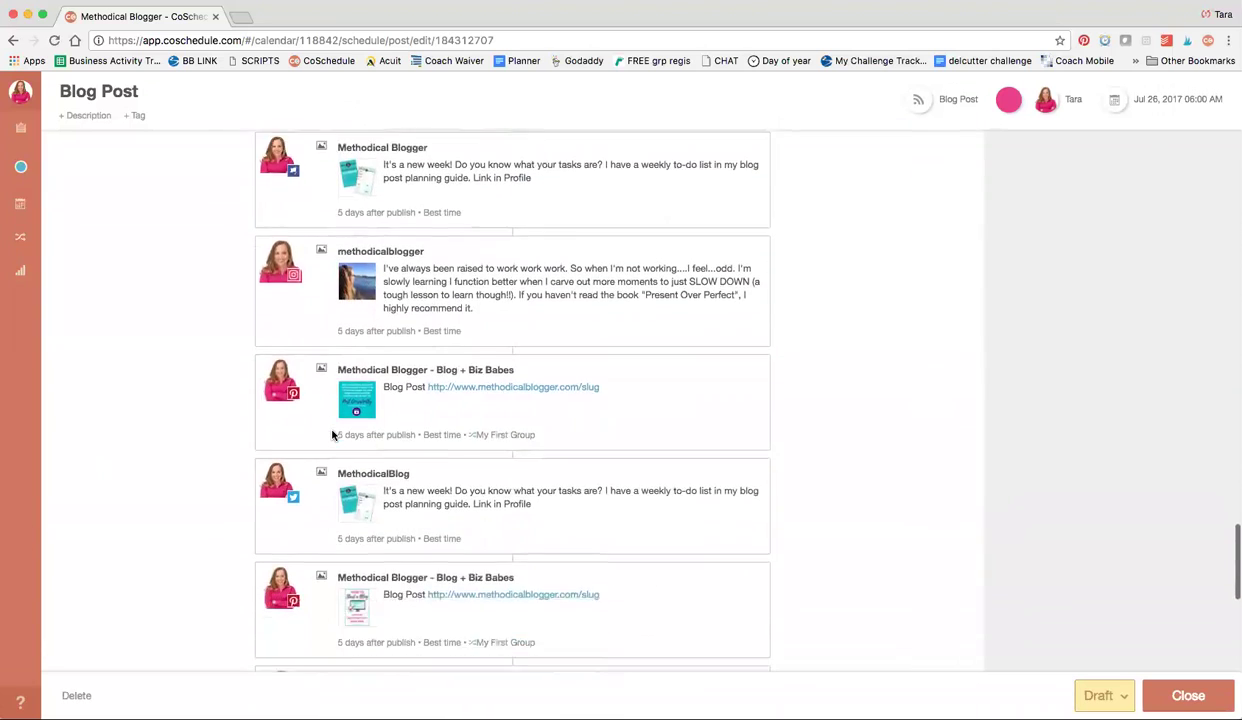
scroll(332, 435, down, 10)
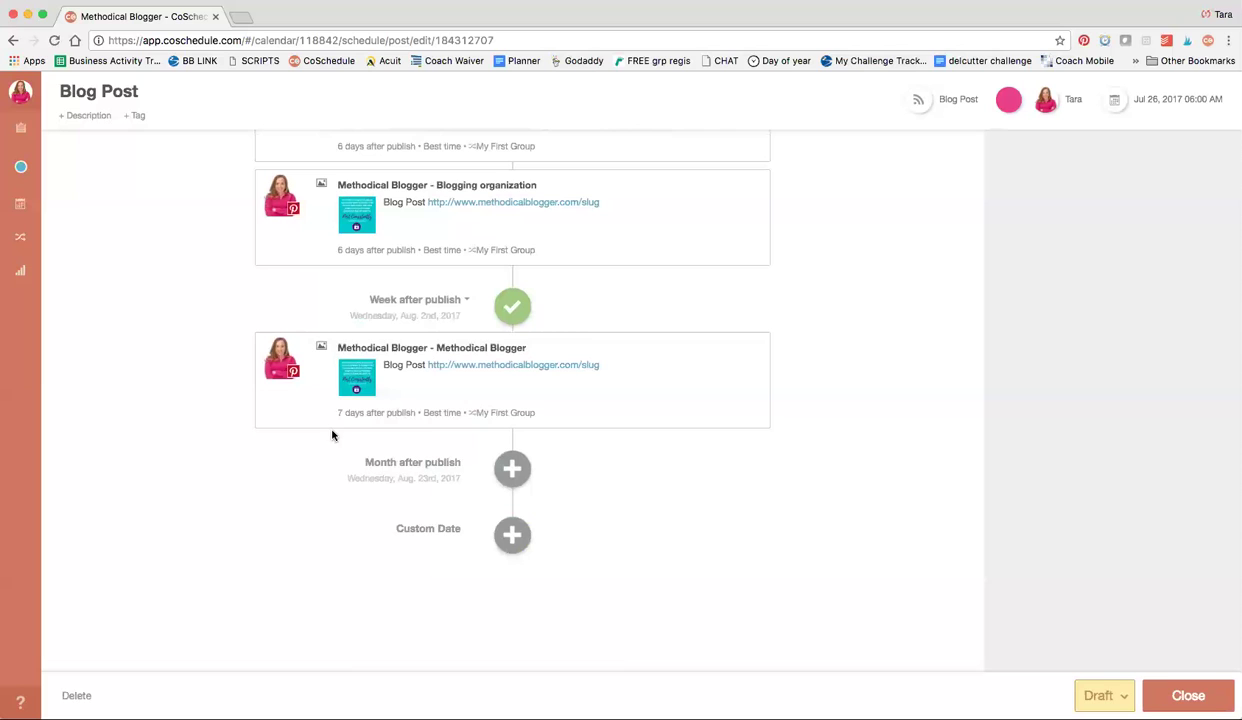
click(1184, 696)
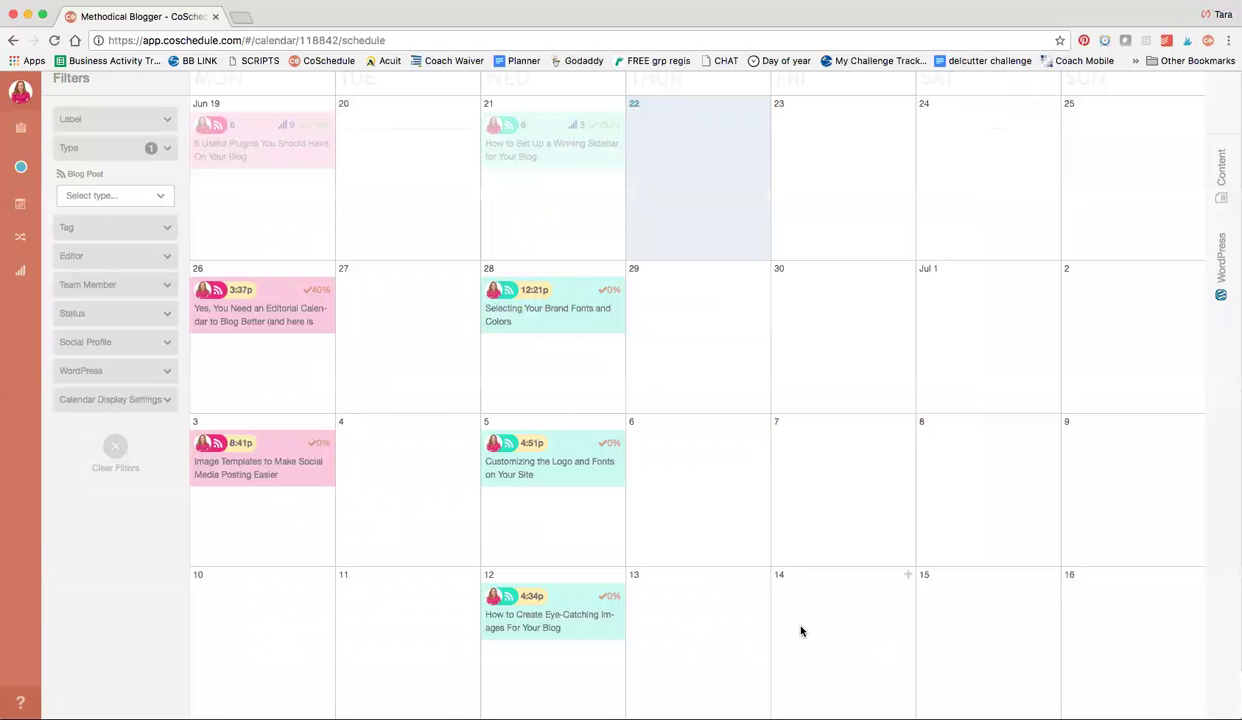
mouse_move(24, 320)
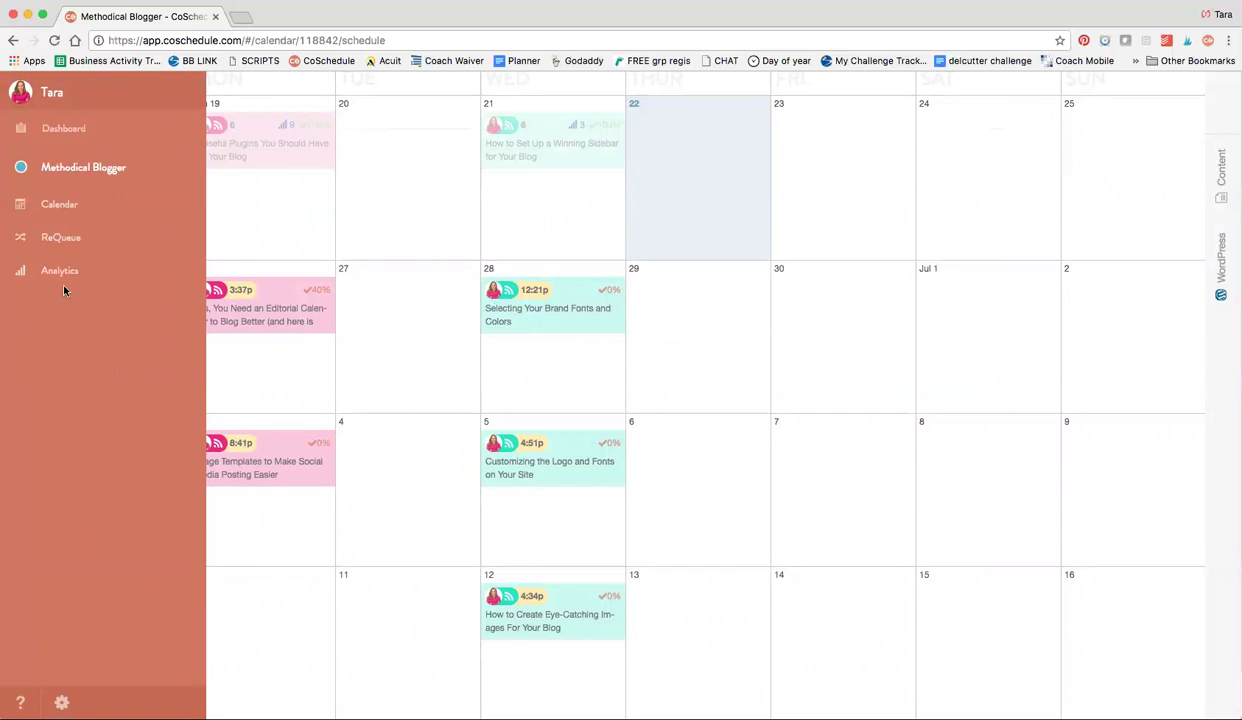
click(474, 276)
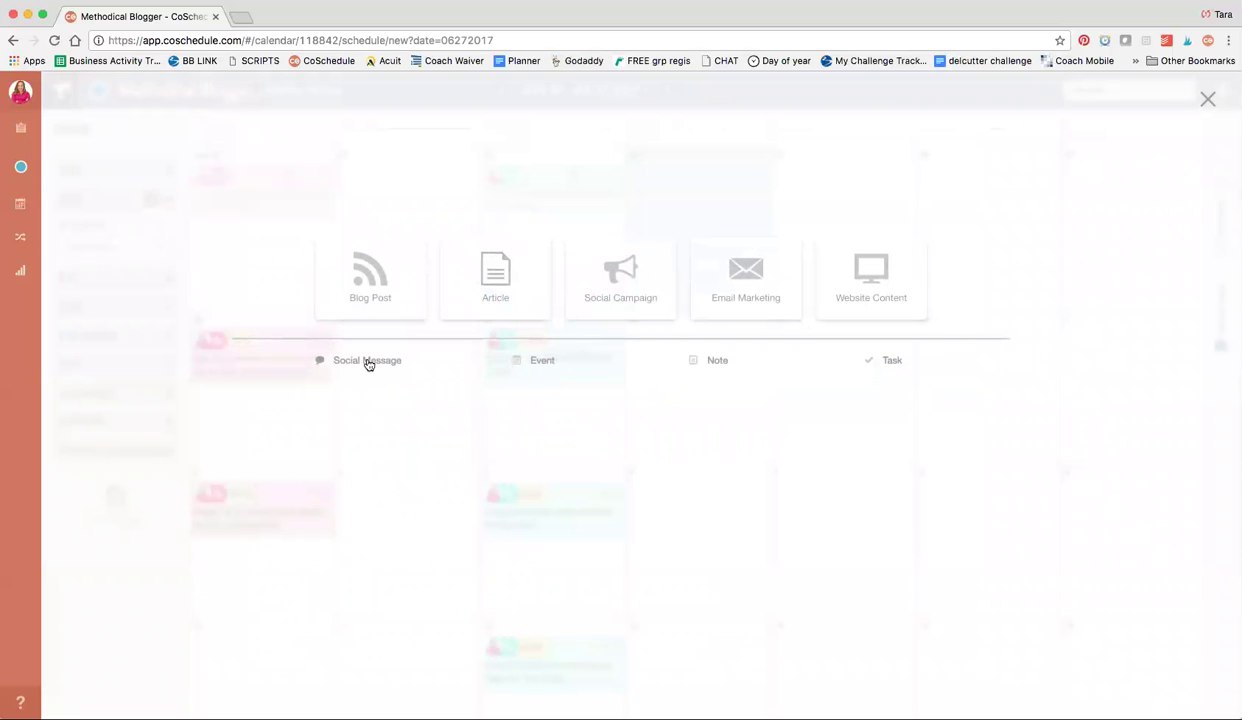
click(1207, 98)
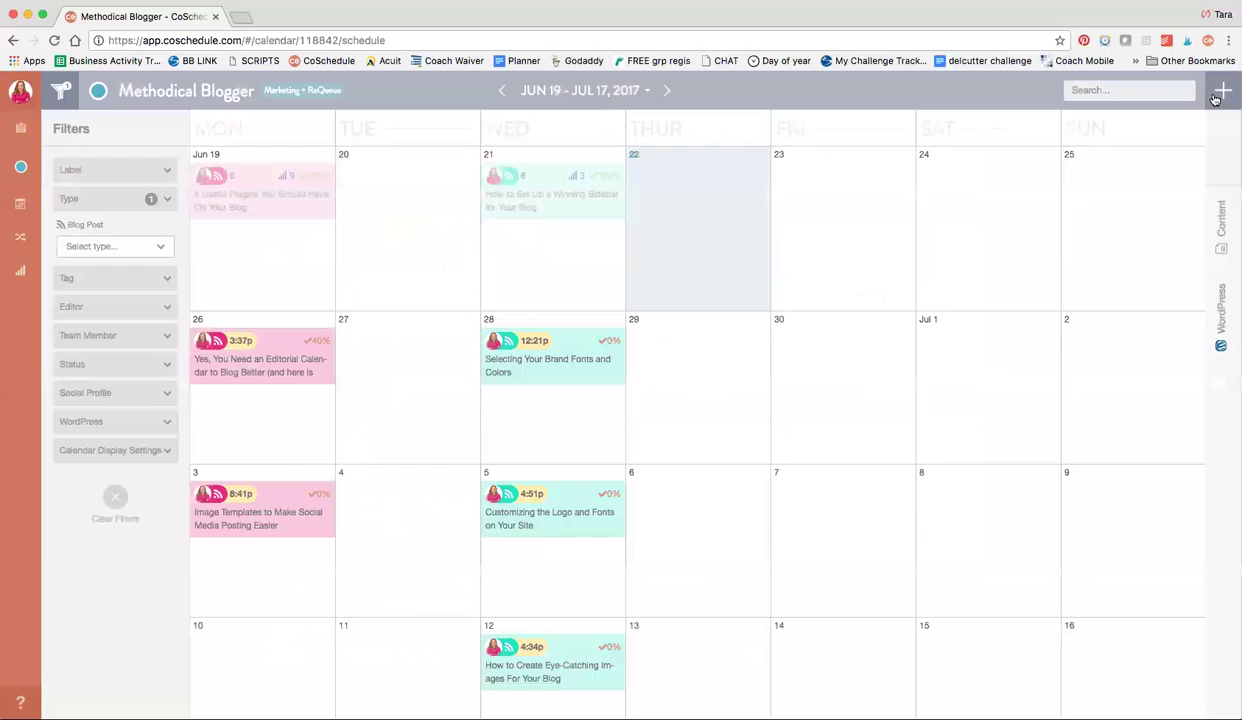
Open the ReQueue settings from the ReQueue overview and examine the sending frequency, message sending limits and social profile options
mouse_move(22, 228)
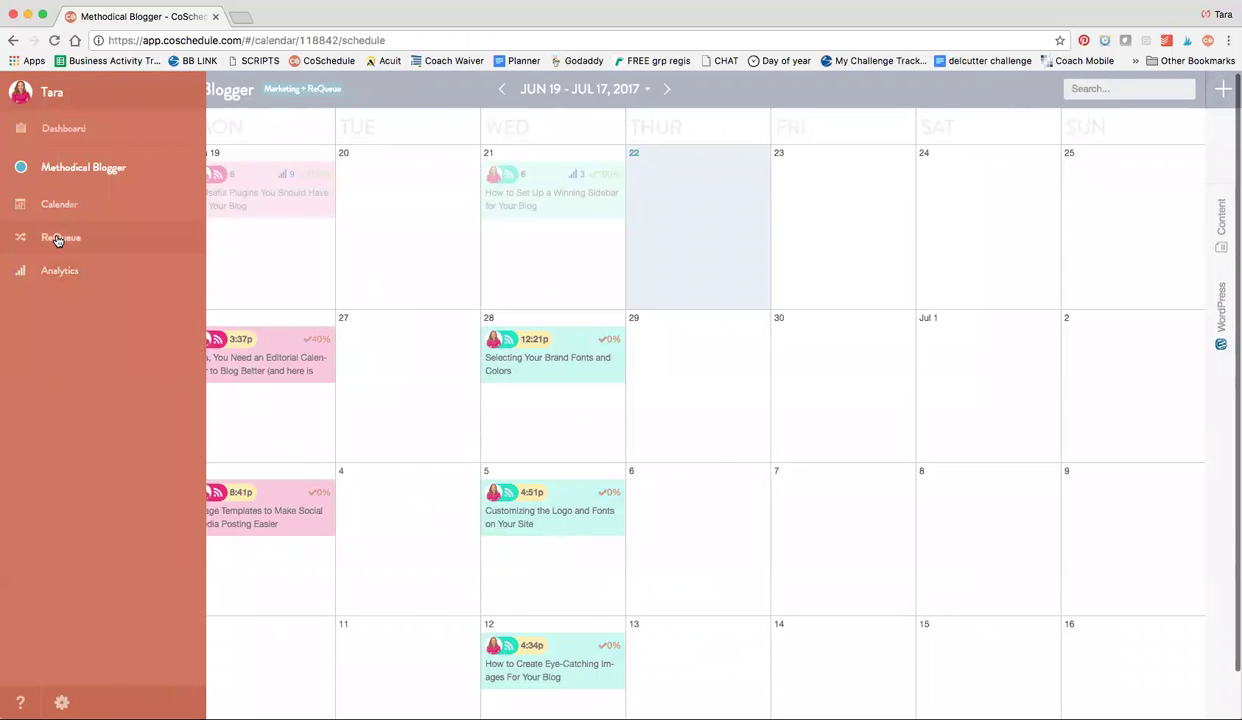
click(58, 238)
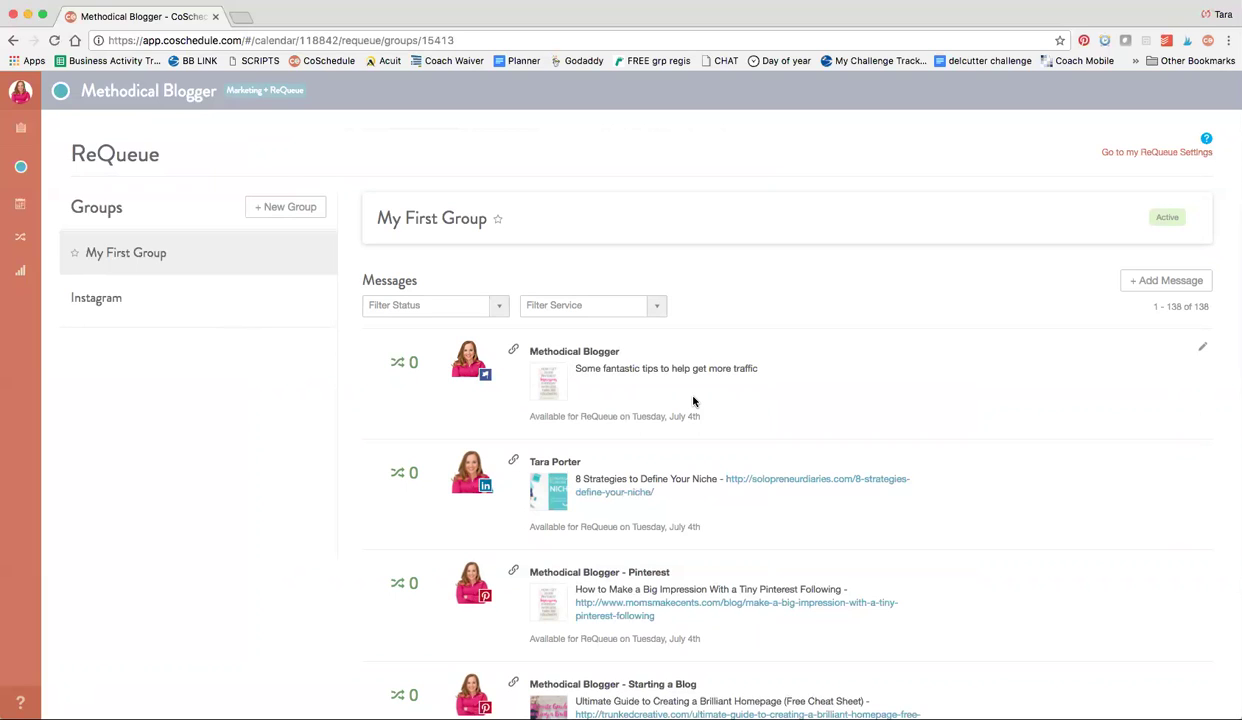
click(1150, 154)
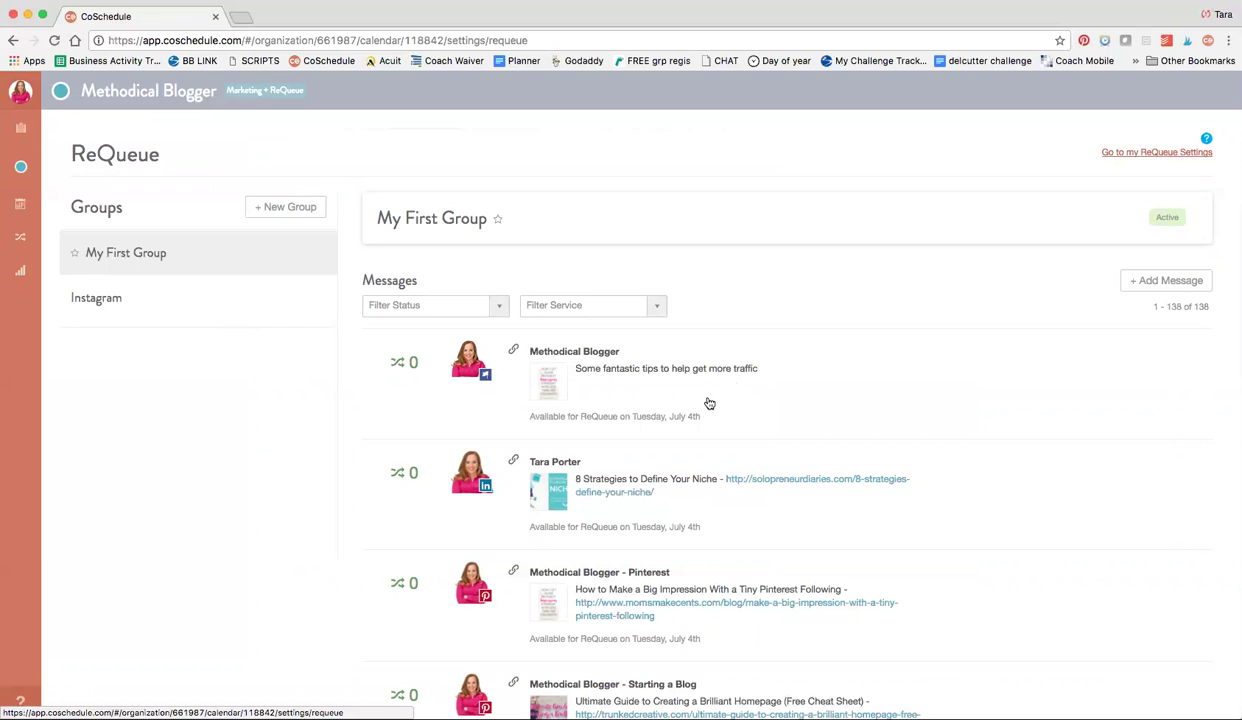
scroll(546, 499, down, 2)
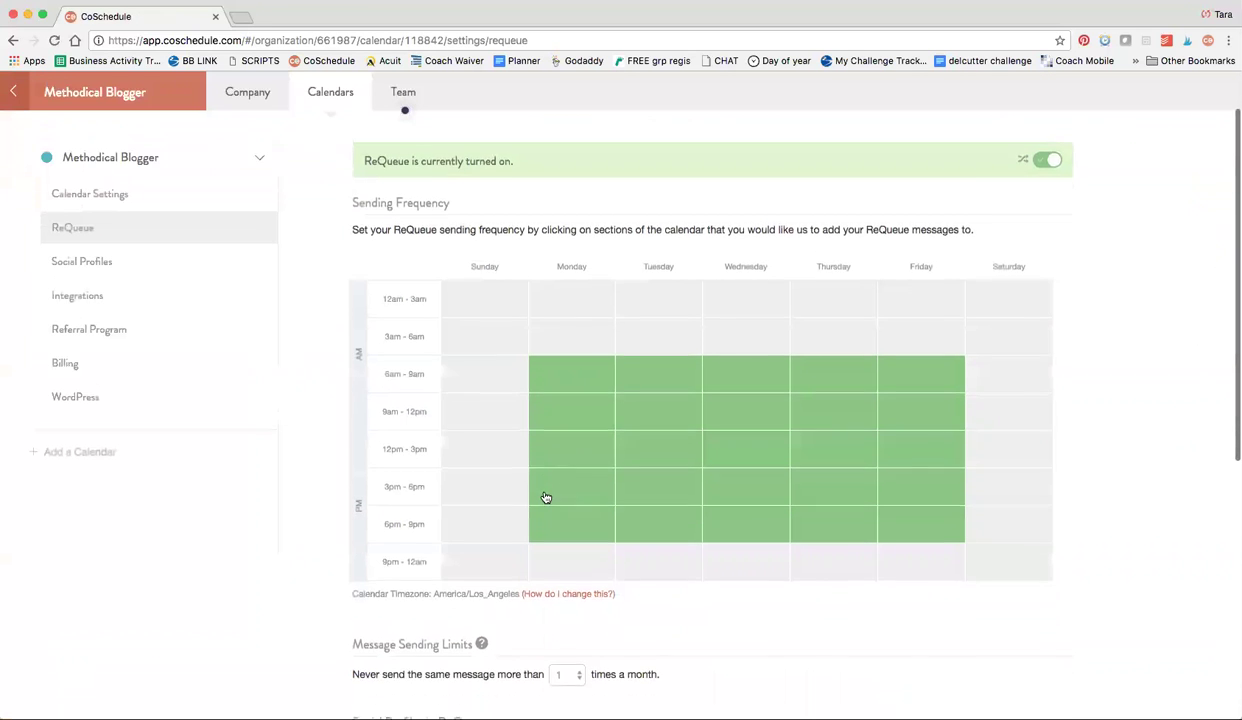
scroll(589, 409, down, 5)
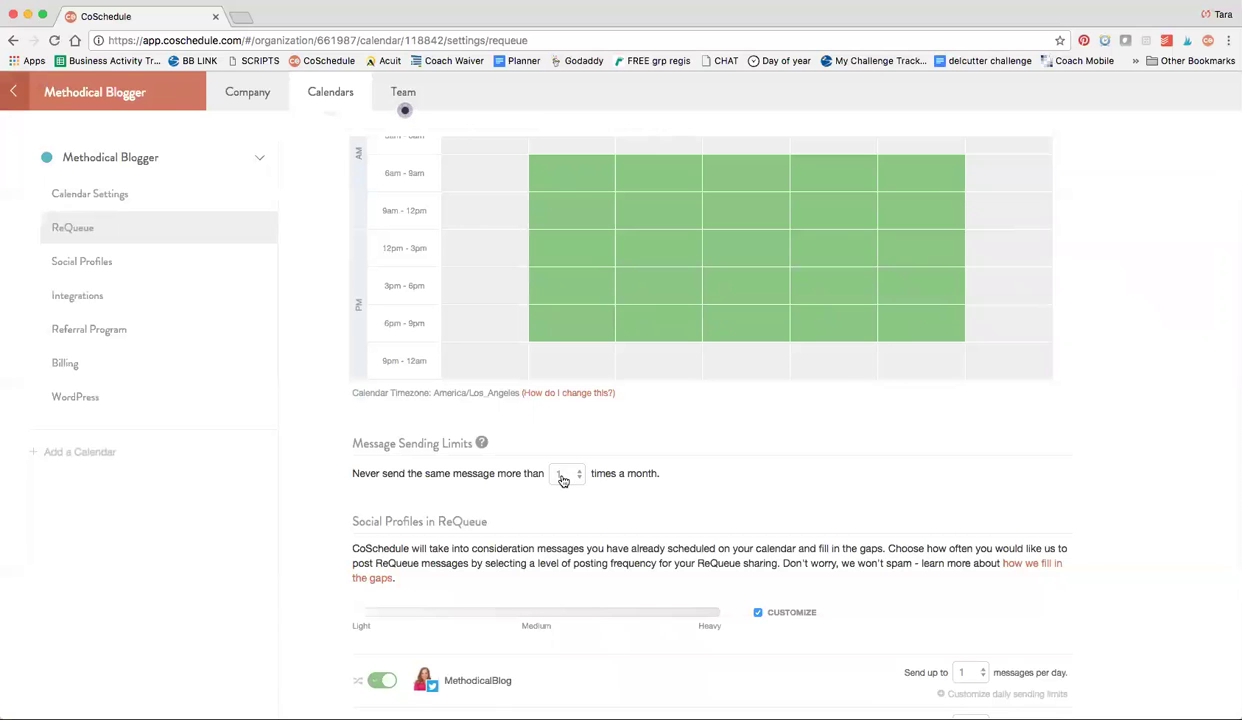
Review the daily message sending limits for each social profile in the ReQueue settings
scroll(563, 481, down, 3)
scroll(568, 451, down, 3)
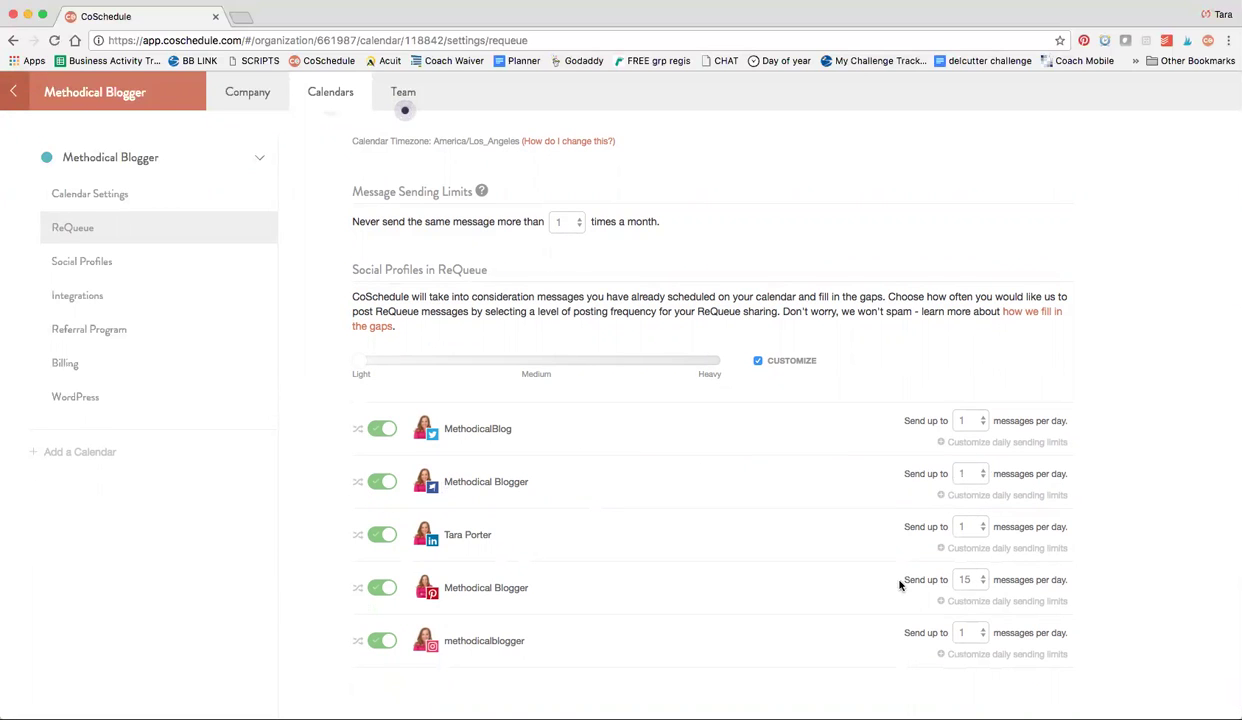
scroll(900, 580, up, 10)
View the ReQueue message groups and the Top Content Report in Analytics
click(1007, 174)
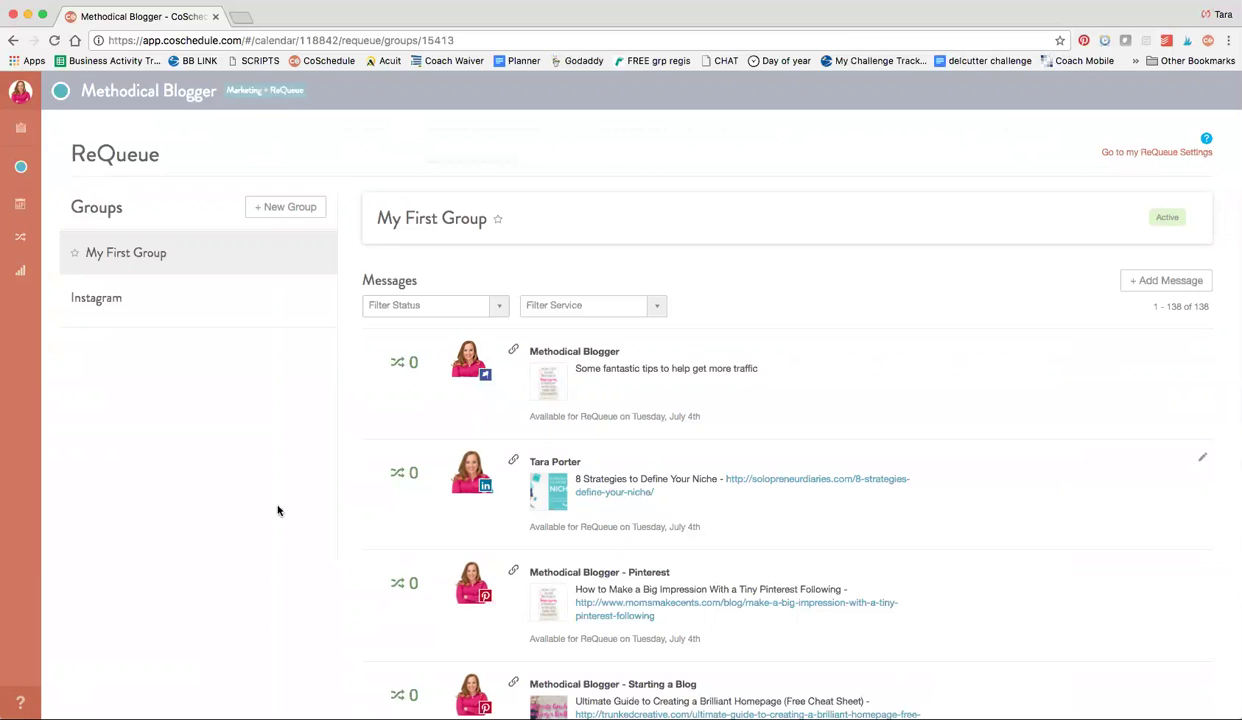
click(22, 272)
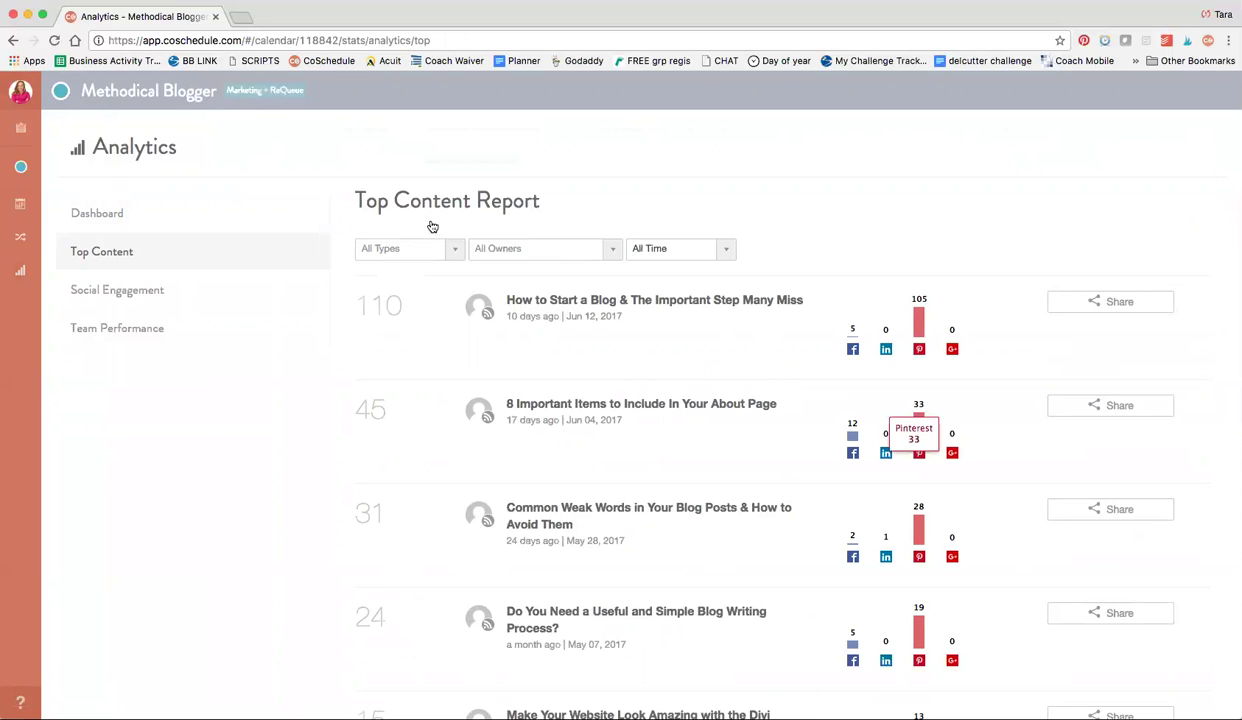
Return to the calendar and filter it by type to show only Task items
click(18, 207)
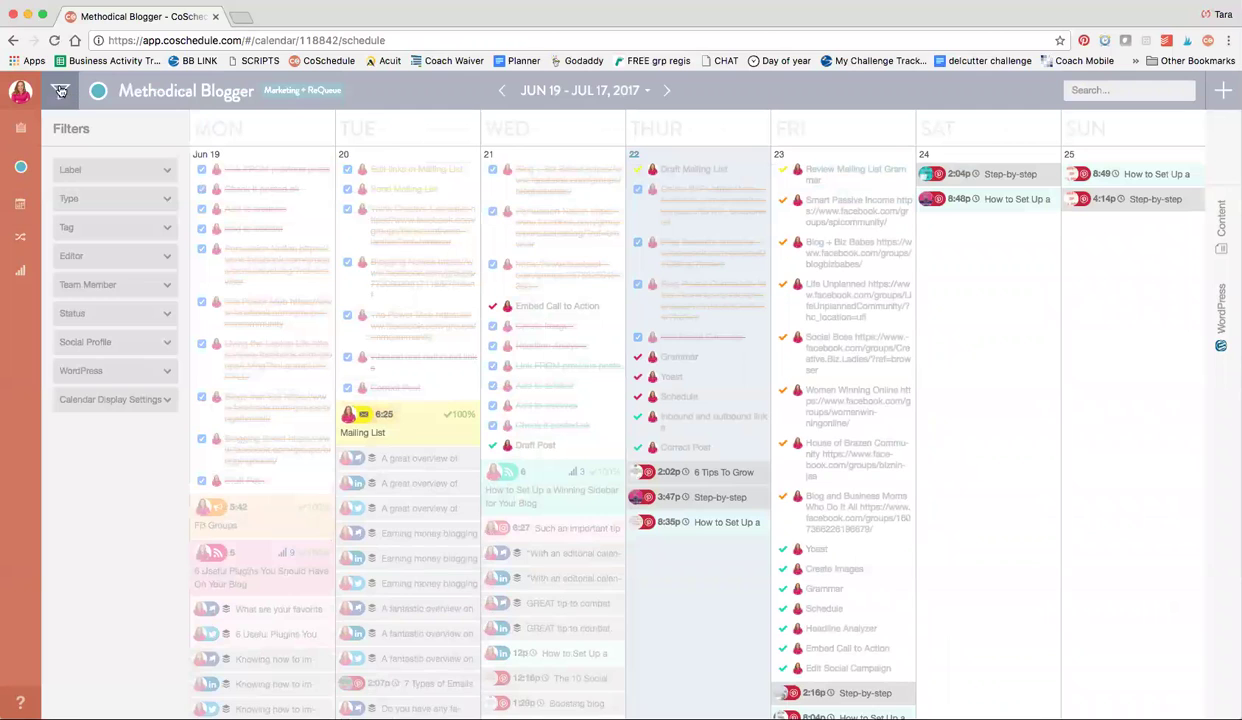
click(60, 91)
click(60, 91)
click(106, 200)
click(101, 229)
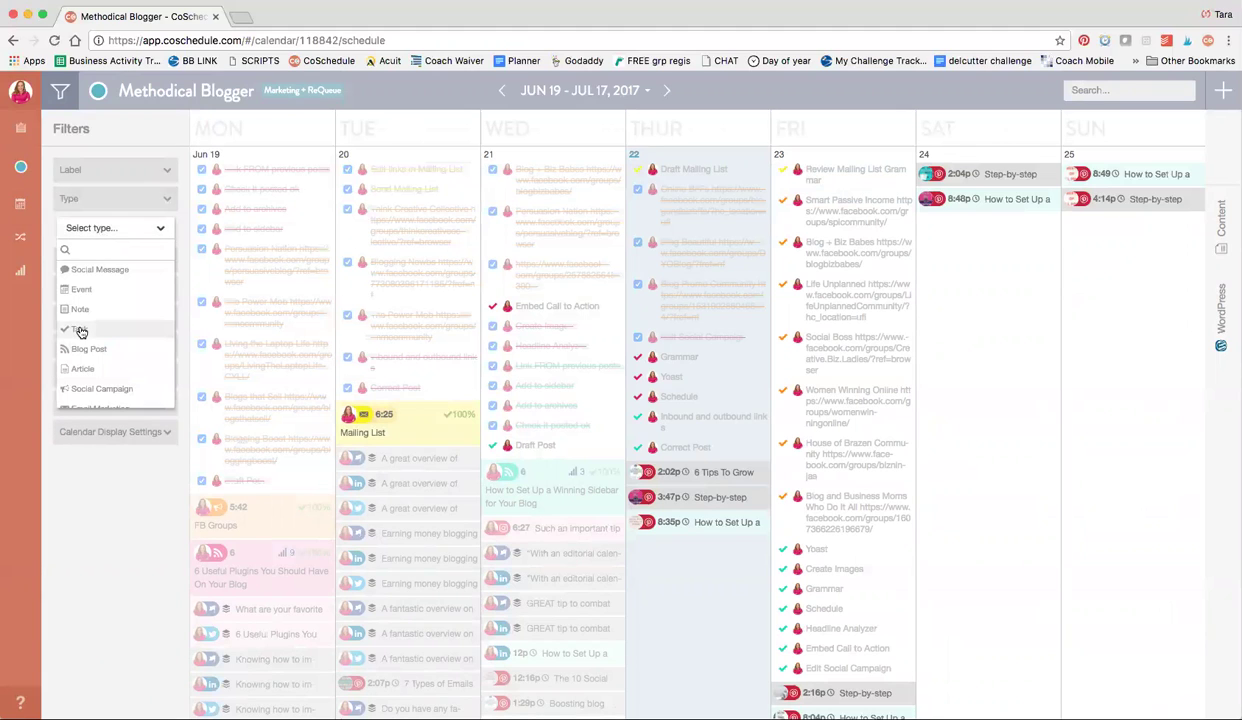
click(80, 320)
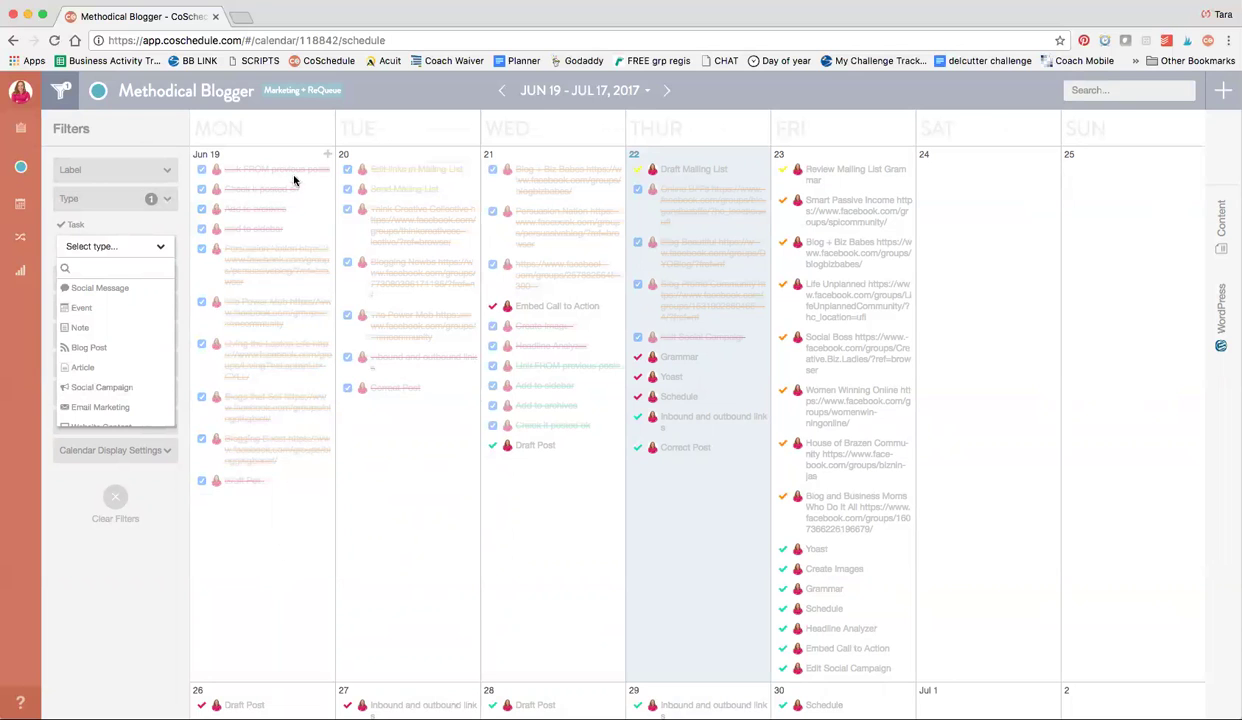
Create a social campaign on June 19 titled "FB Promoo Group" with the orange label and an assigned owner
click(327, 158)
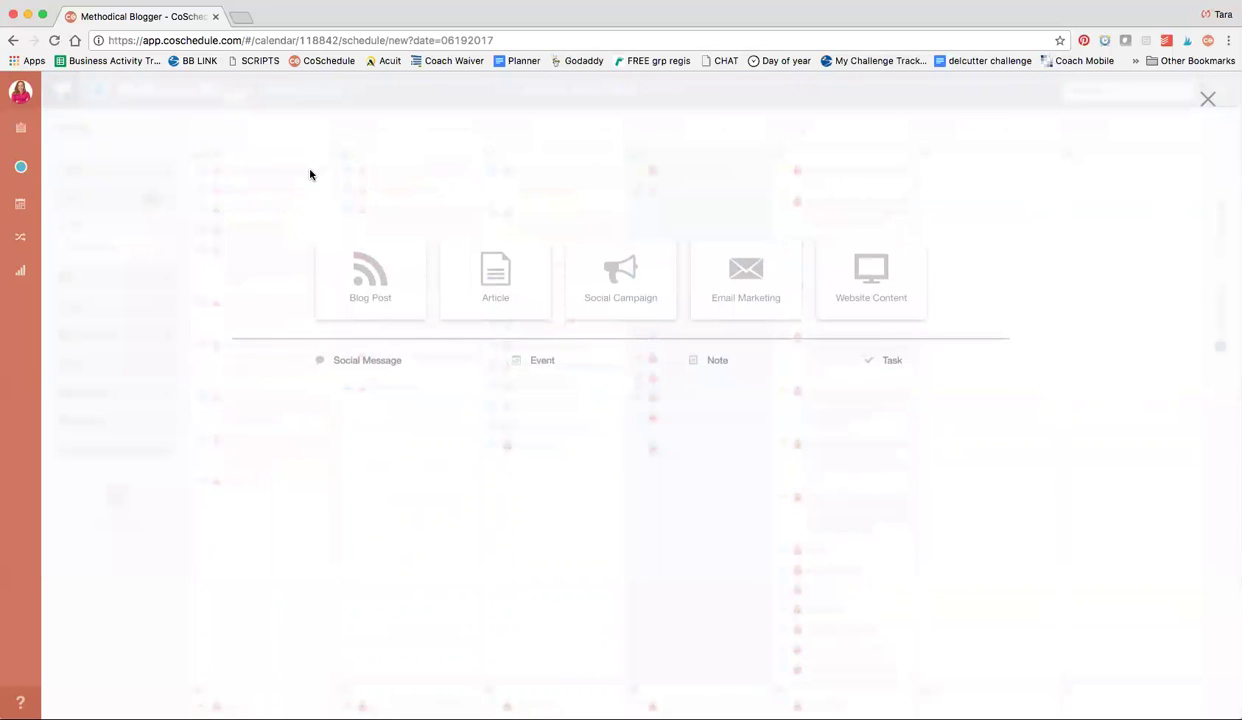
click(600, 278)
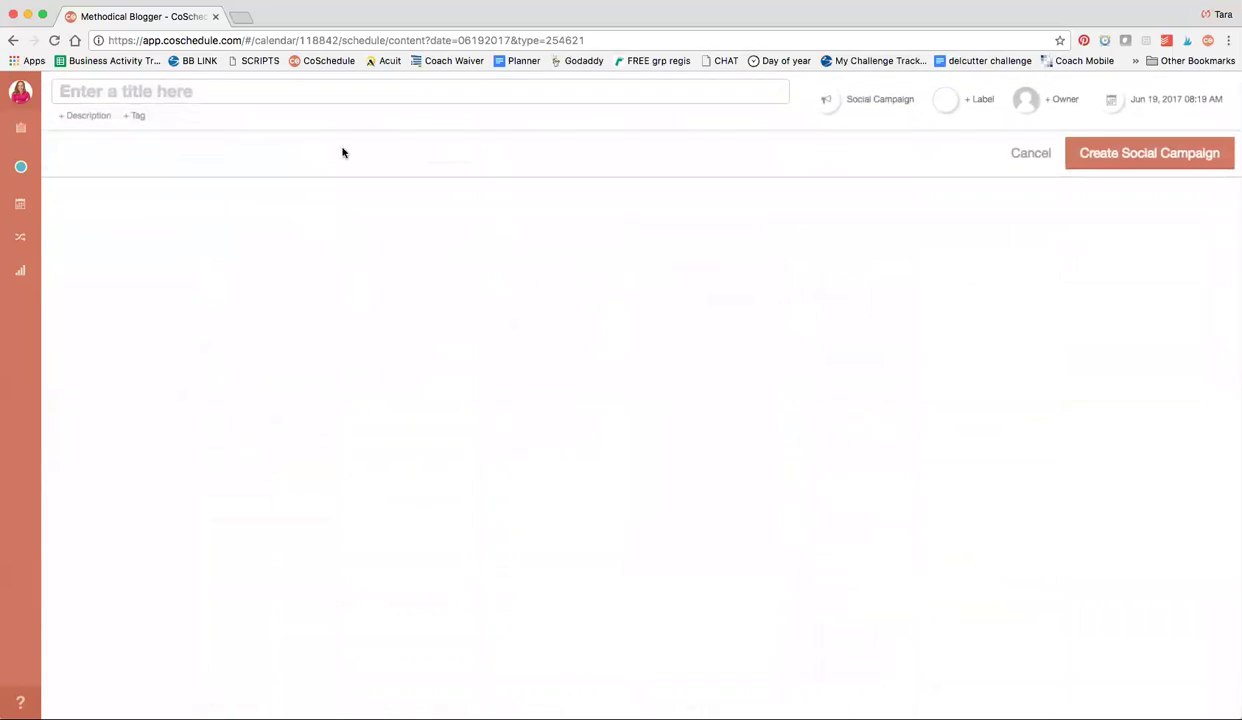
text(FB Promot)
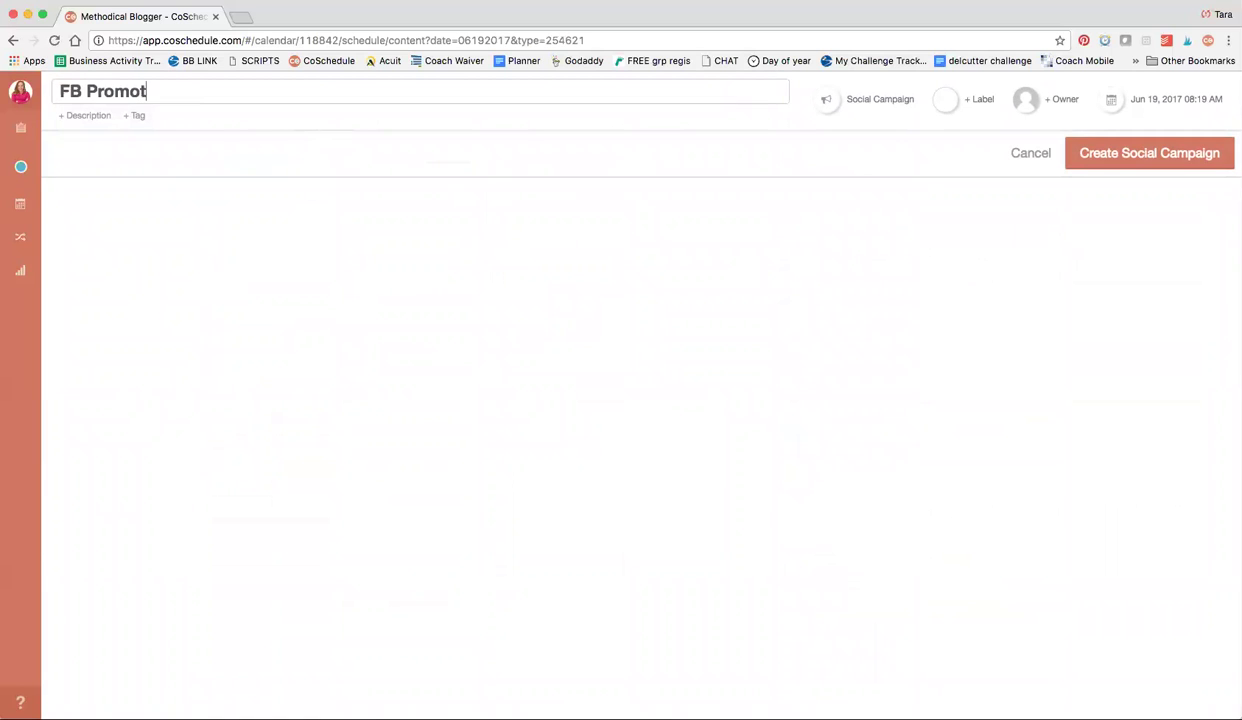
text(o Group)
click(947, 111)
click(950, 157)
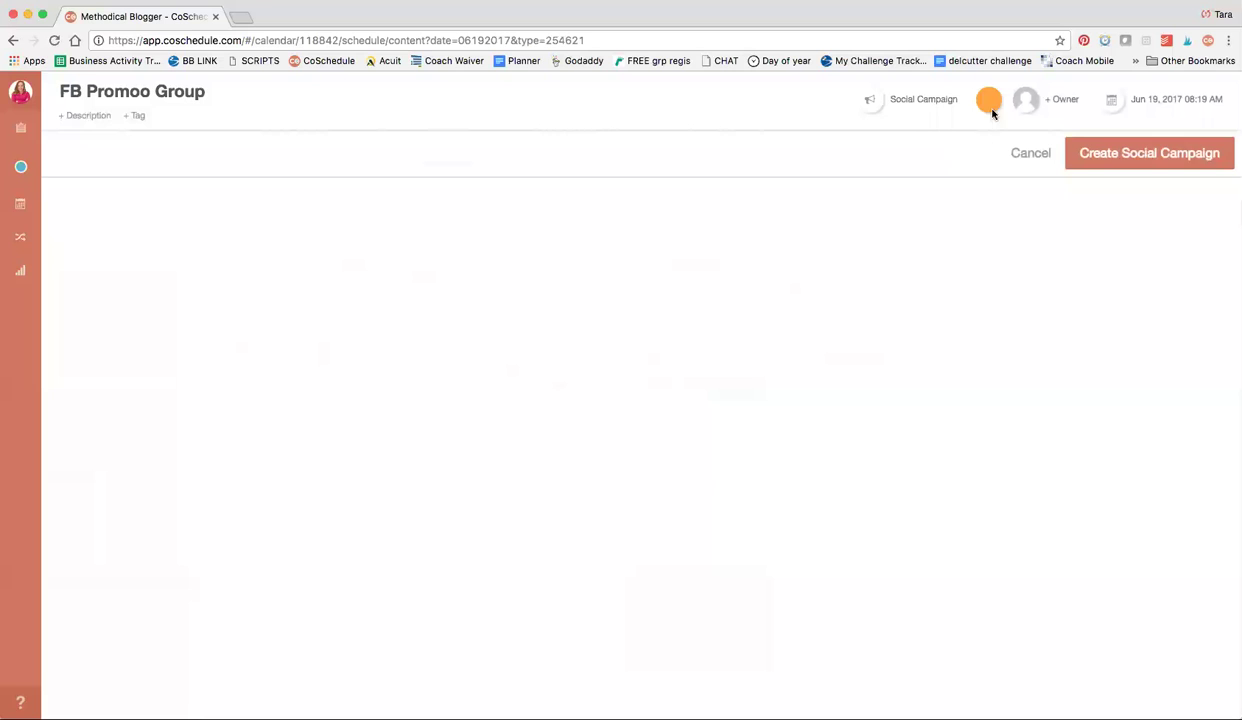
click(1017, 108)
click(1036, 170)
click(1117, 164)
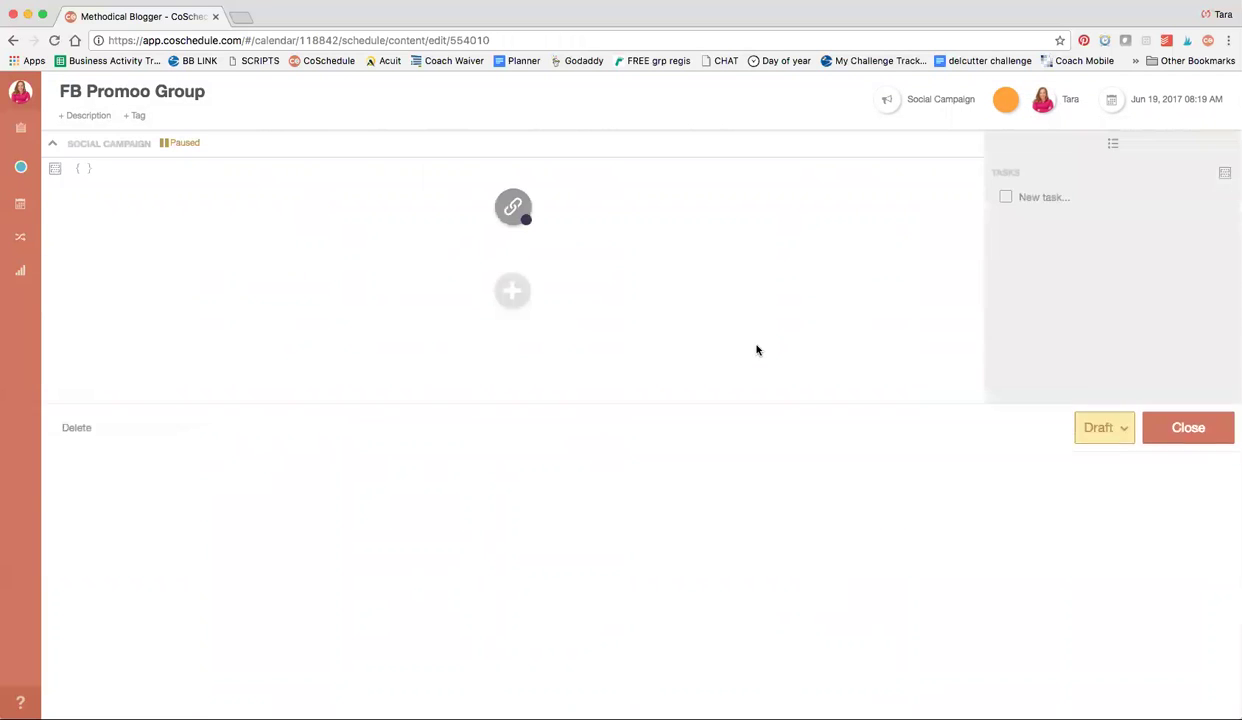
Open the FB Group Blog Promo task template, review its Facebook group tasks and their days, and close it
click(1225, 174)
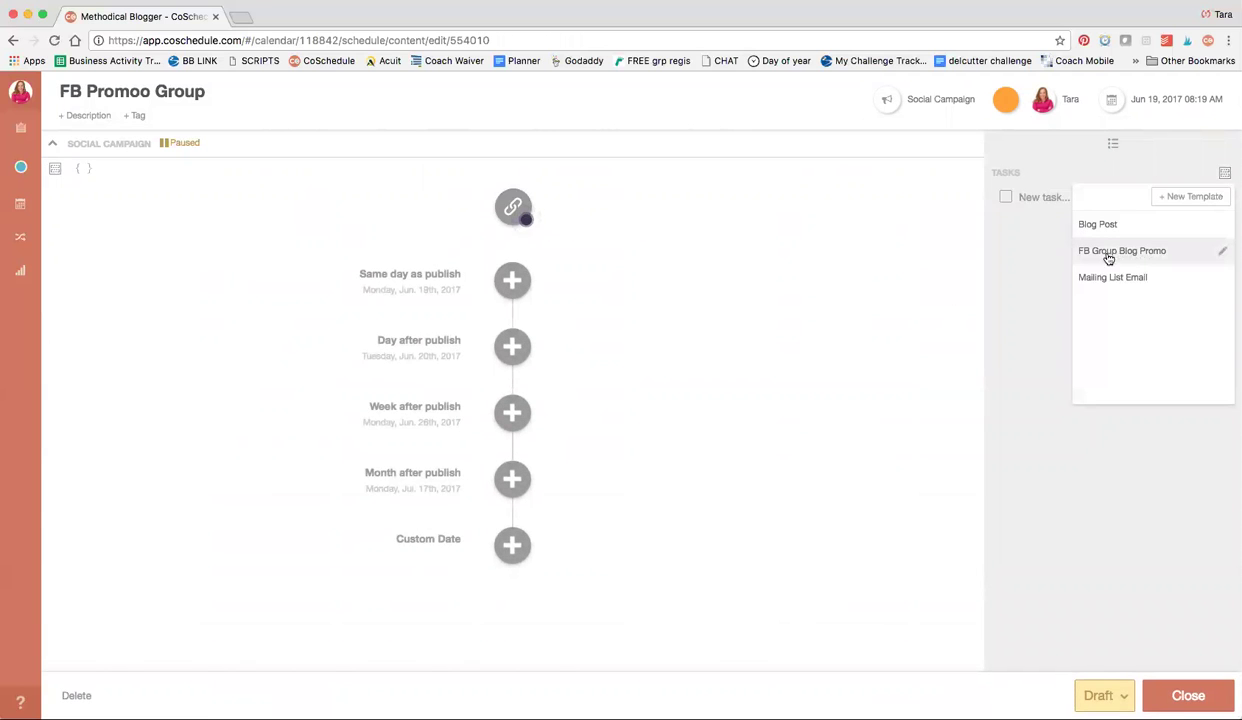
click(1221, 251)
scroll(490, 285, down, 8)
scroll(490, 290, down, 3)
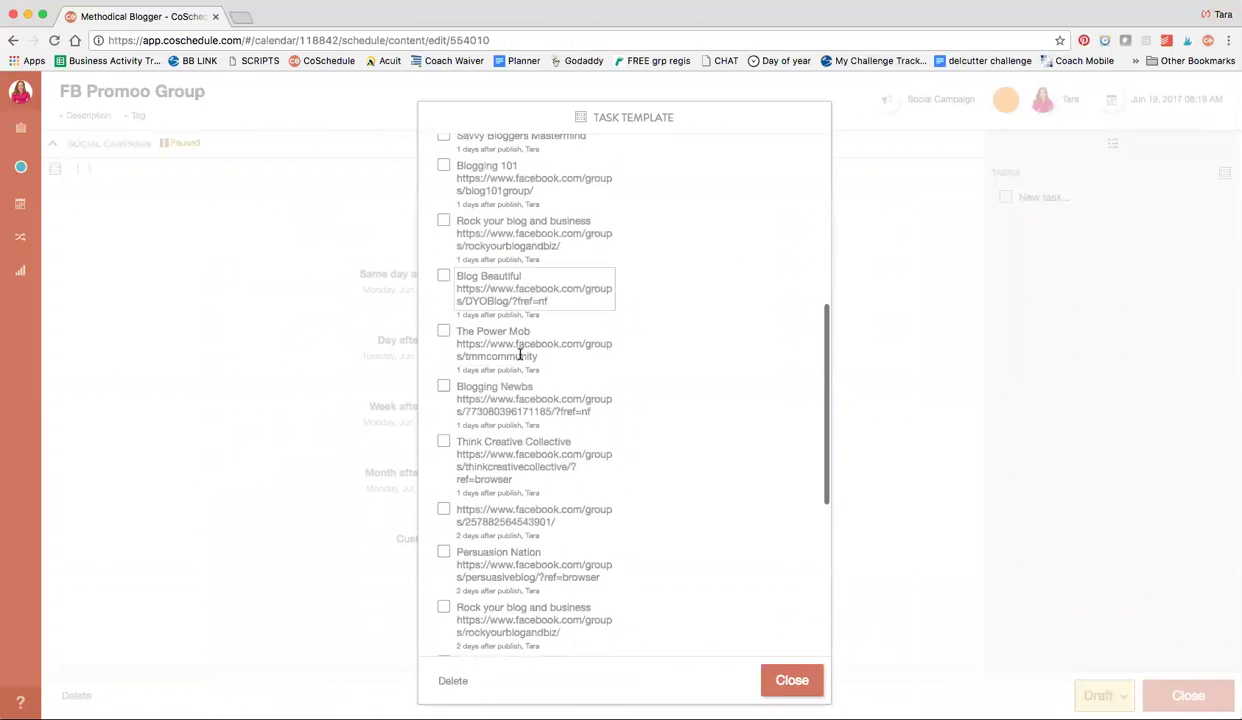
scroll(674, 509, down, 3)
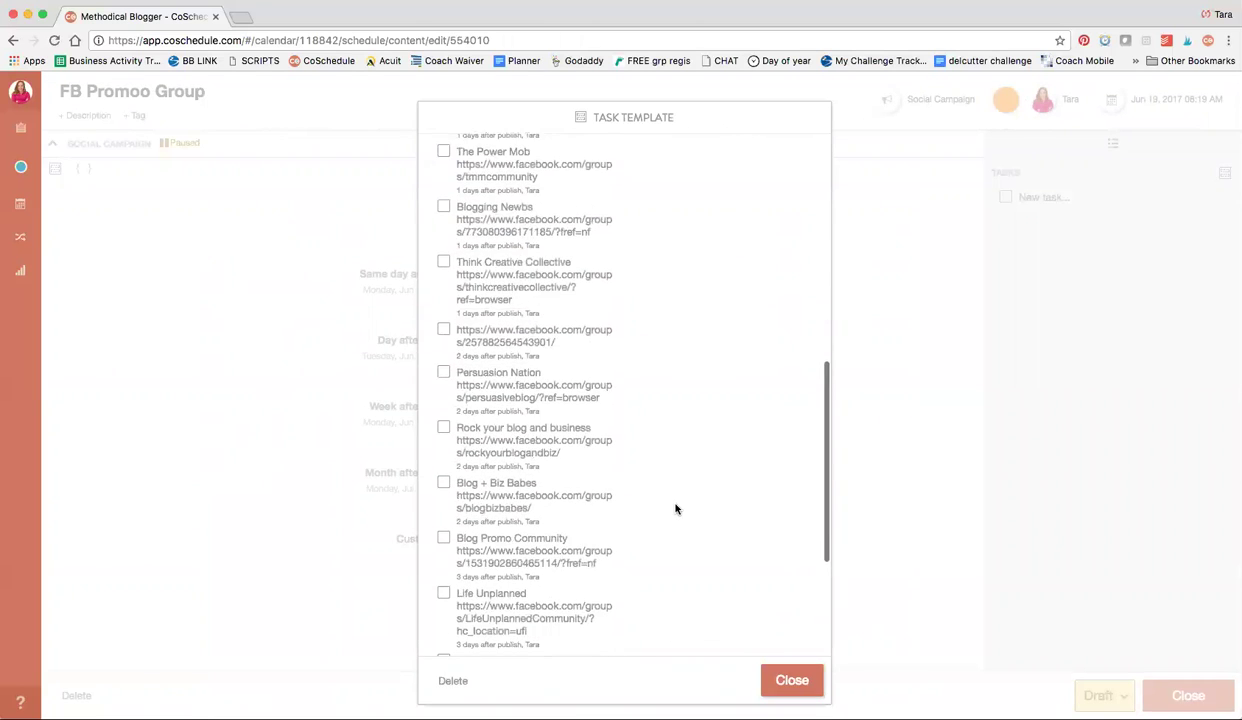
scroll(660, 450, up, 15)
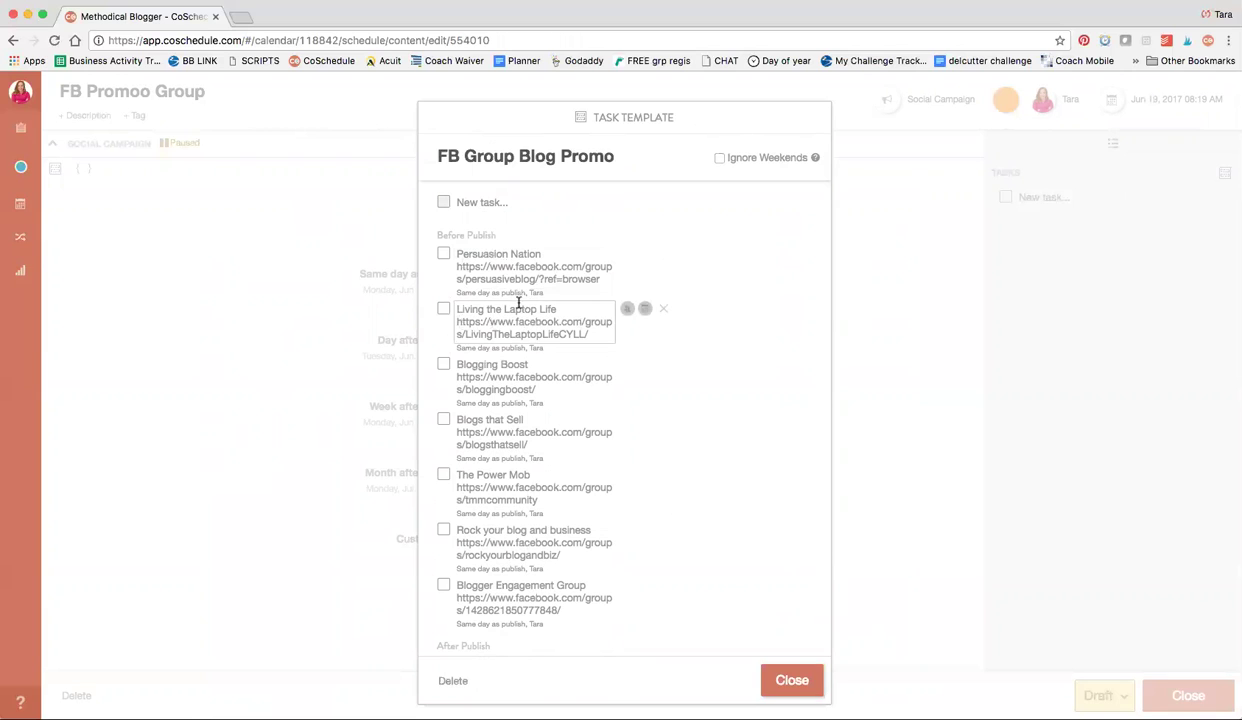
click(790, 681)
Apply the FB Group Blog Promo task template to the campaign without ignoring weekends, and close the campaign
click(1224, 172)
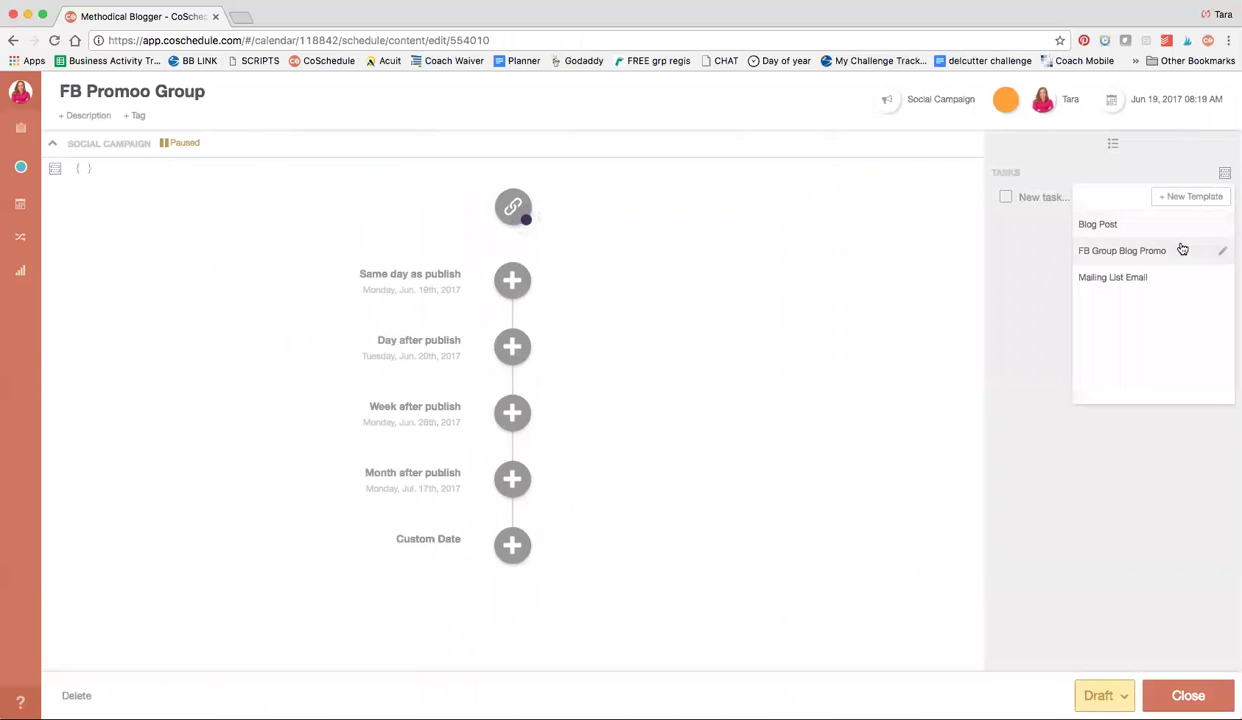
click(1180, 251)
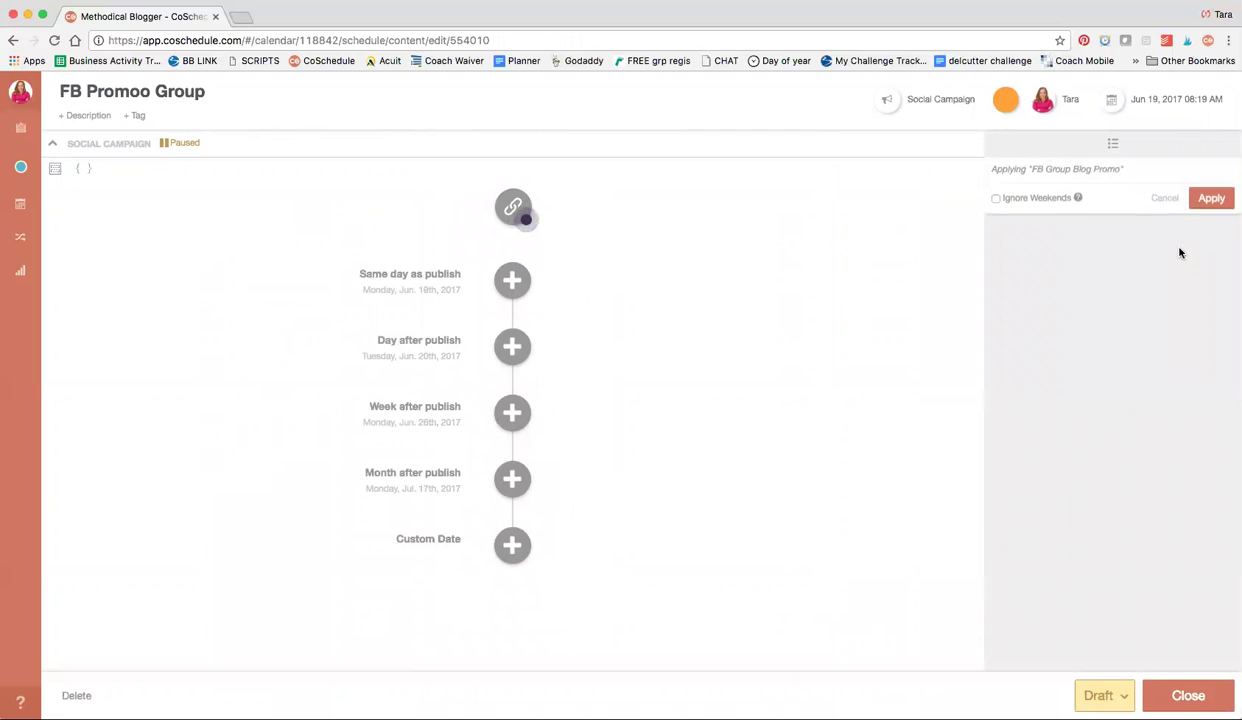
click(1212, 202)
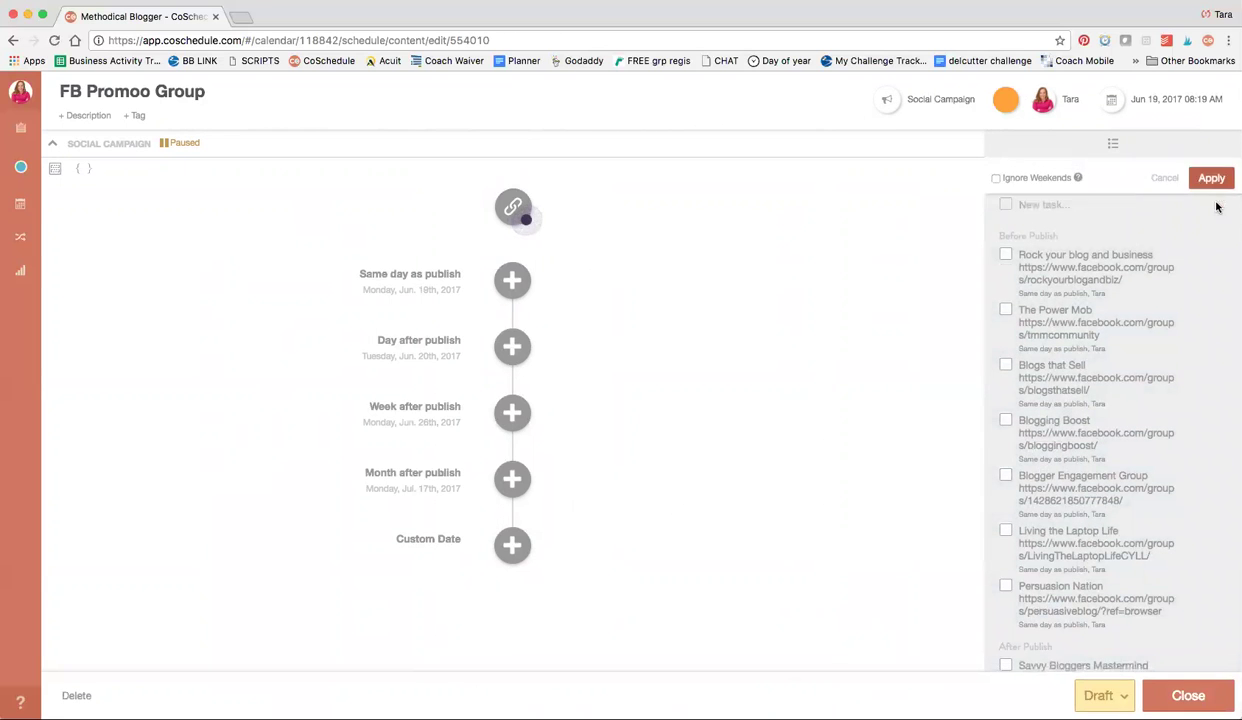
scroll(1030, 610, down, 10)
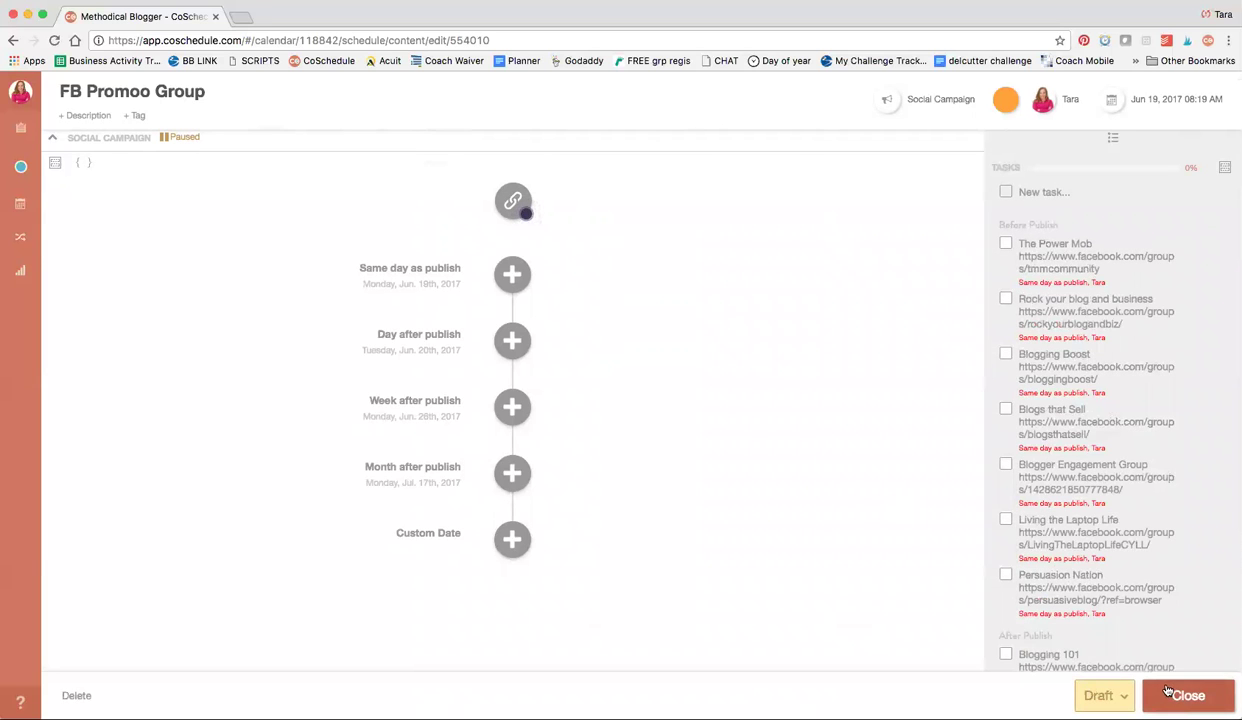
click(1186, 696)
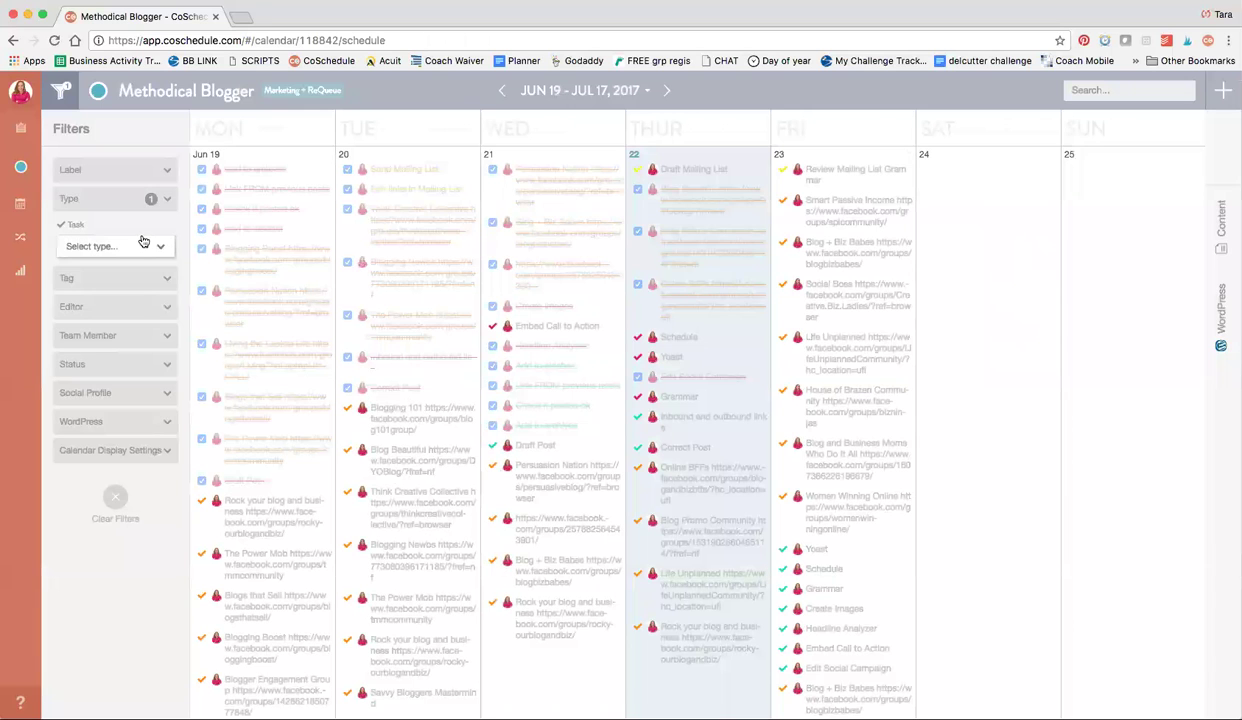
Examine the Facebook group promotion tasks spread over the week of June 19 on the filtered calendar
scroll(242, 488, down, 4)
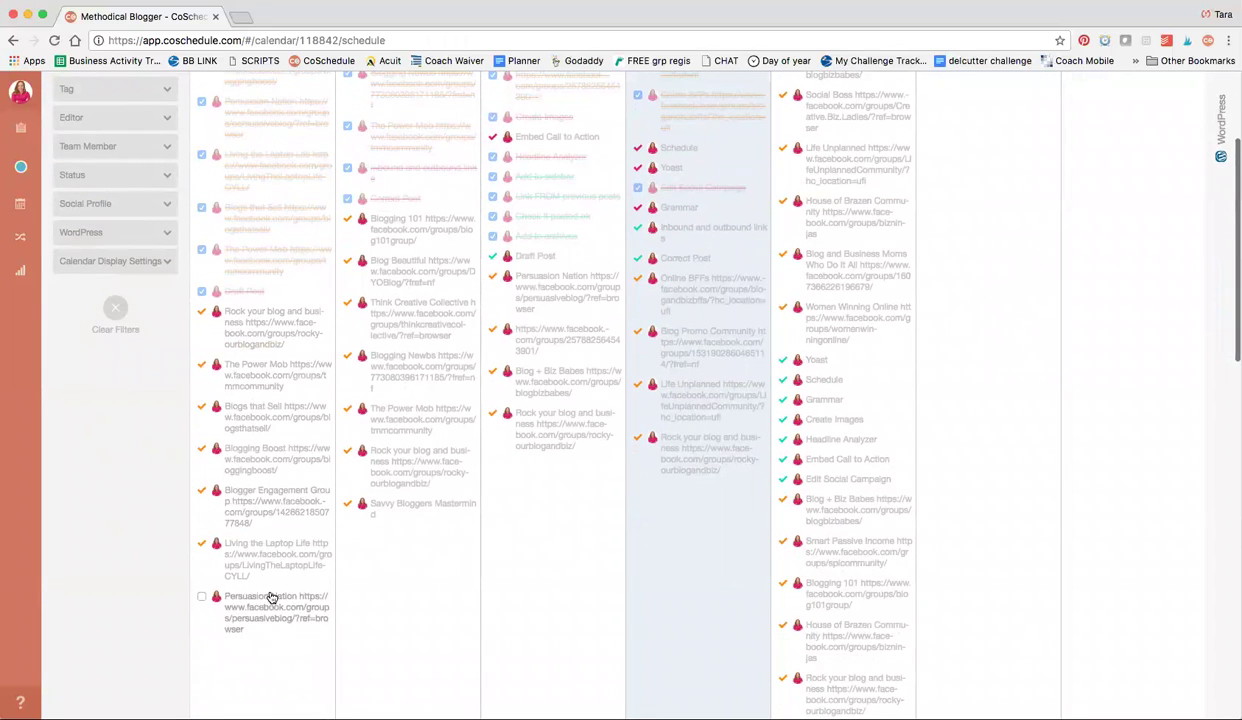
scroll(302, 330, up, 4)
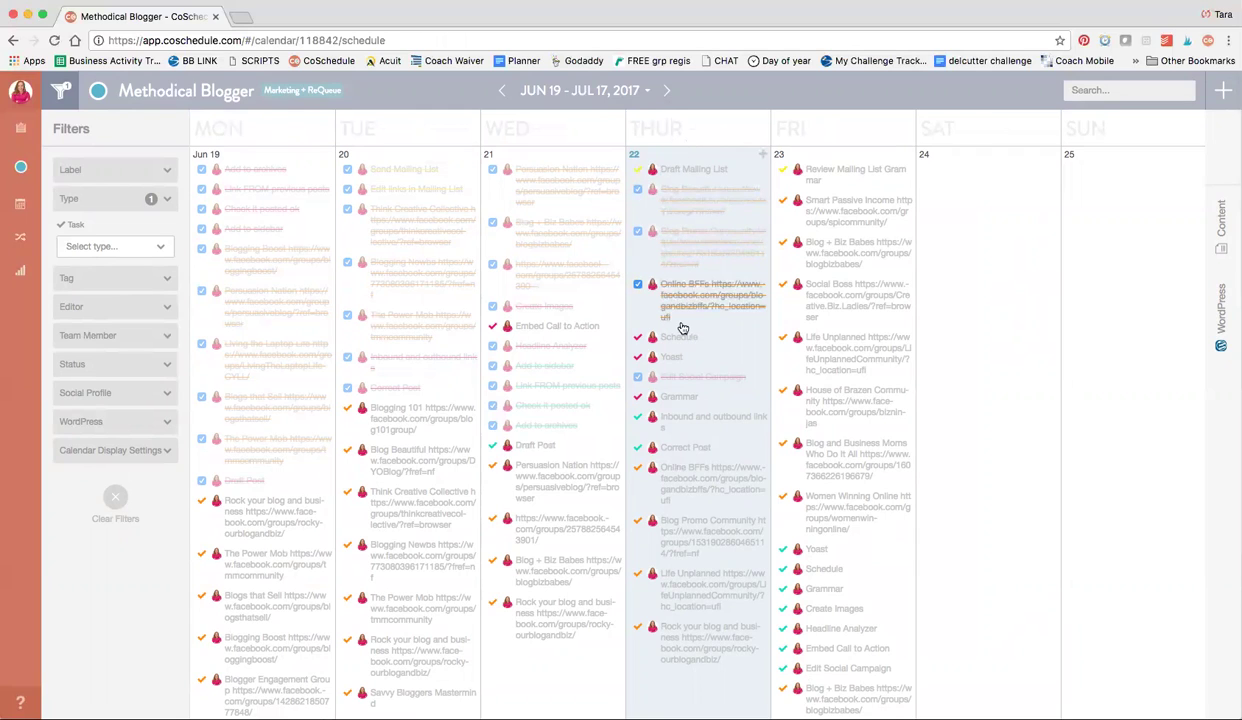
scroll(686, 499, down, 3)
scroll(686, 500, up, 3)
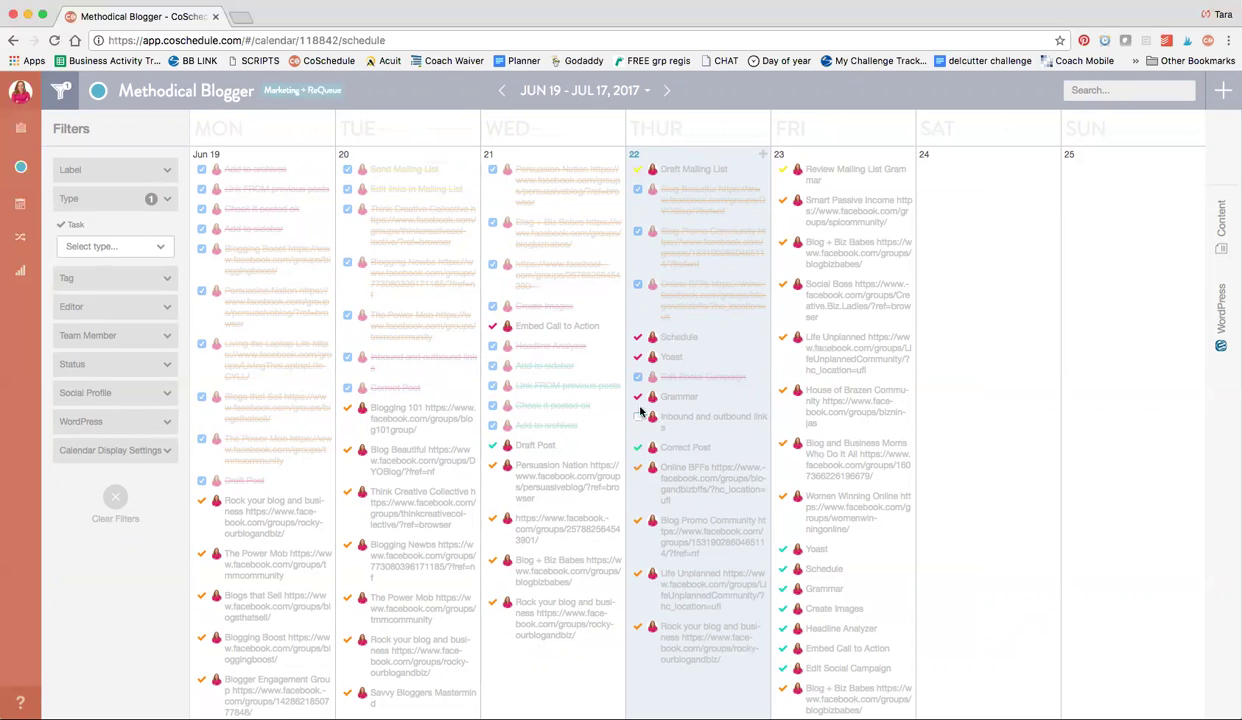
Open the editorial calendar blog post from its Schedule task on June 22 and review its task checklist and social campaign
click(673, 342)
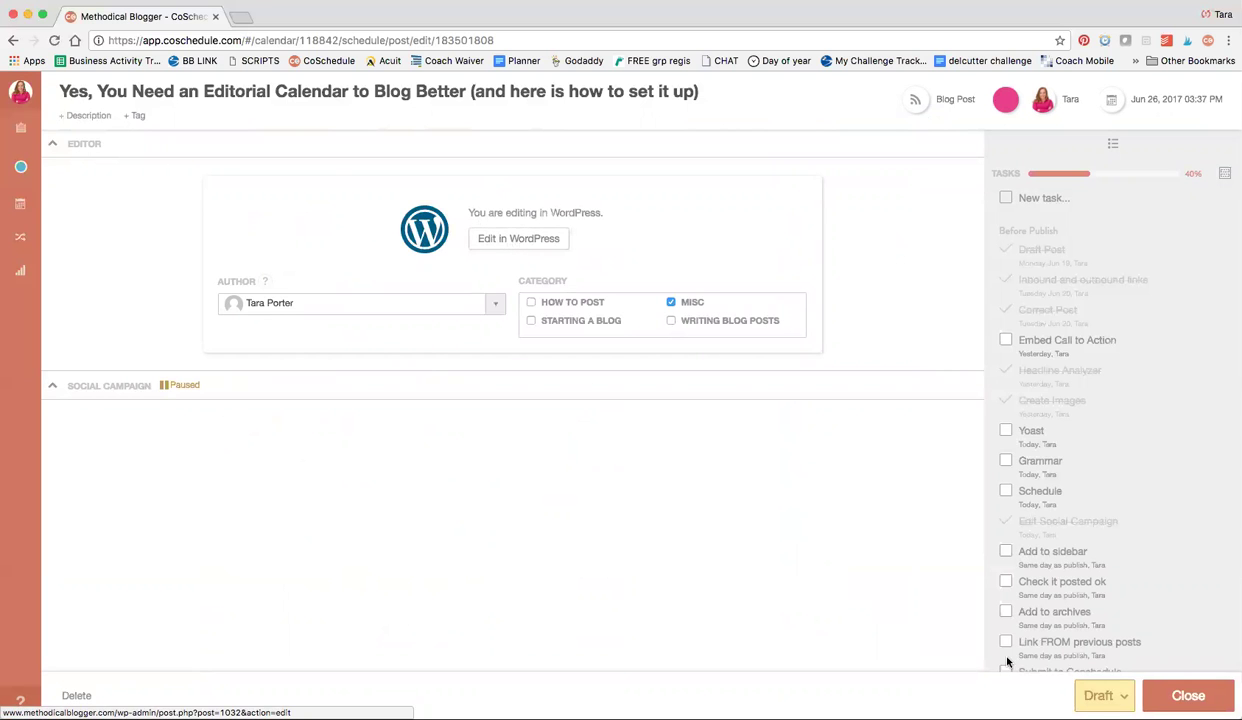
scroll(686, 565, down, 1)
scroll(686, 565, down, 5)
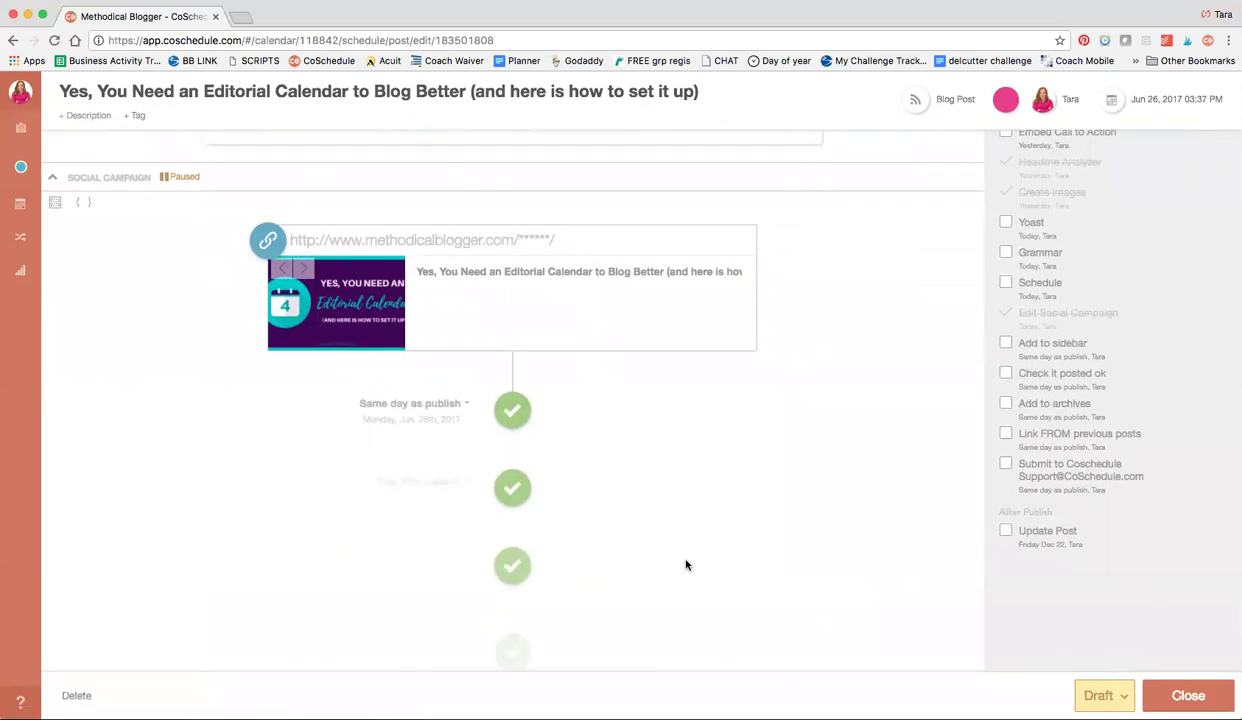
scroll(686, 565, up, 7)
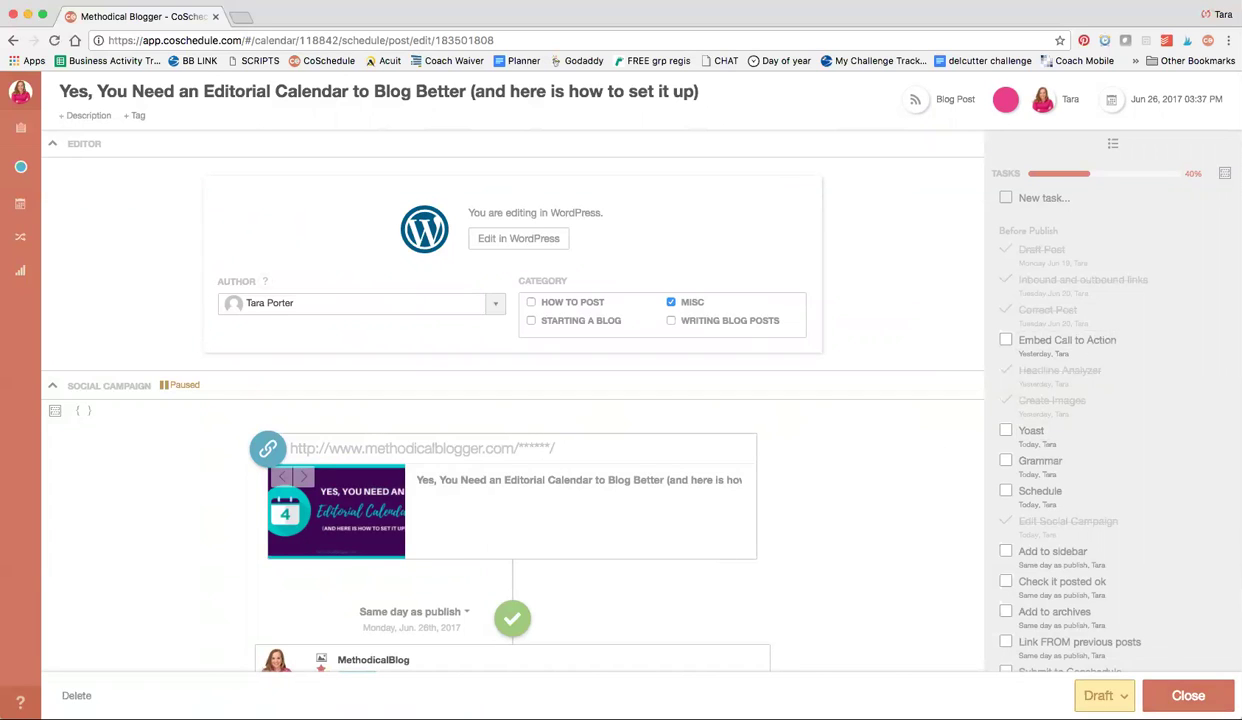
Open the Dashboard and review the upcoming items, top content, and today's and past due tasks
mouse_move(44, 104)
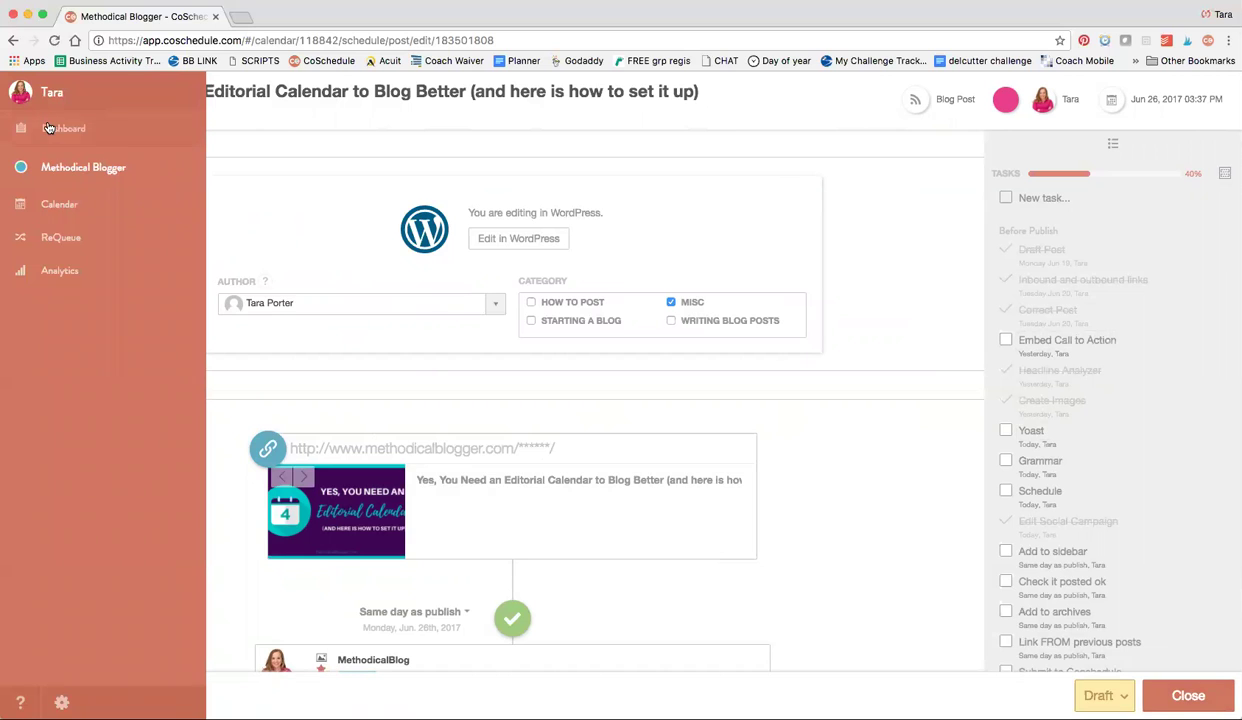
click(48, 128)
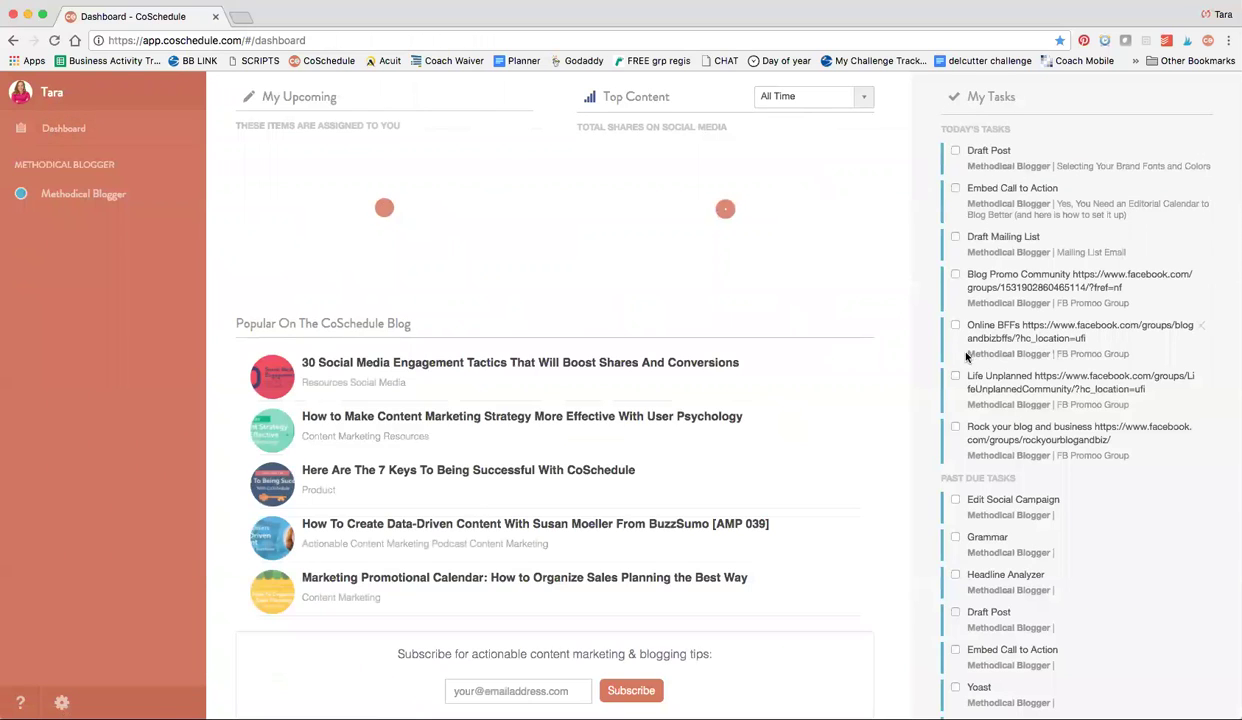
scroll(1016, 372, down, 2)
scroll(1016, 372, down, 12)
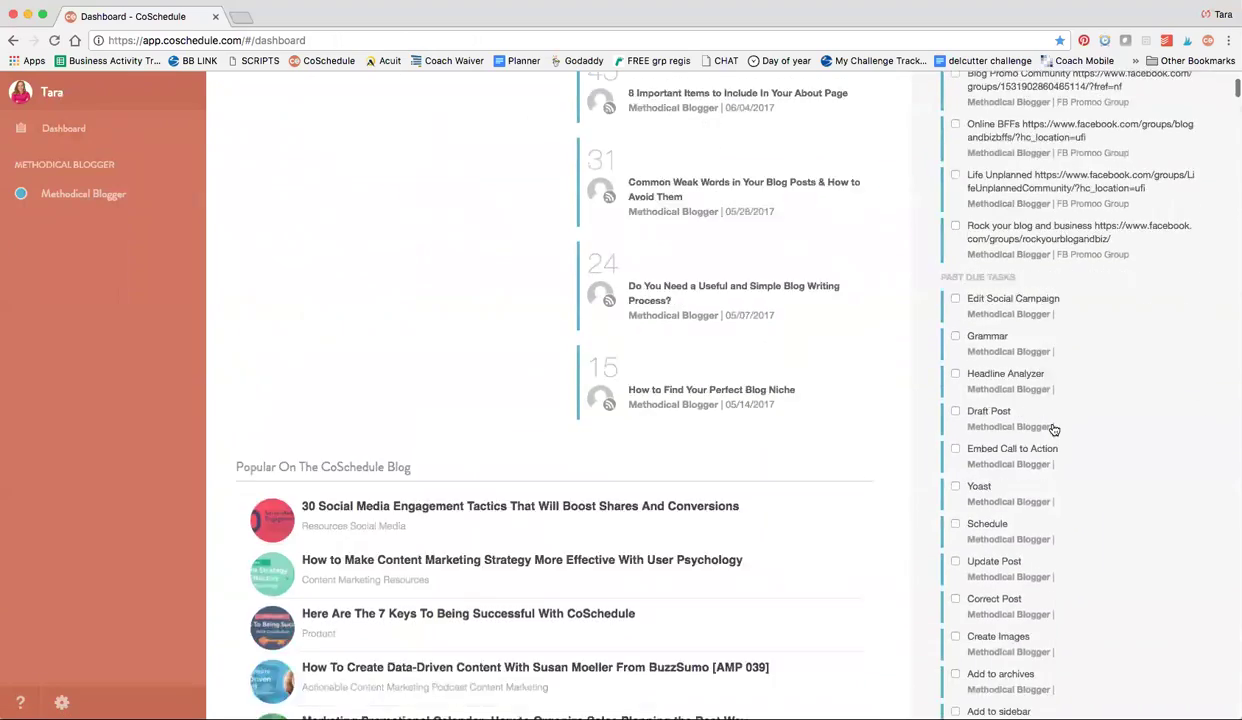
scroll(1031, 468, up, 15)
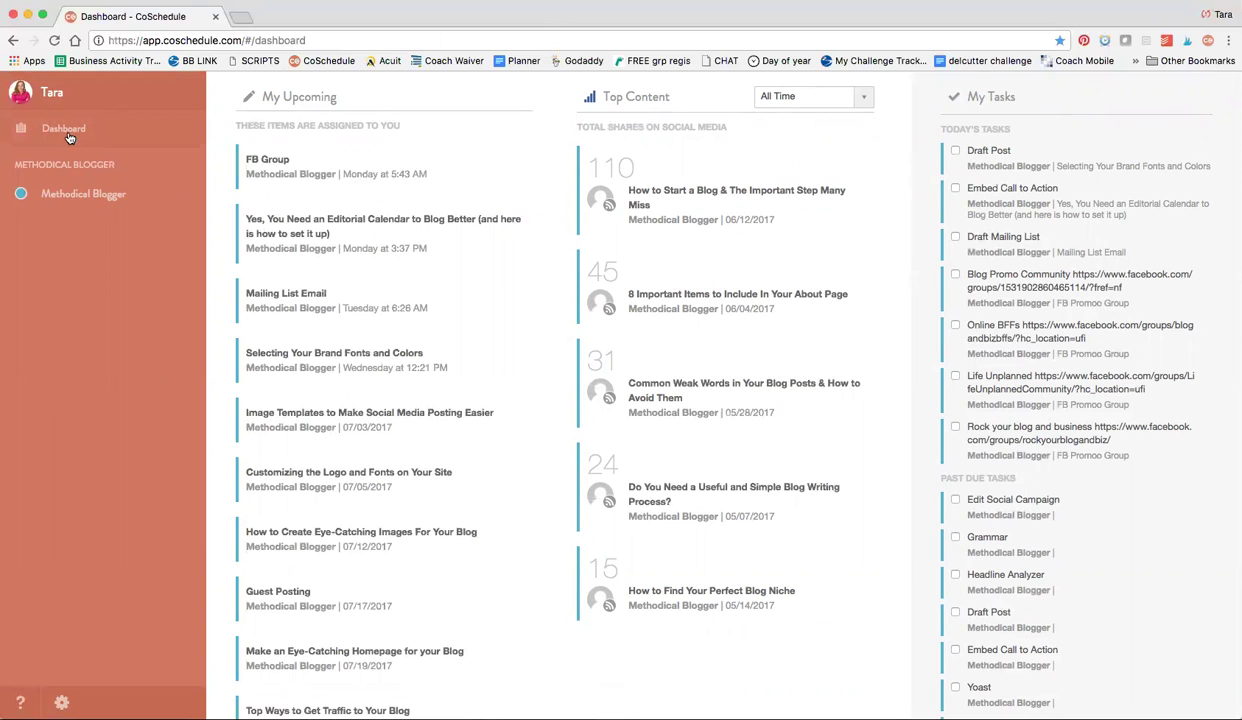
Return to the Methodical Blogger calendar and delete the FB Promoo Group campaign from June 19
click(68, 199)
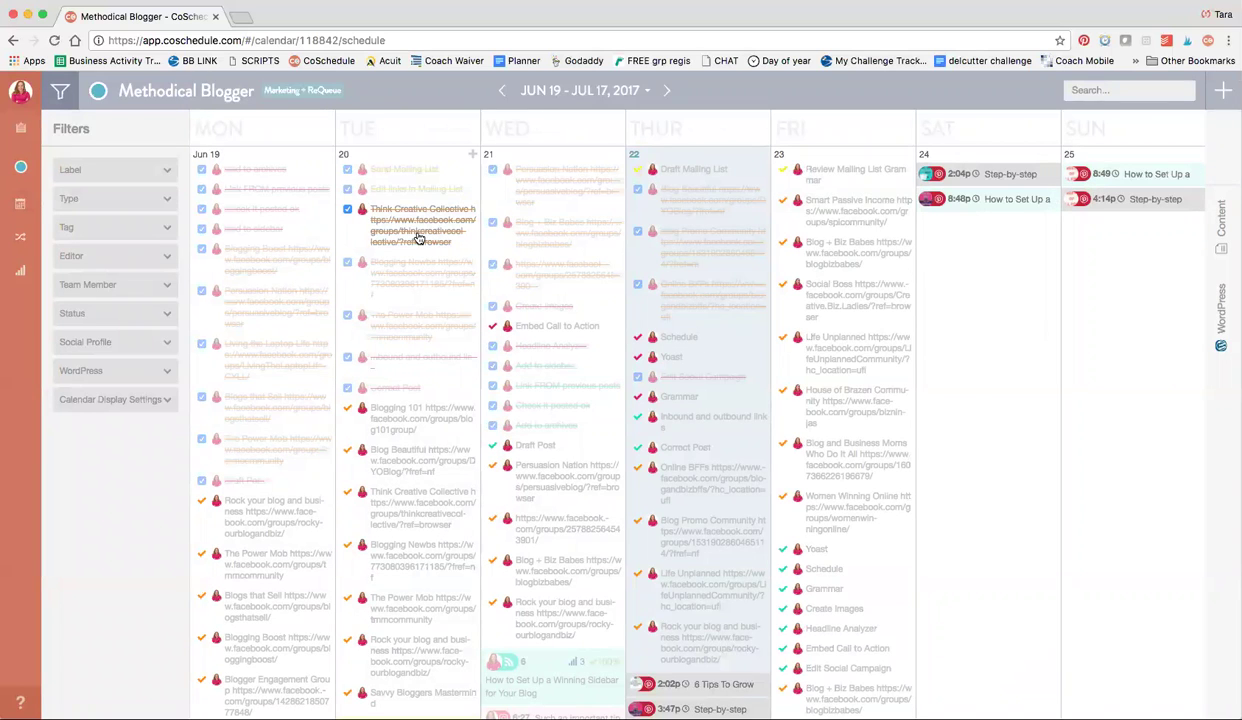
scroll(446, 452, down, 5)
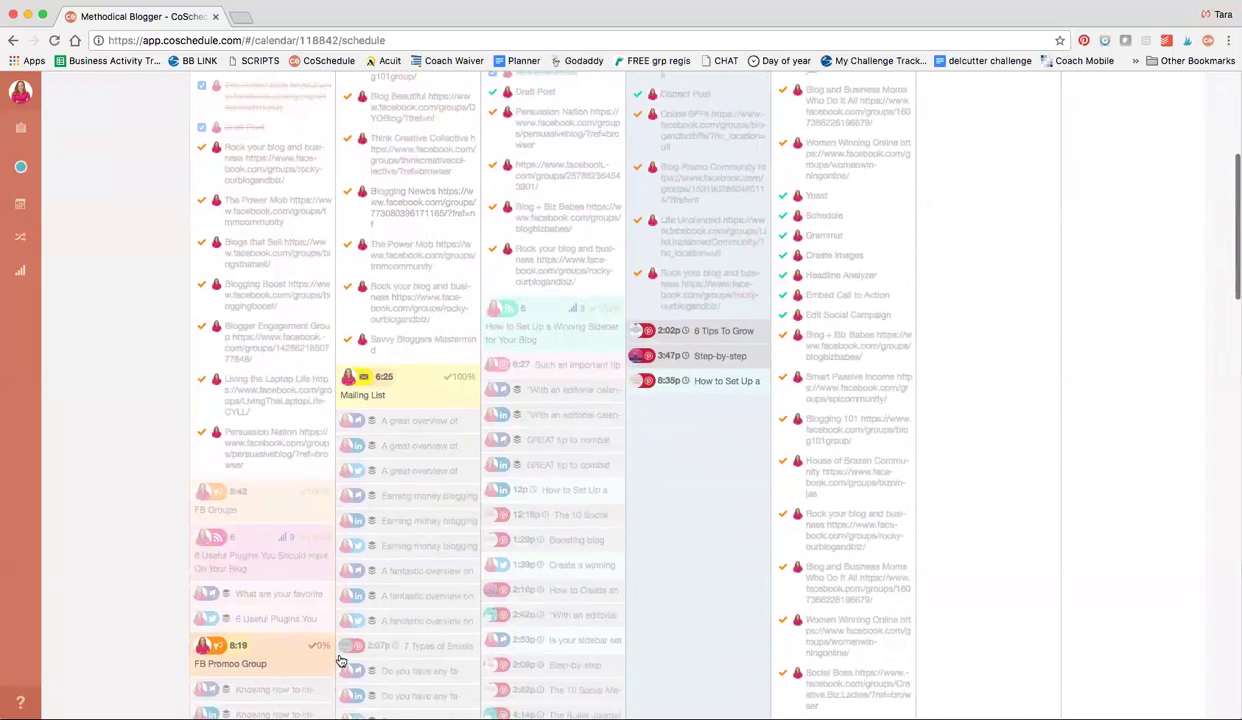
click(290, 672)
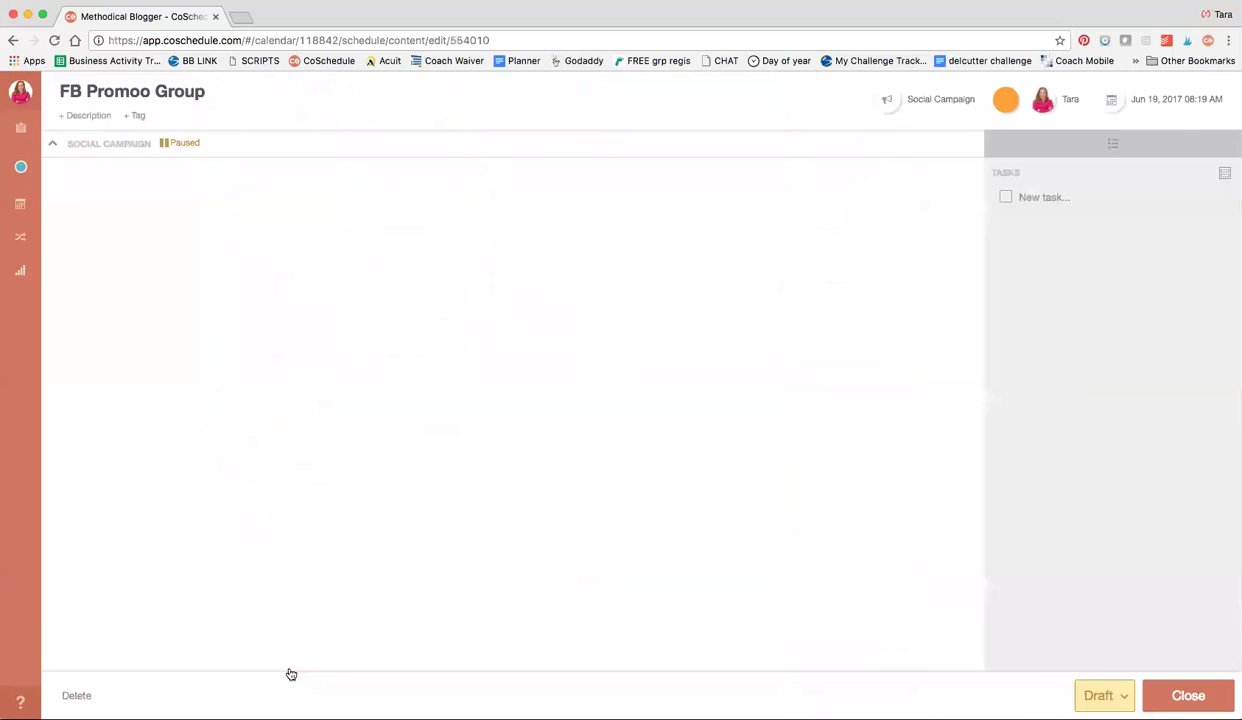
click(72, 697)
click(790, 239)
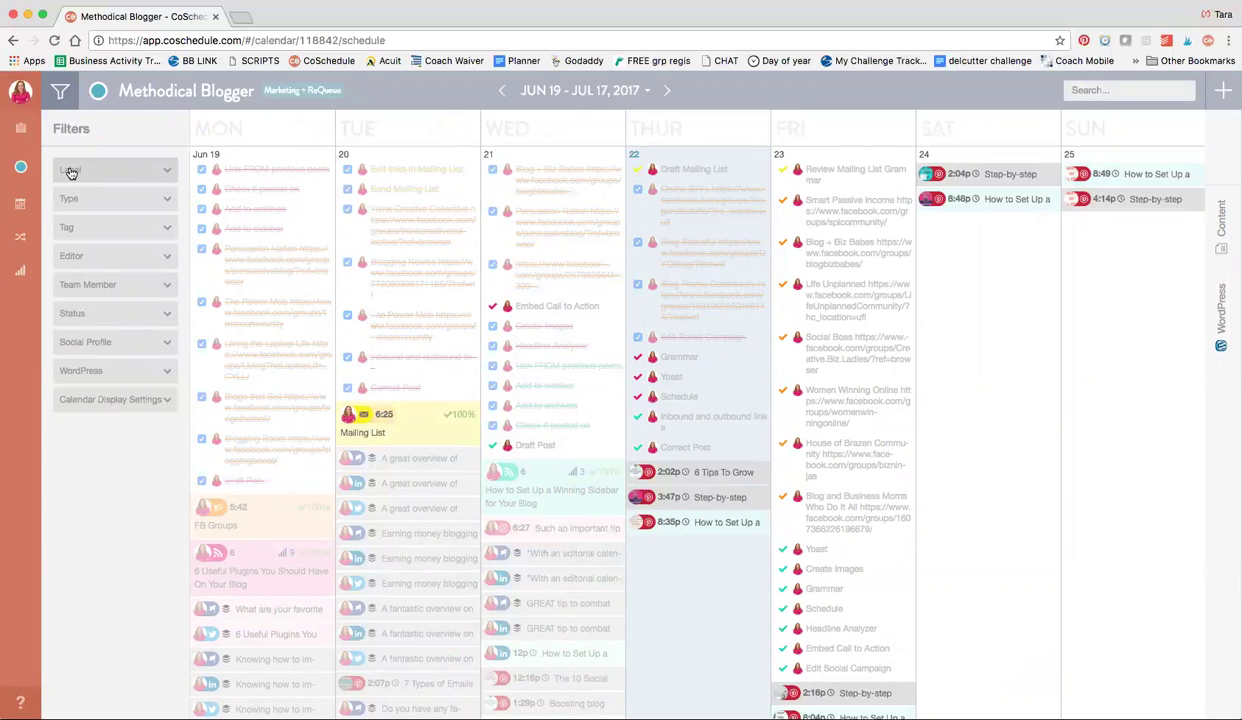
Filter the Methodical Blogger calendar to items with the pink label
click(71, 173)
click(79, 194)
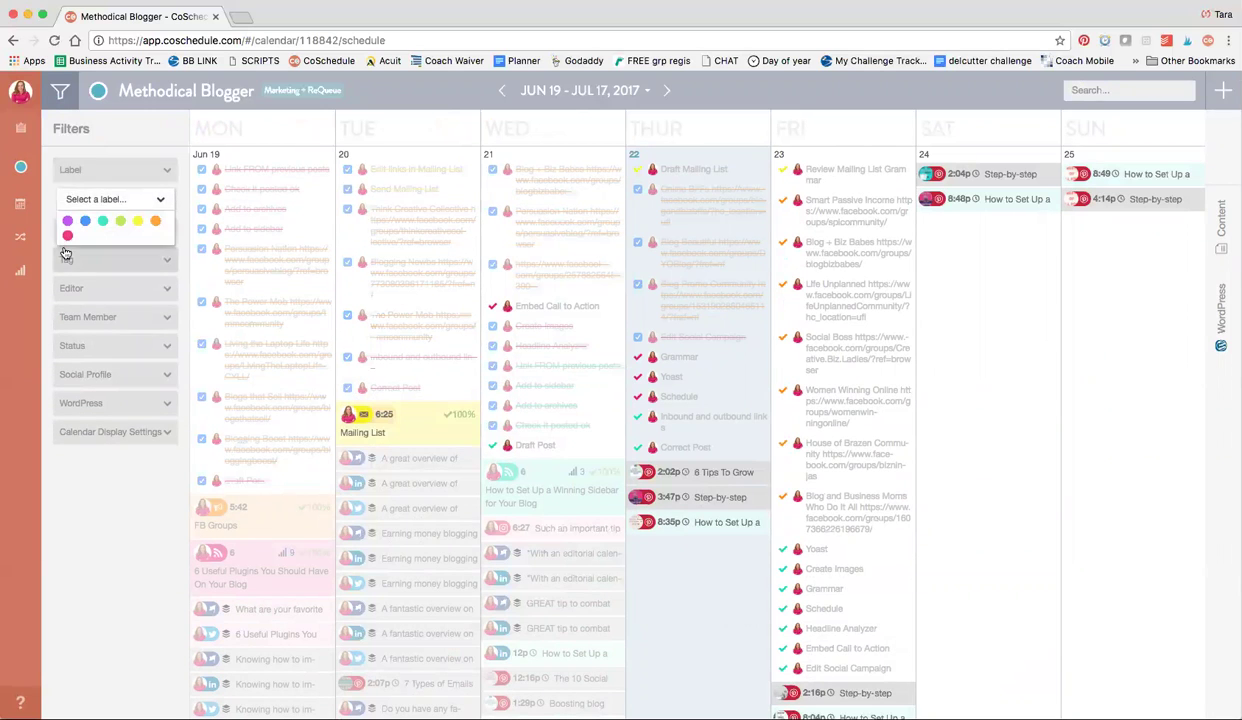
click(68, 238)
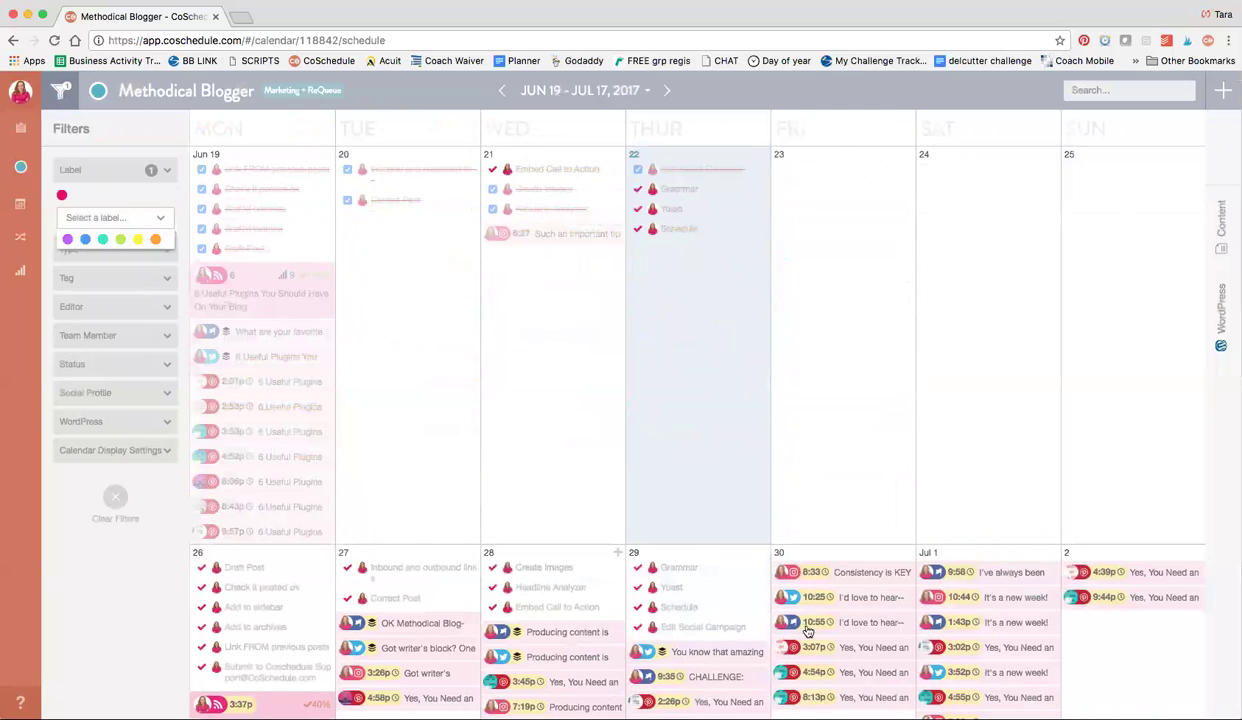
click(121, 621)
Limit the calendar's type filter to Task and Blog Post
click(100, 251)
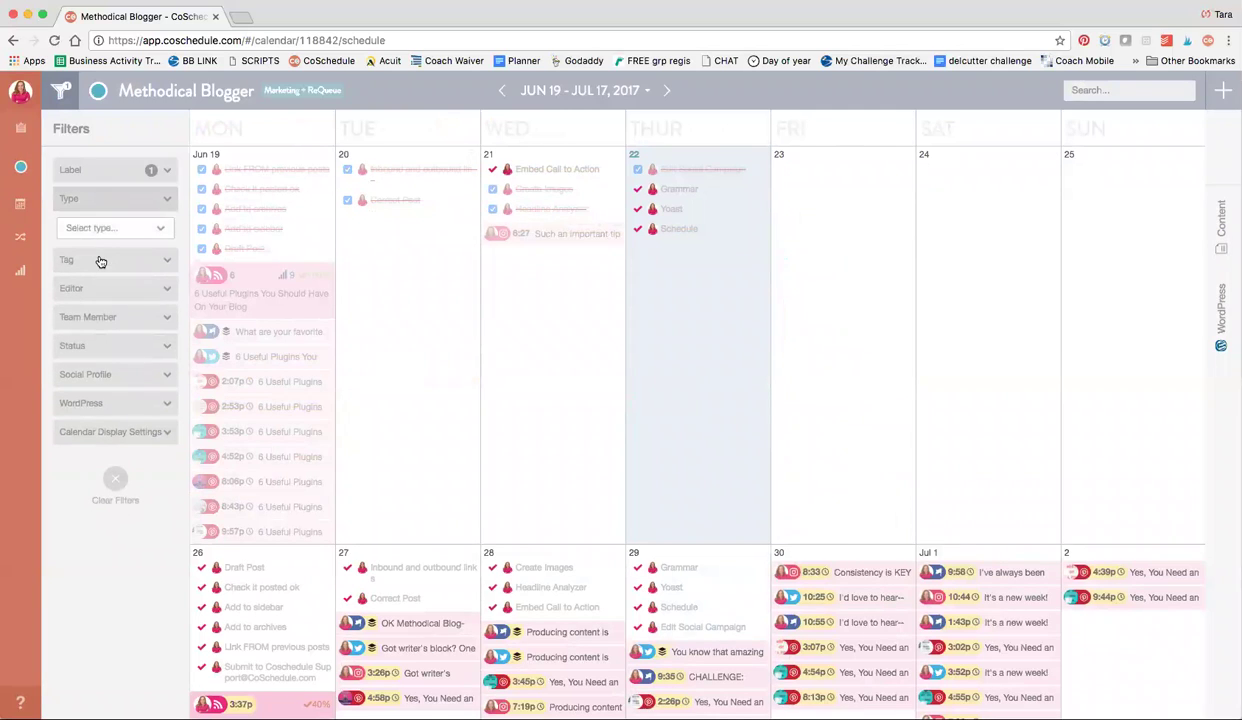
click(91, 230)
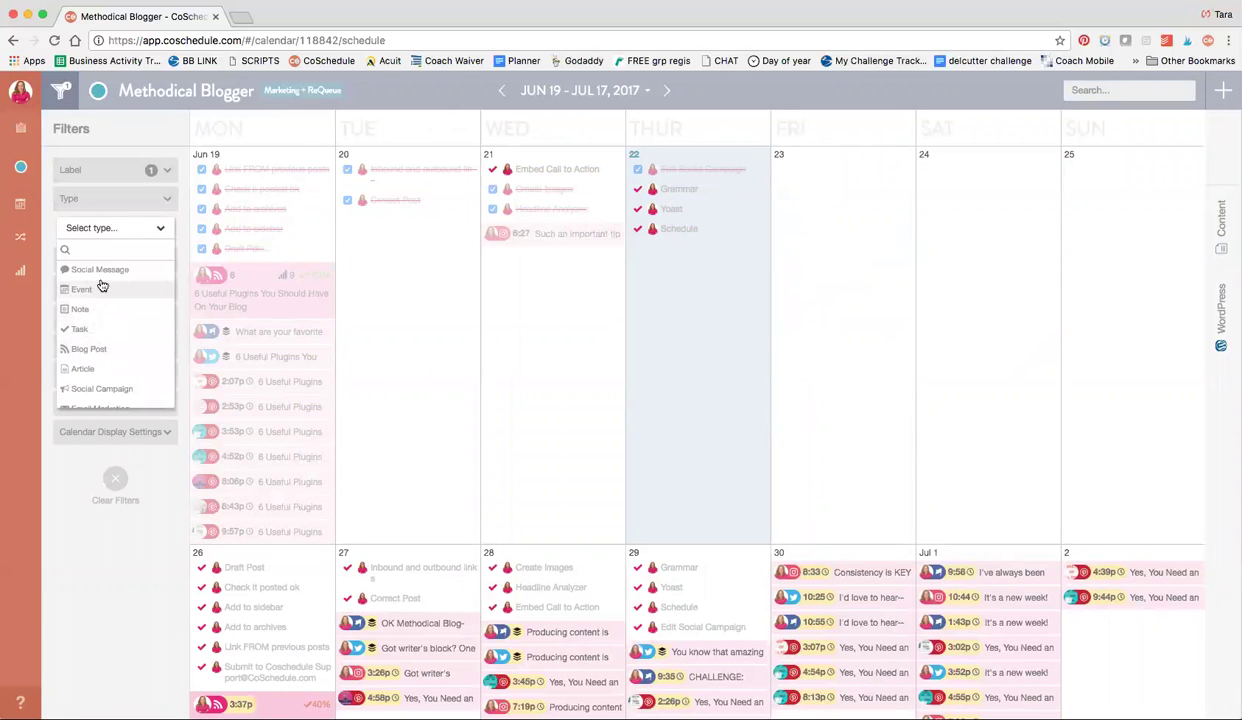
click(80, 330)
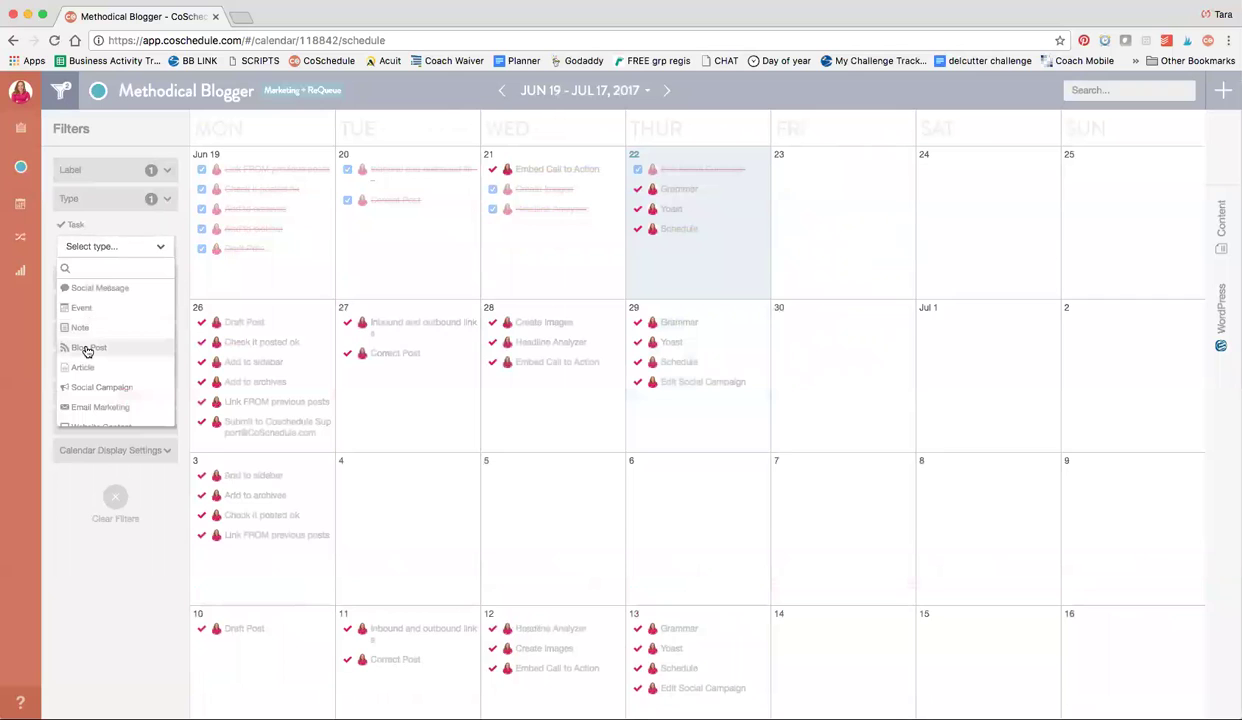
click(85, 348)
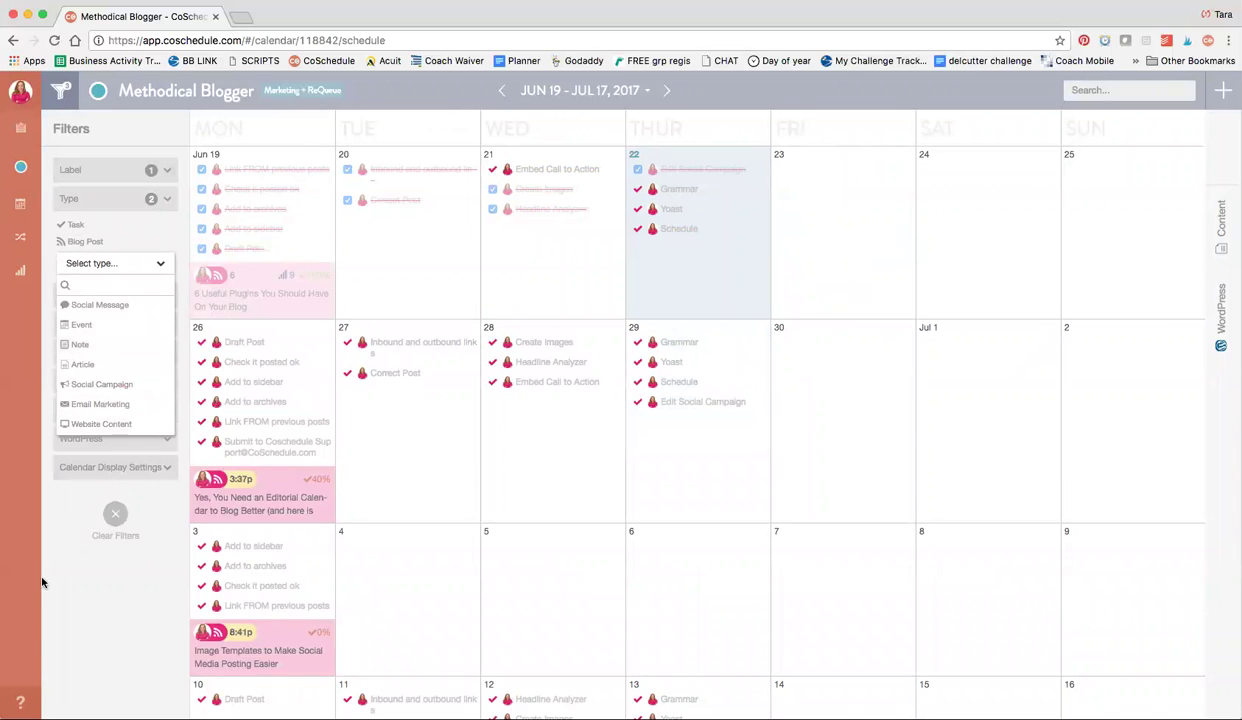
click(76, 565)
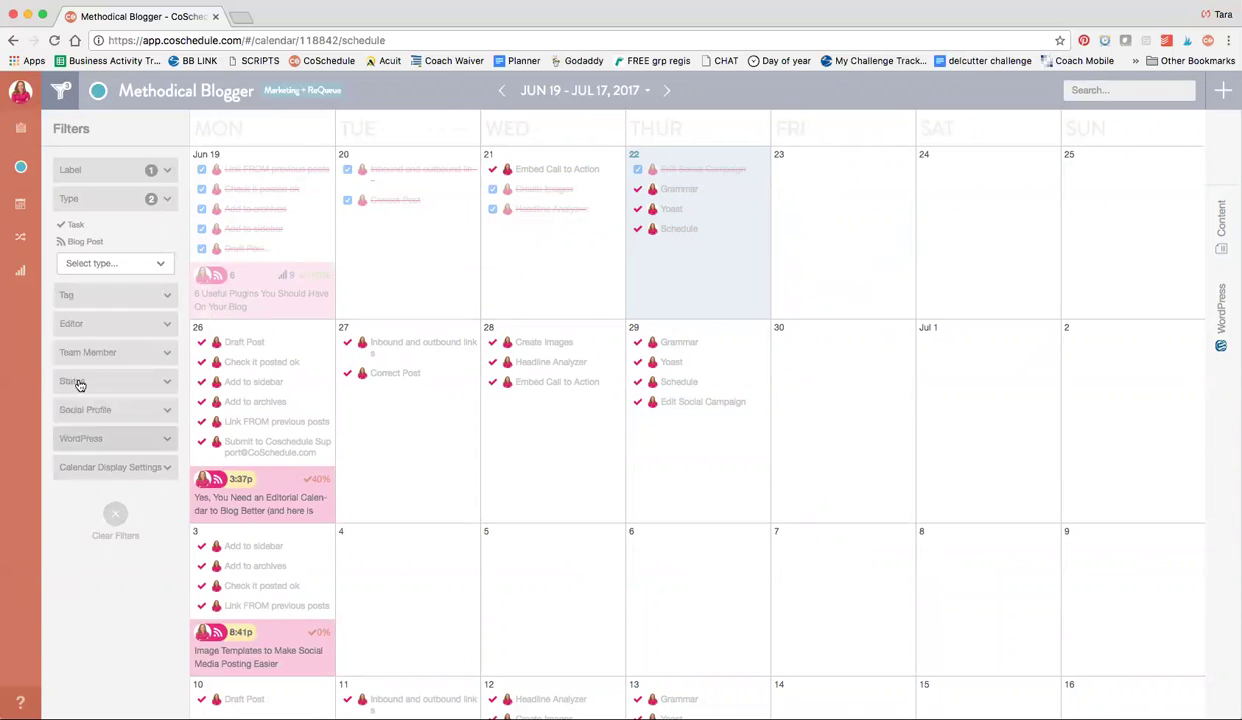
Add the Methodical Blogger Pinterest account as a social profile filter and expand the label filter again
click(80, 295)
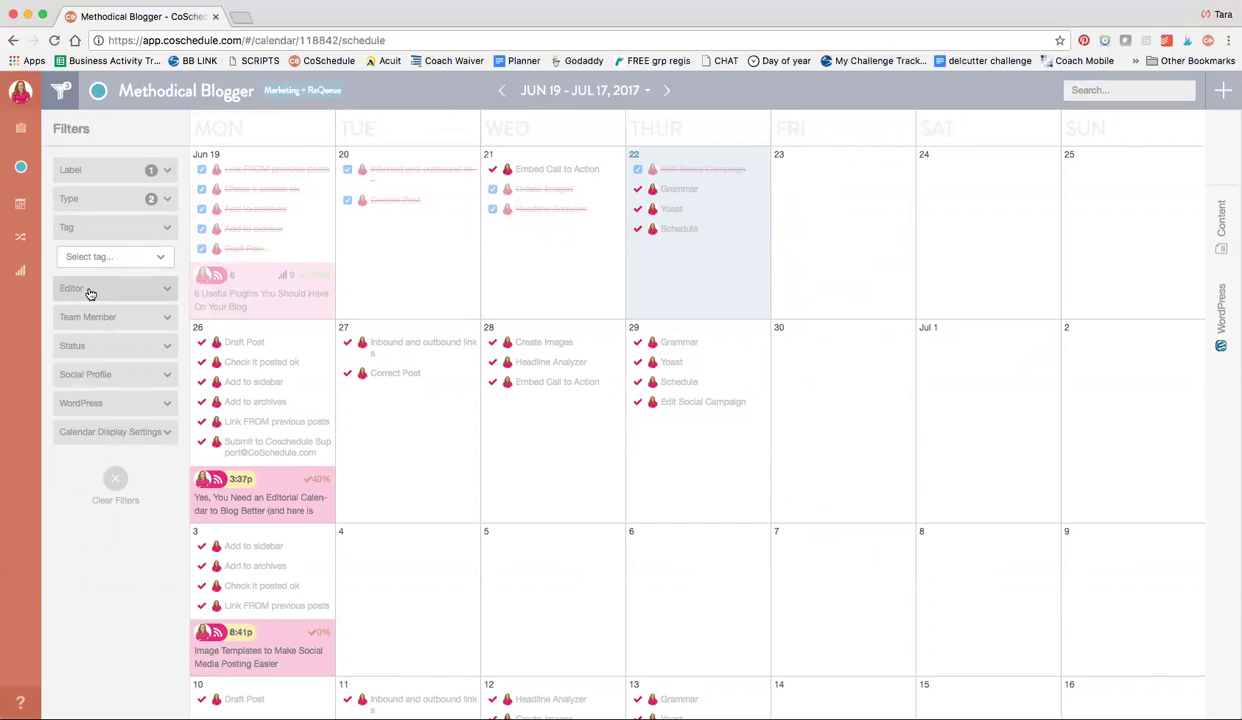
click(90, 384)
click(91, 375)
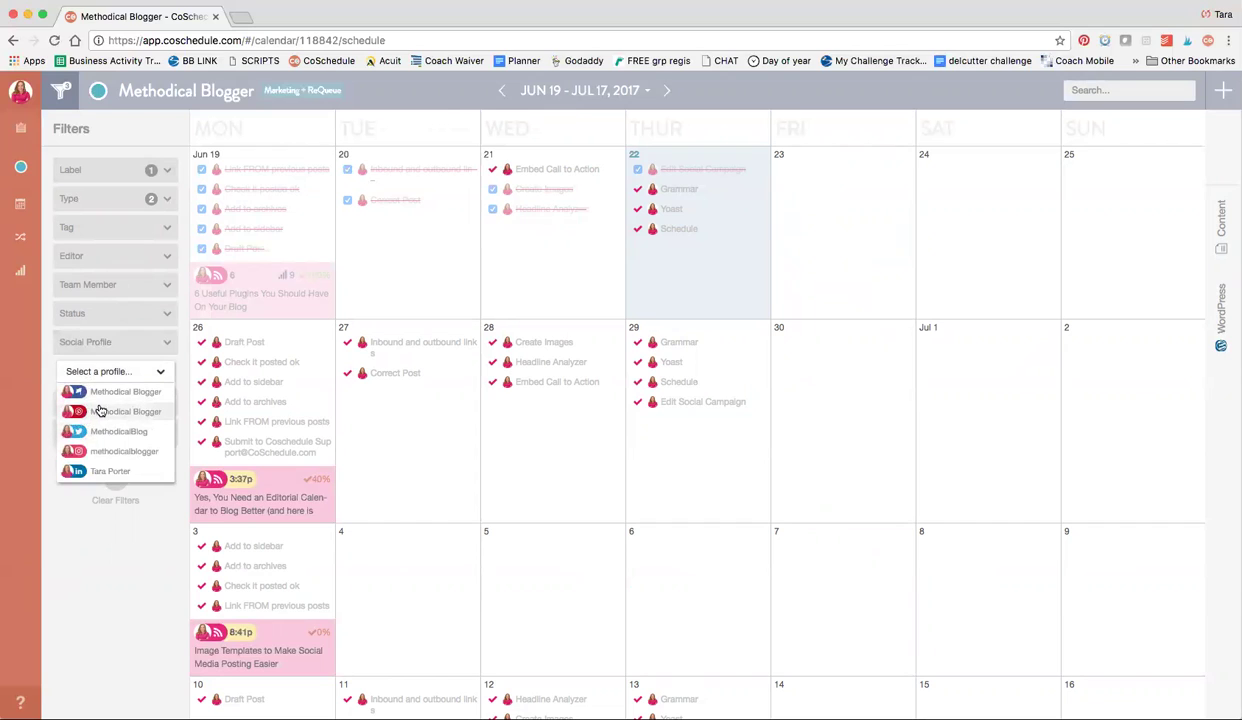
click(100, 411)
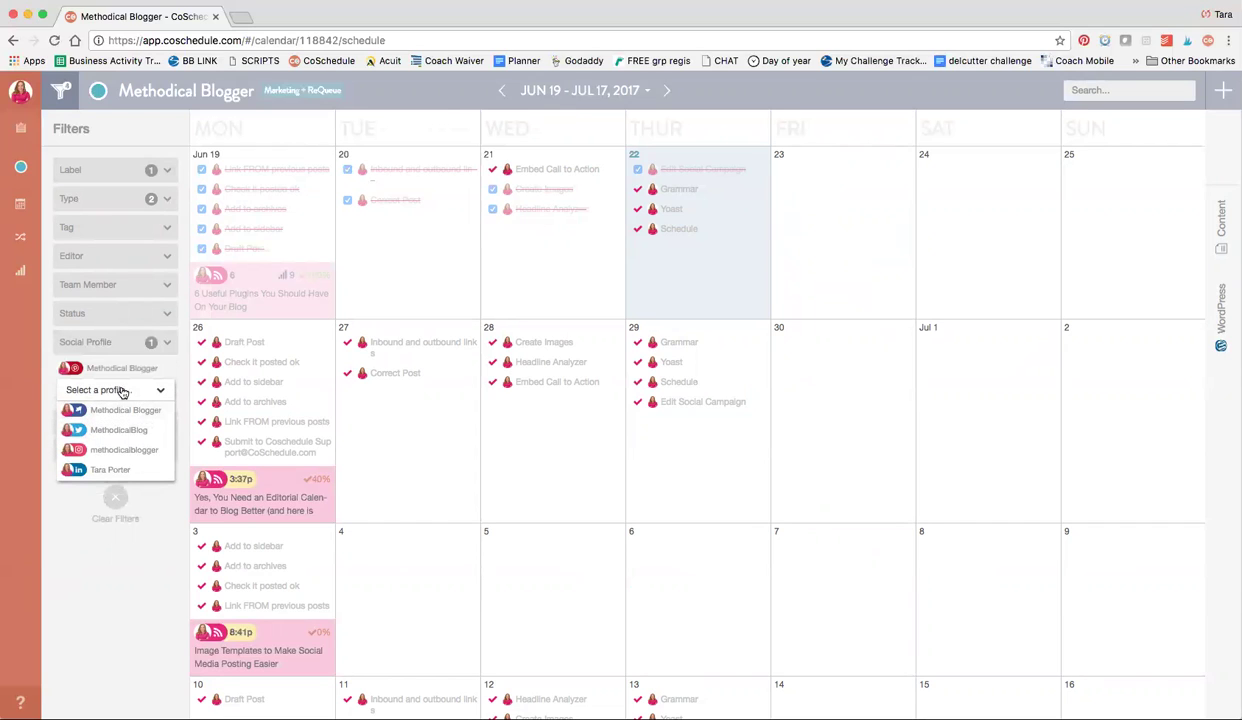
click(160, 199)
click(131, 175)
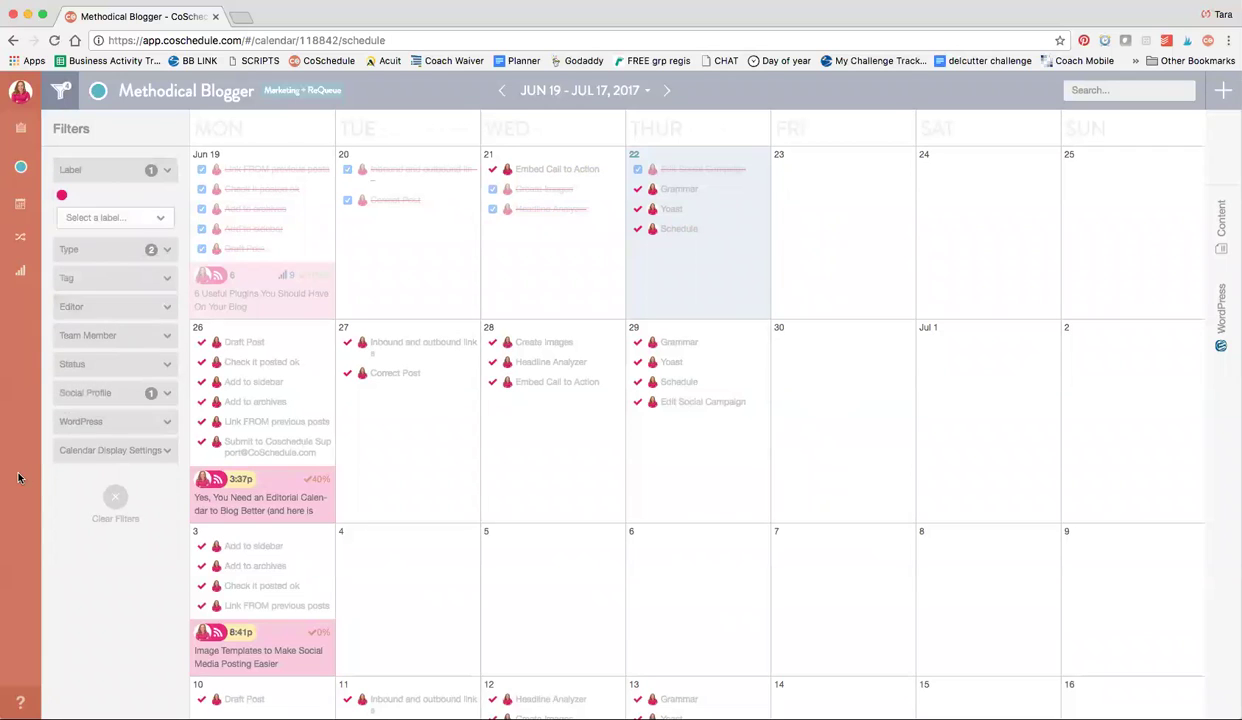
mouse_move(18, 478)
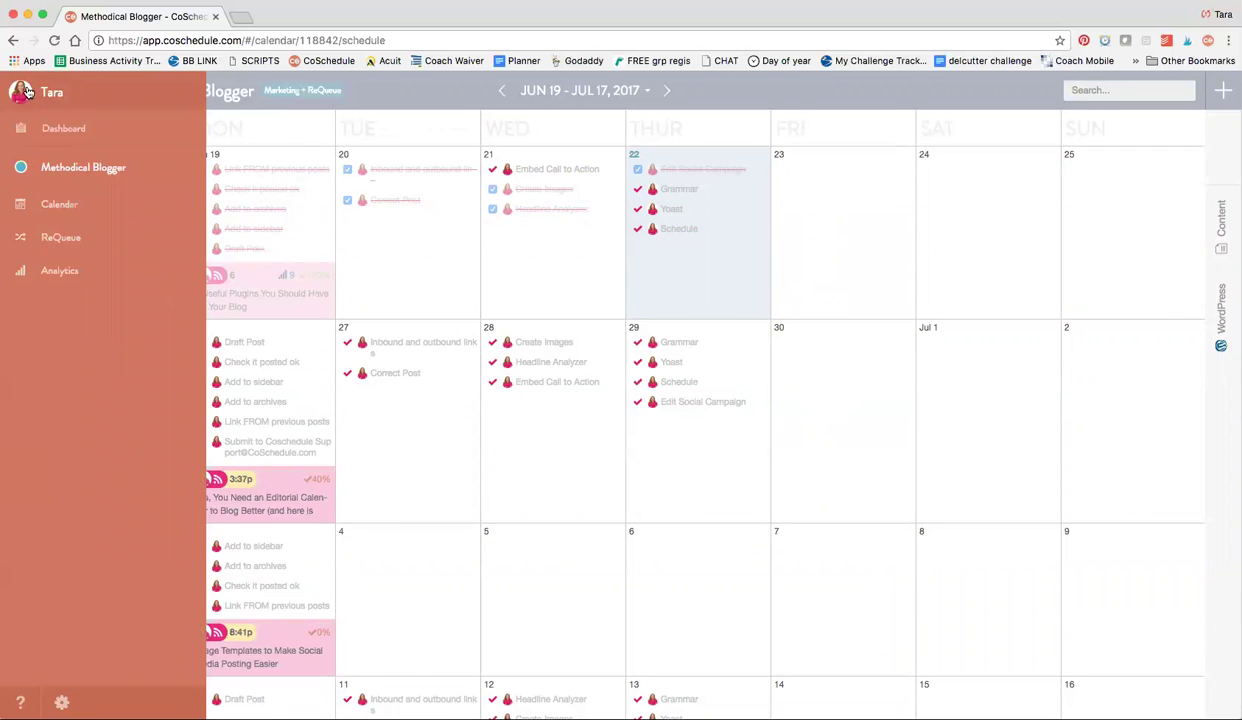
Open pinterest.com in a new tab and open the article behind the "How To Start A Successful Blog In 2017" pin
click(242, 19)
text(pinterest.com)
key(Return)
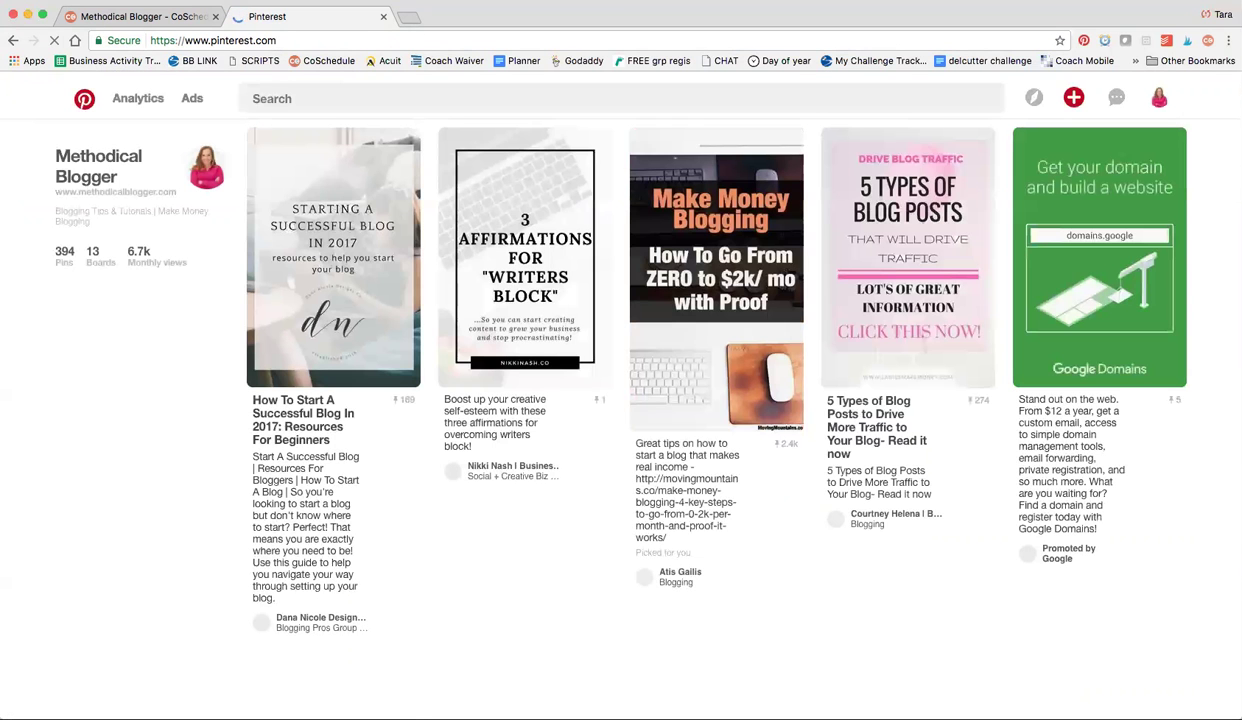
click(303, 259)
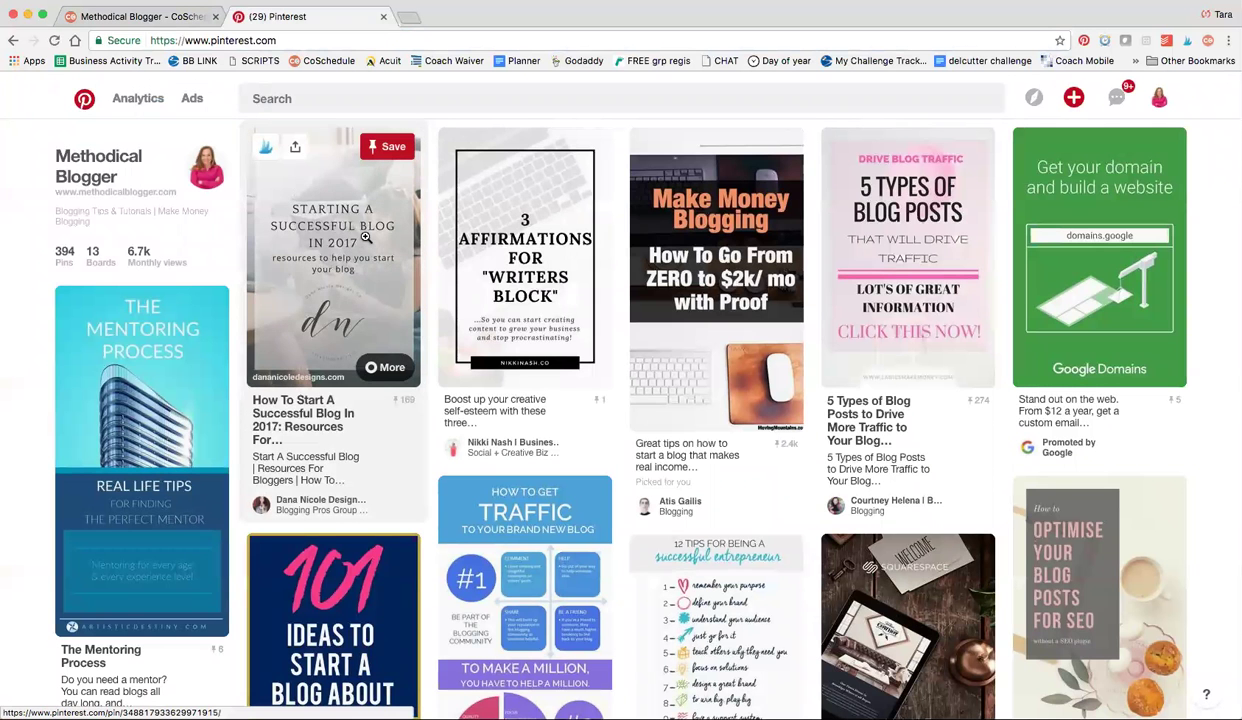
click(347, 258)
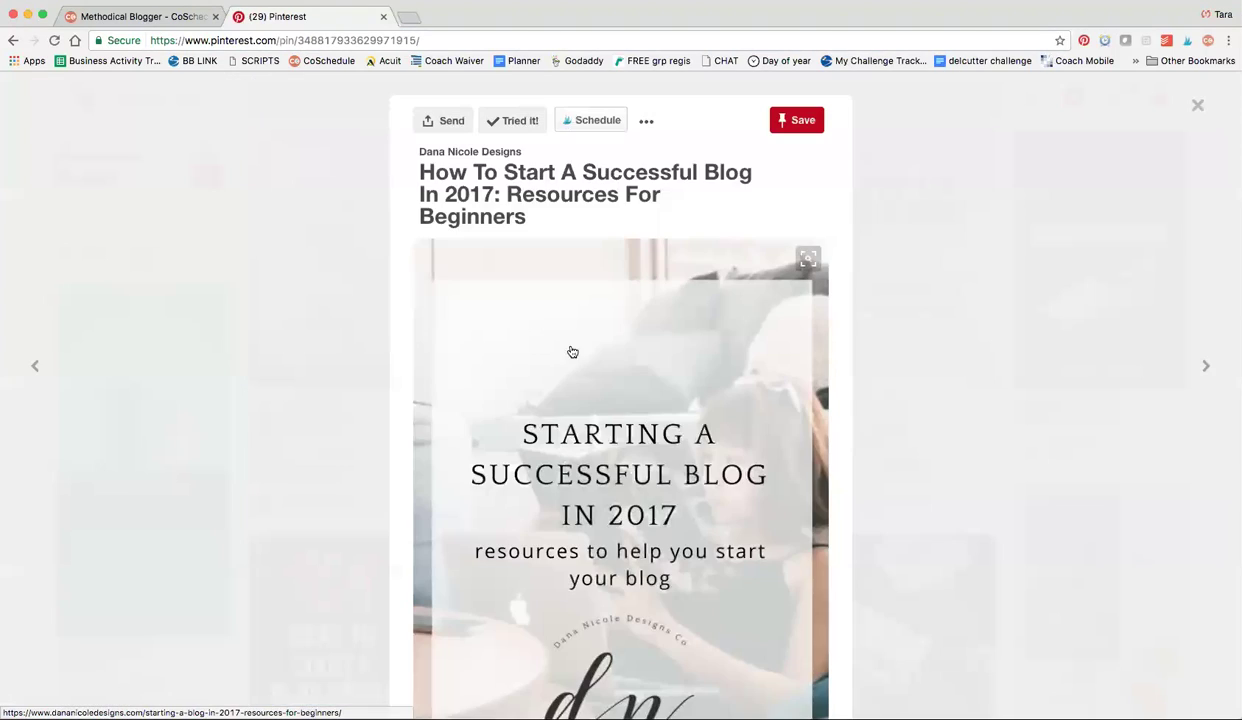
click(597, 448)
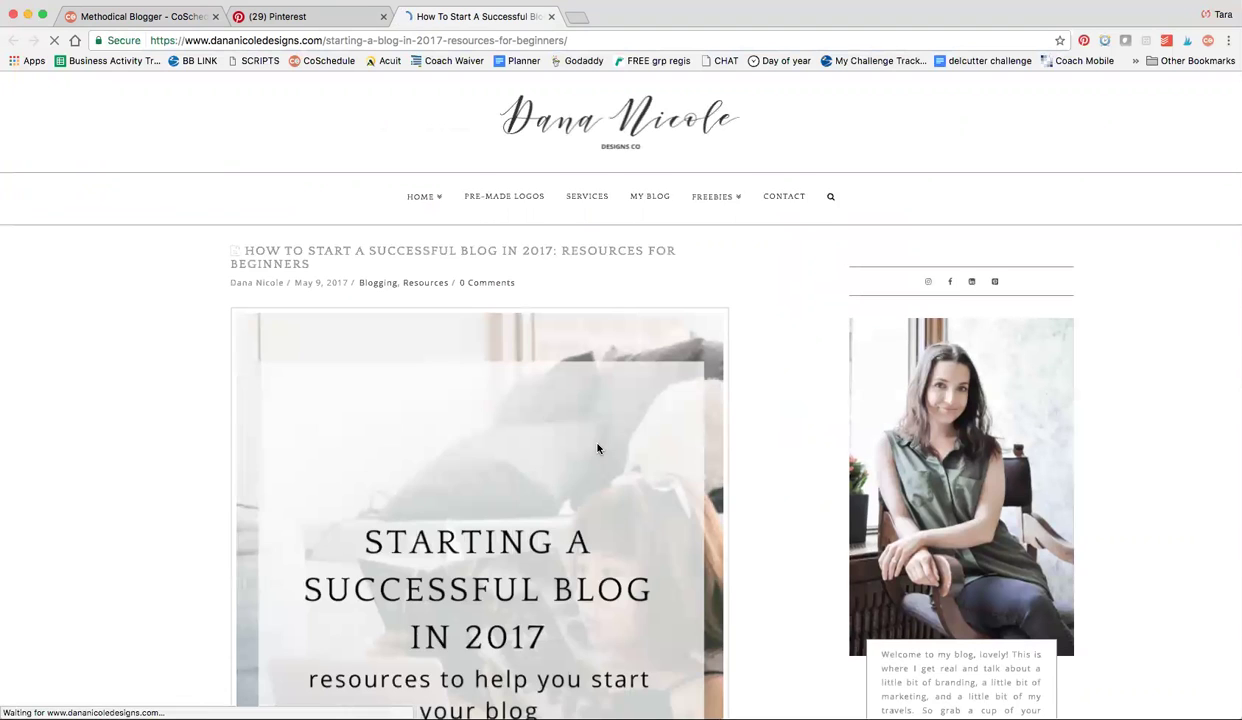
Start a CoSchedule message from the article page, choosing the Facebook, LinkedIn and Twitter profiles
click(1207, 44)
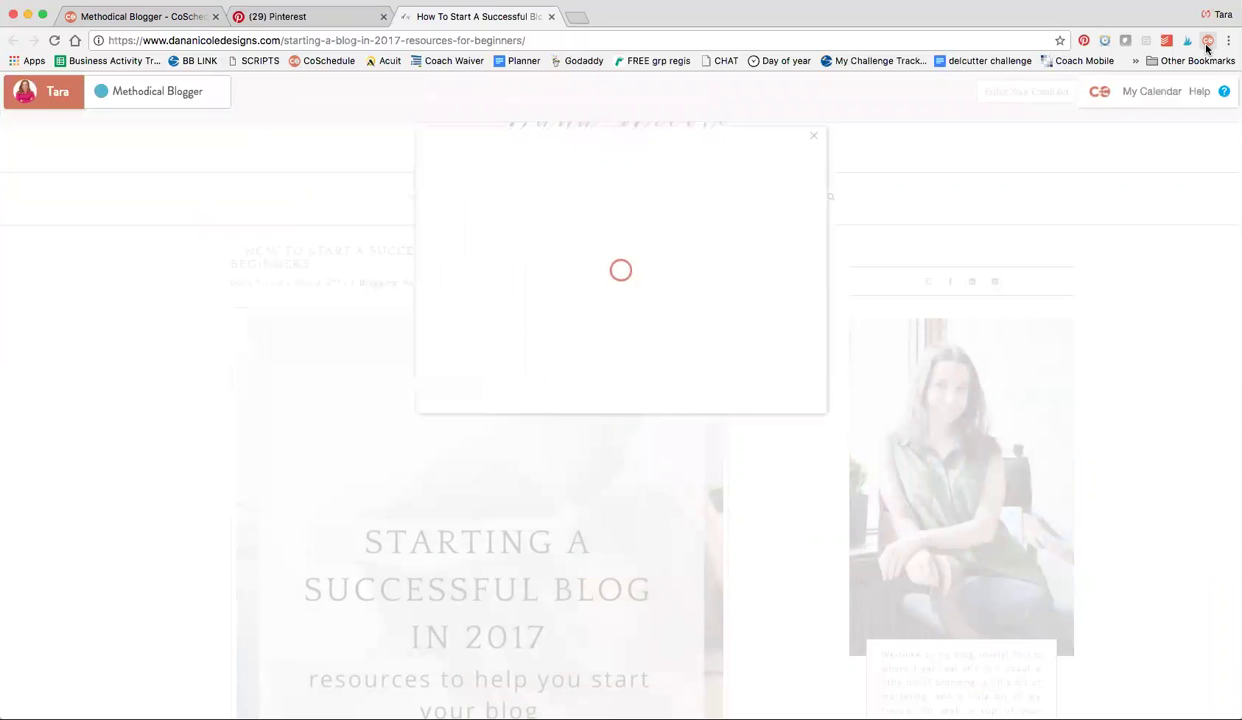
click(510, 157)
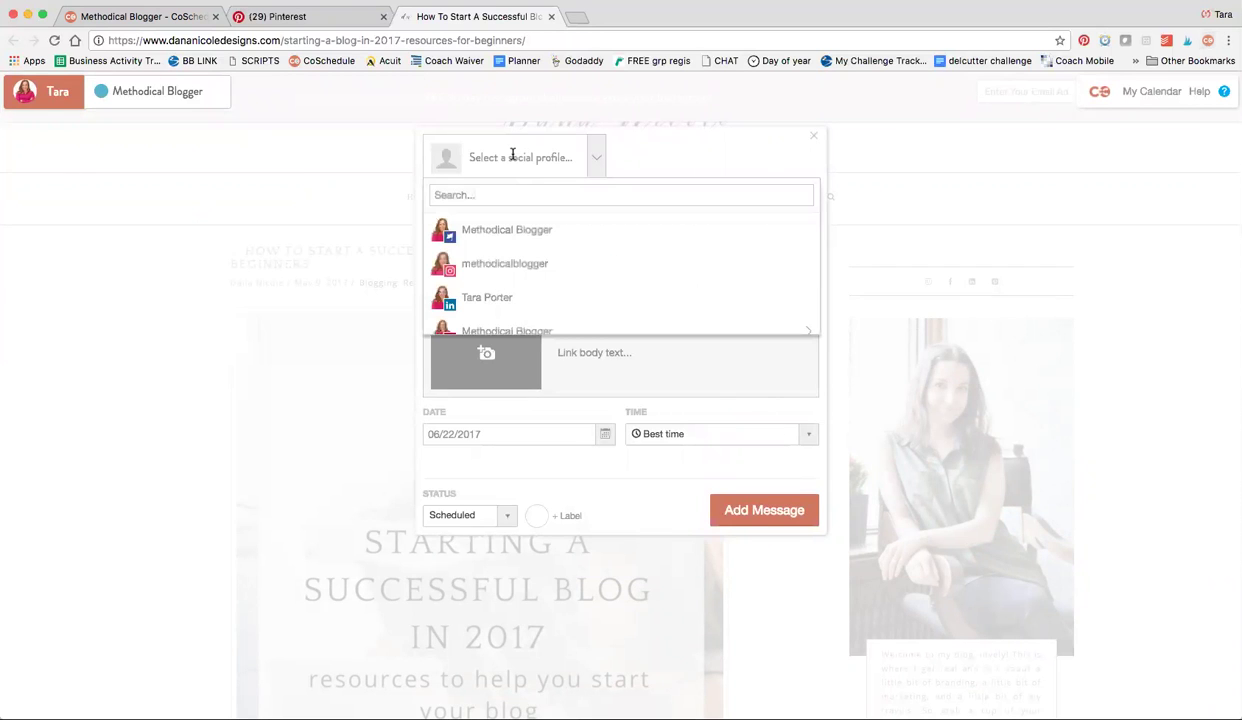
click(485, 233)
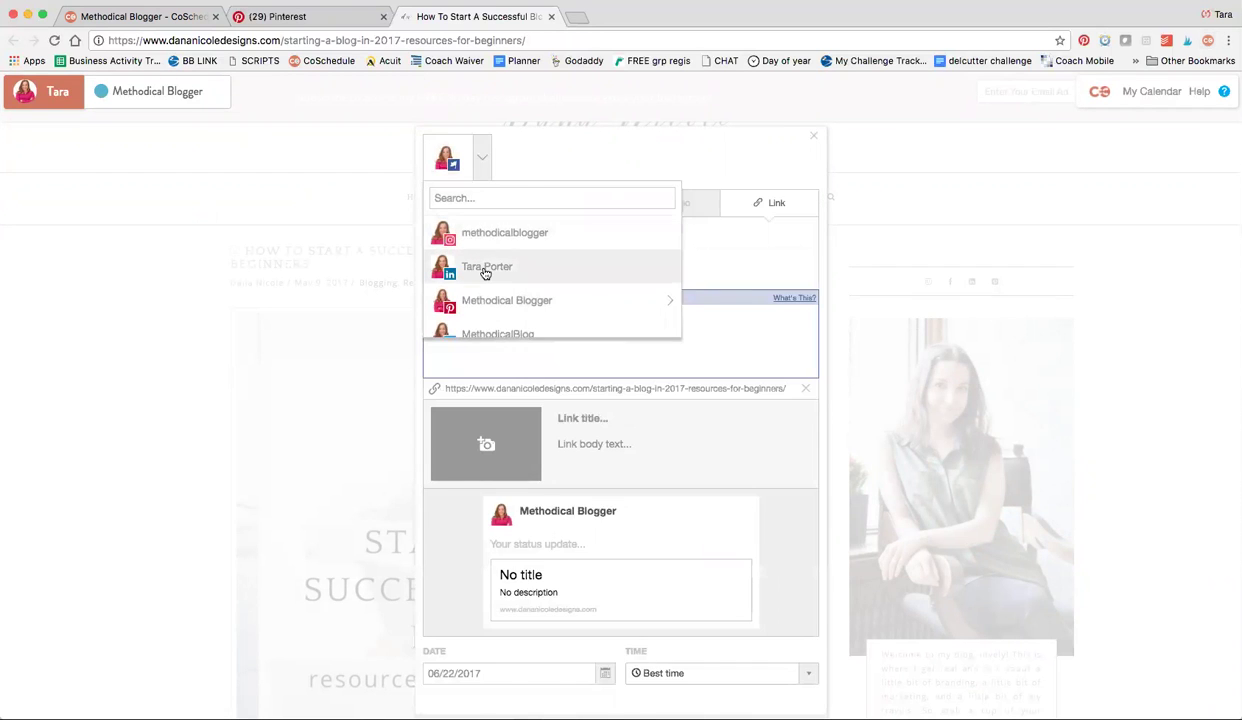
click(480, 265)
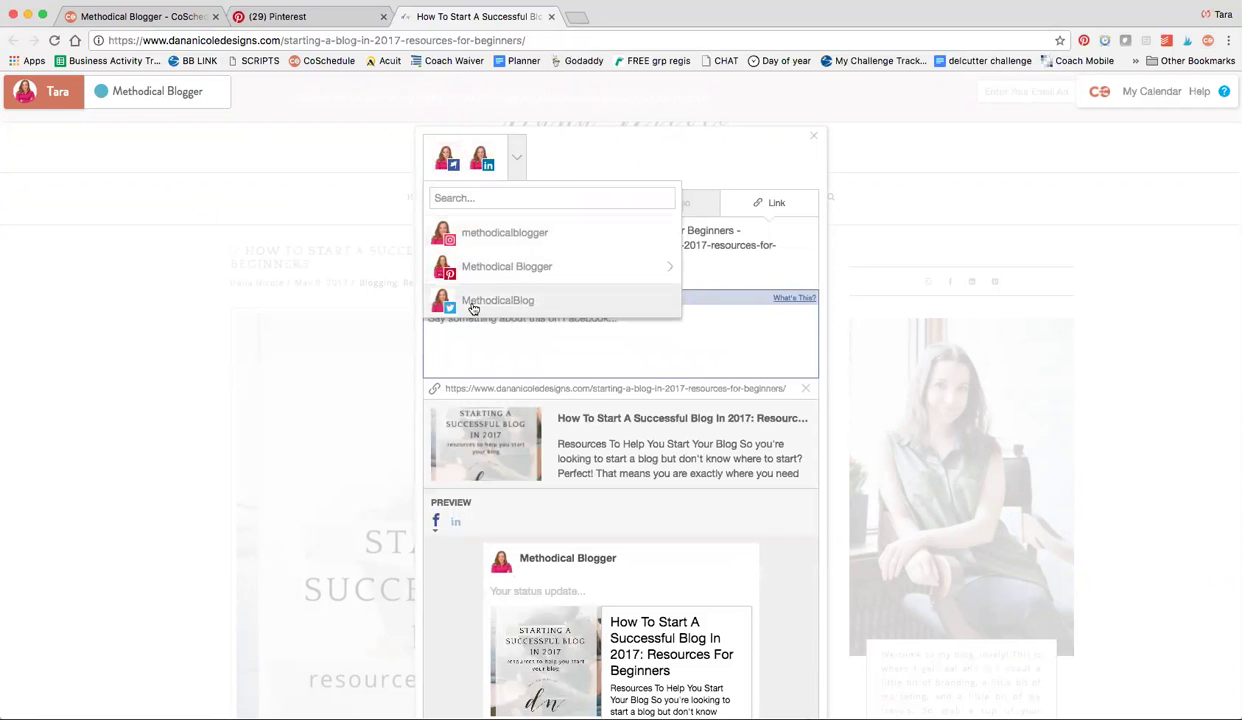
click(478, 302)
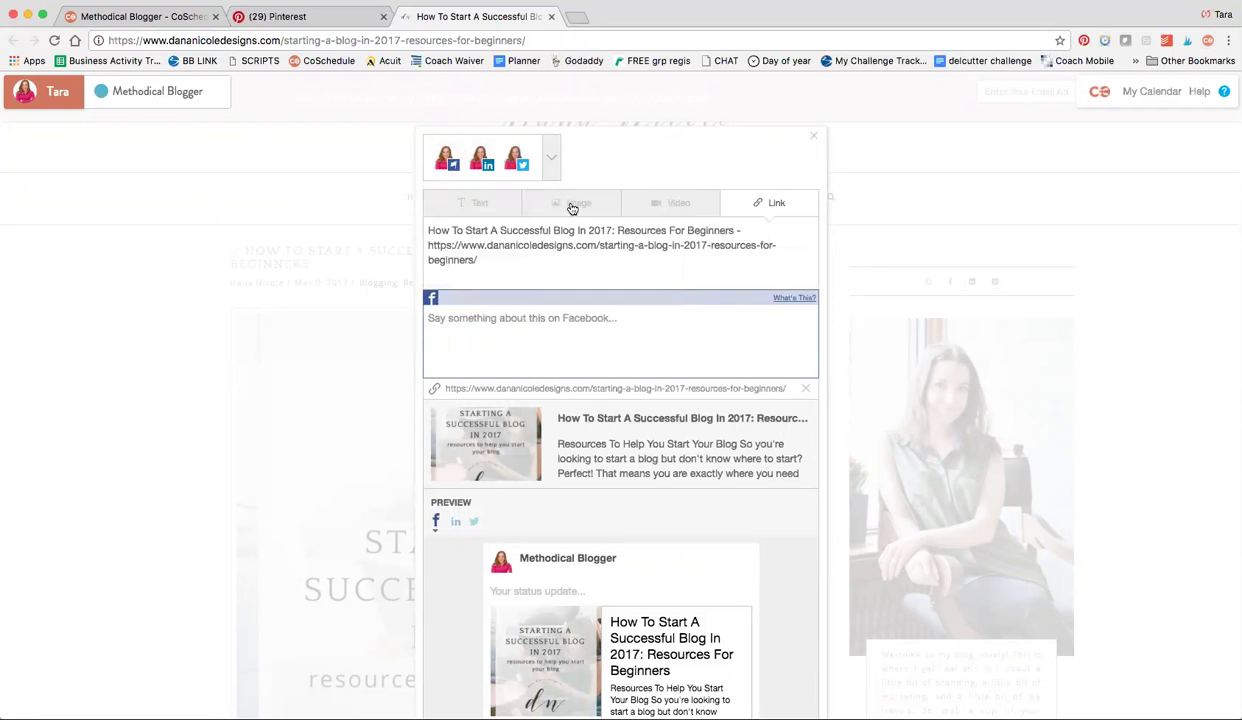
Compare the Text, Image, Video and Link message formats and review the link preview
click(477, 205)
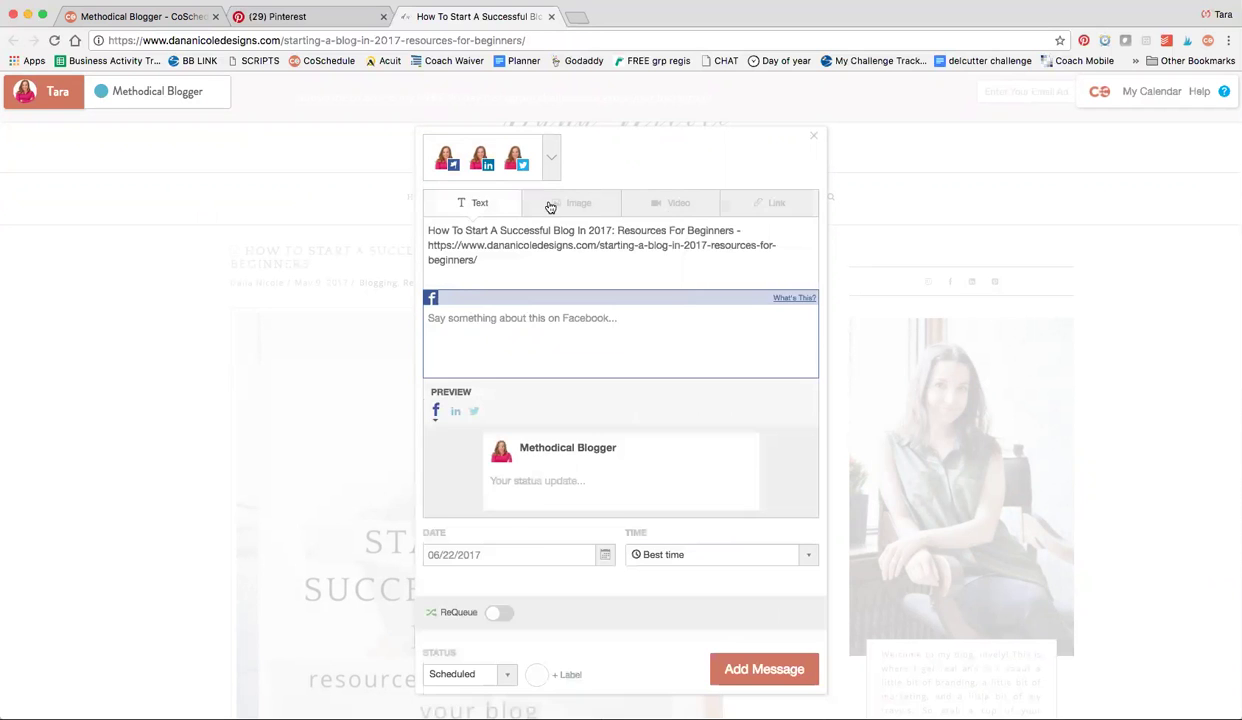
click(585, 206)
click(660, 206)
click(750, 207)
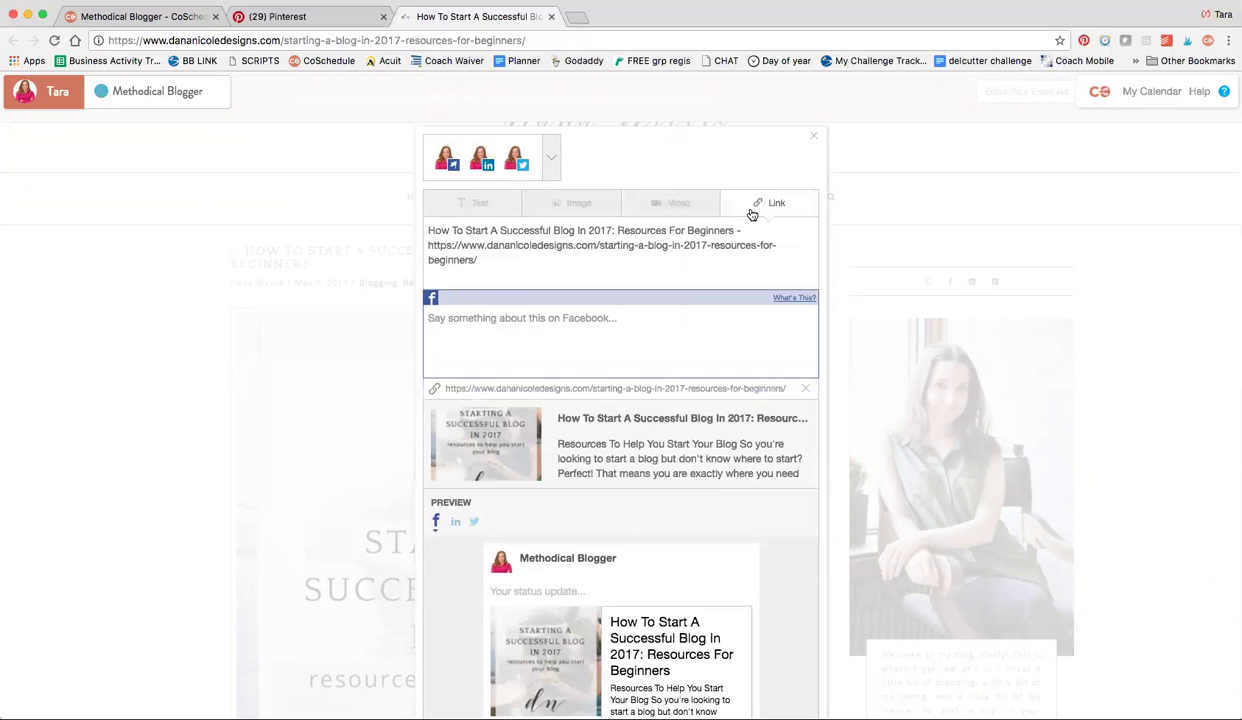
scroll(632, 288, down, 3)
scroll(632, 288, up, 3)
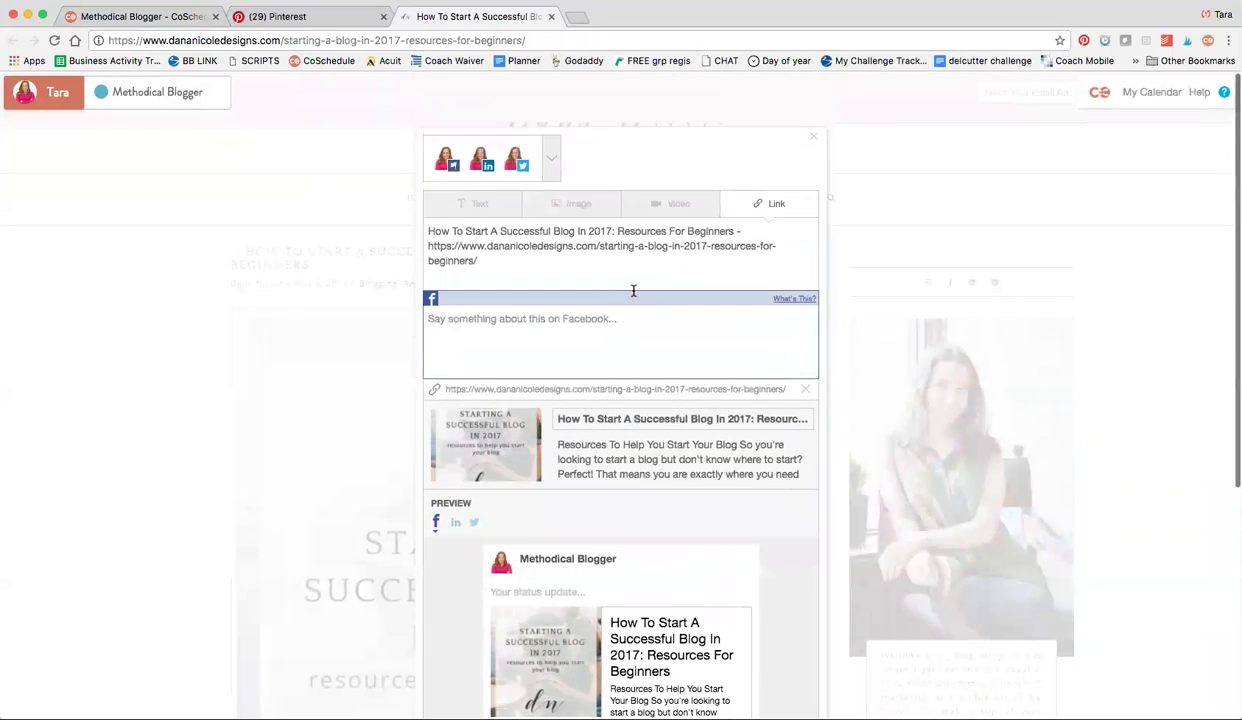
Make it an image message using the article's "Starting a Successful Blog in 2017" graphic from the image gallery
click(545, 205)
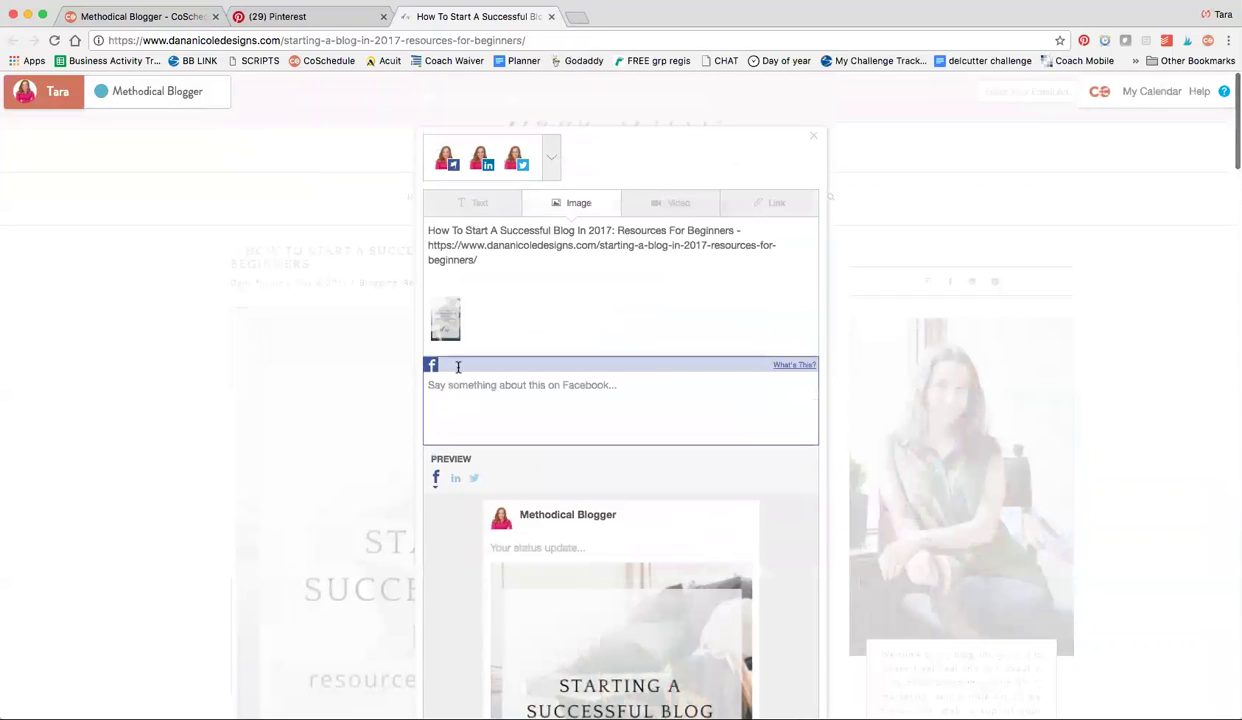
click(451, 306)
click(462, 326)
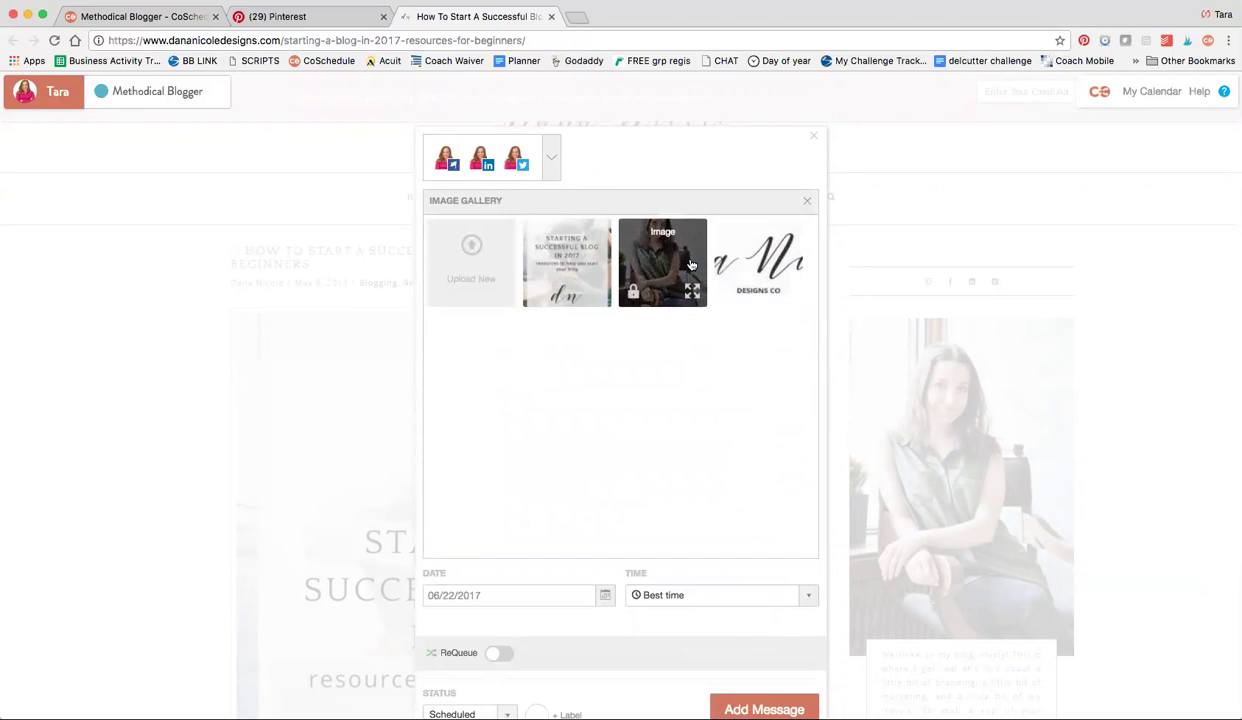
click(578, 265)
scroll(567, 383, down, 3)
scroll(567, 383, down, 5)
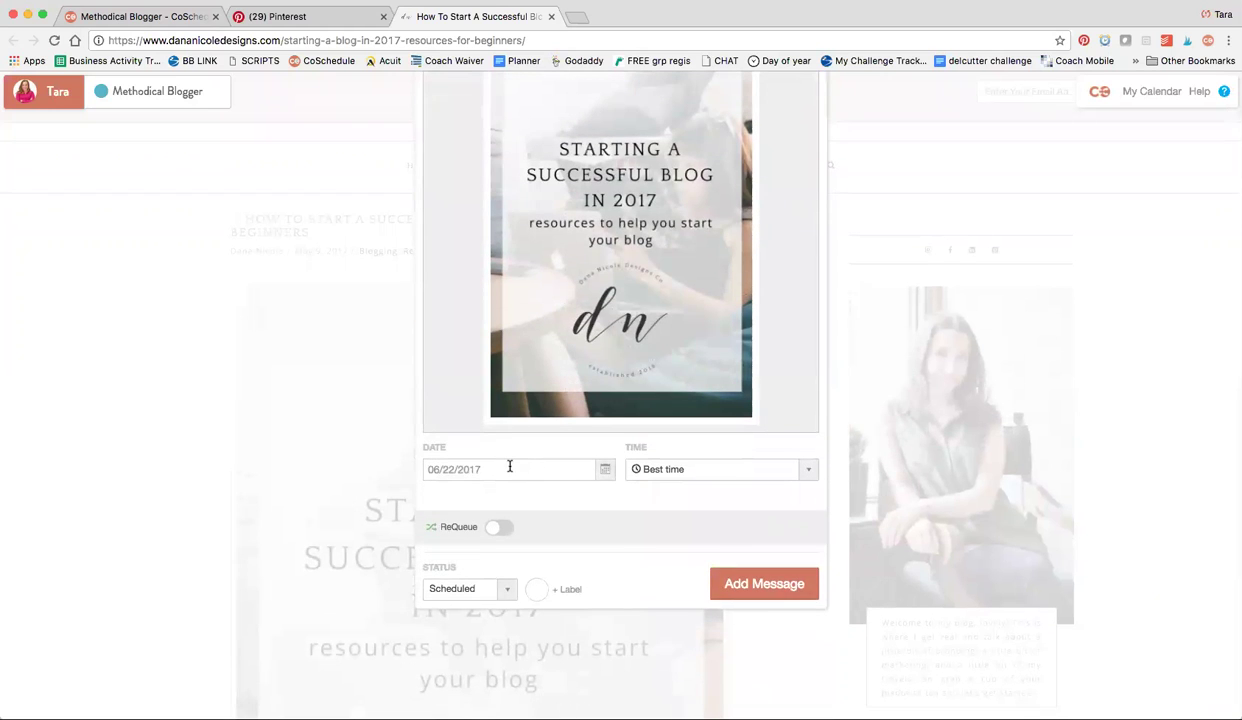
Look through the posting time options, turn on ReQueue for the message and review its preview
click(692, 462)
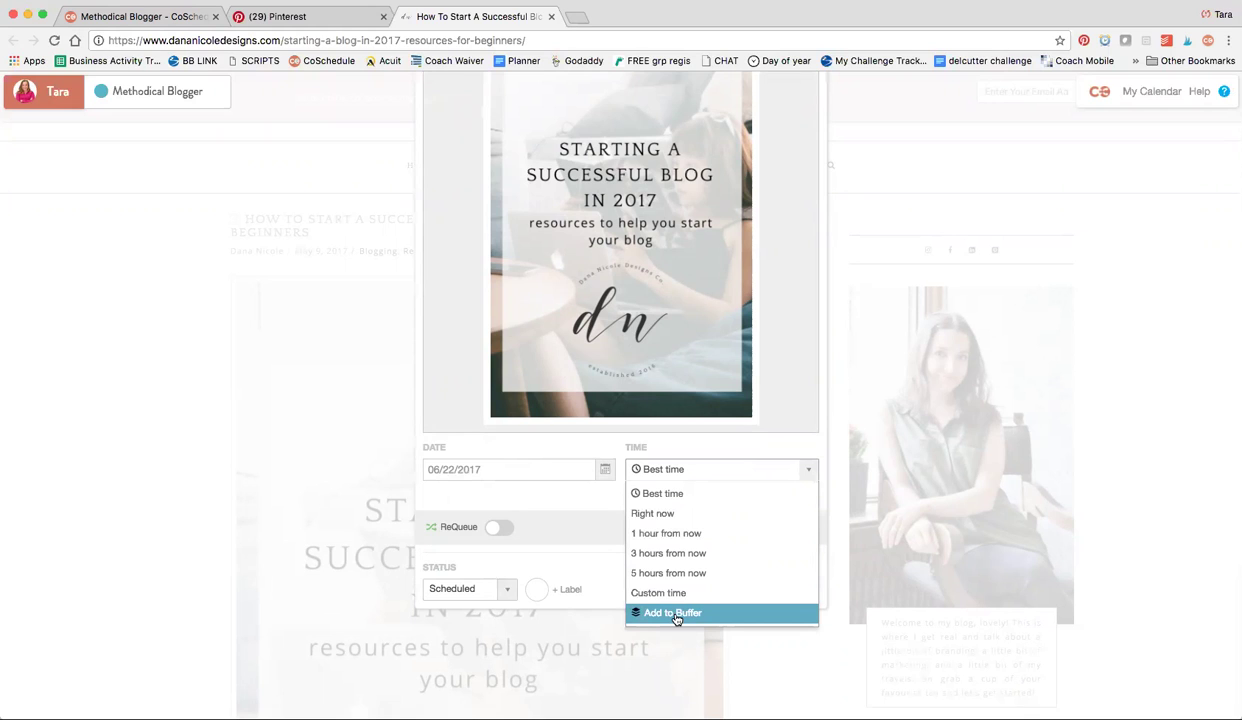
click(505, 530)
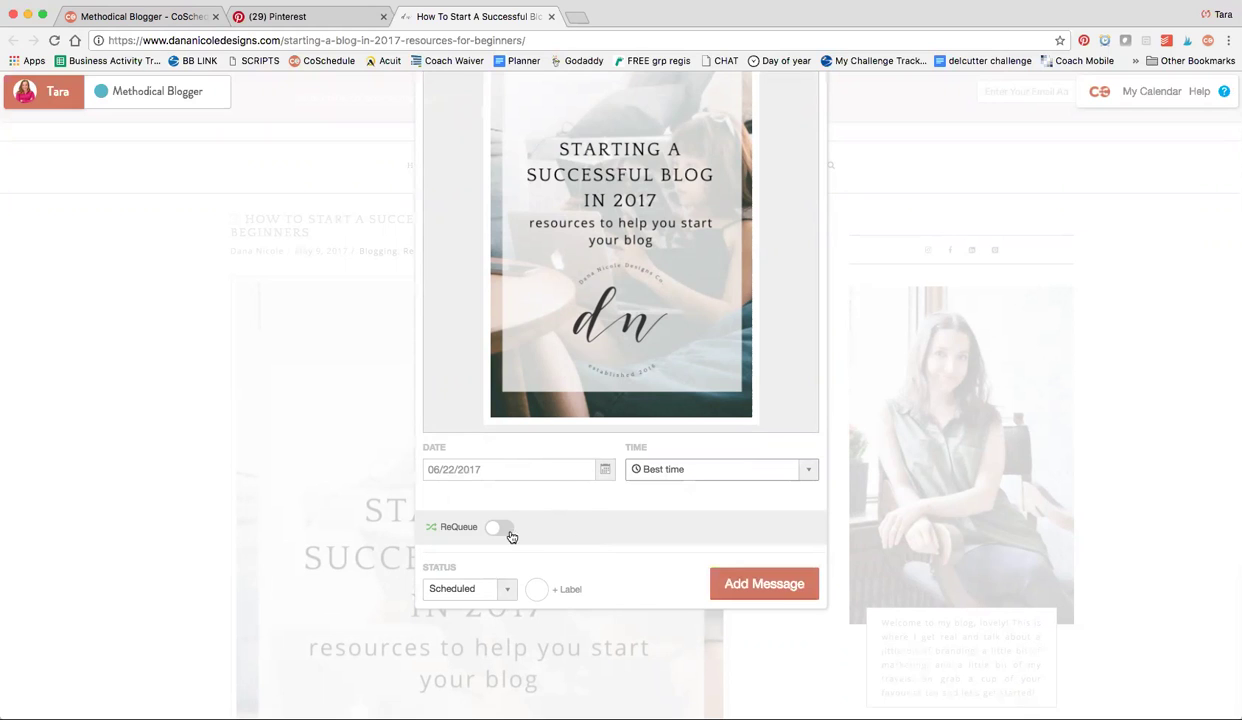
click(500, 529)
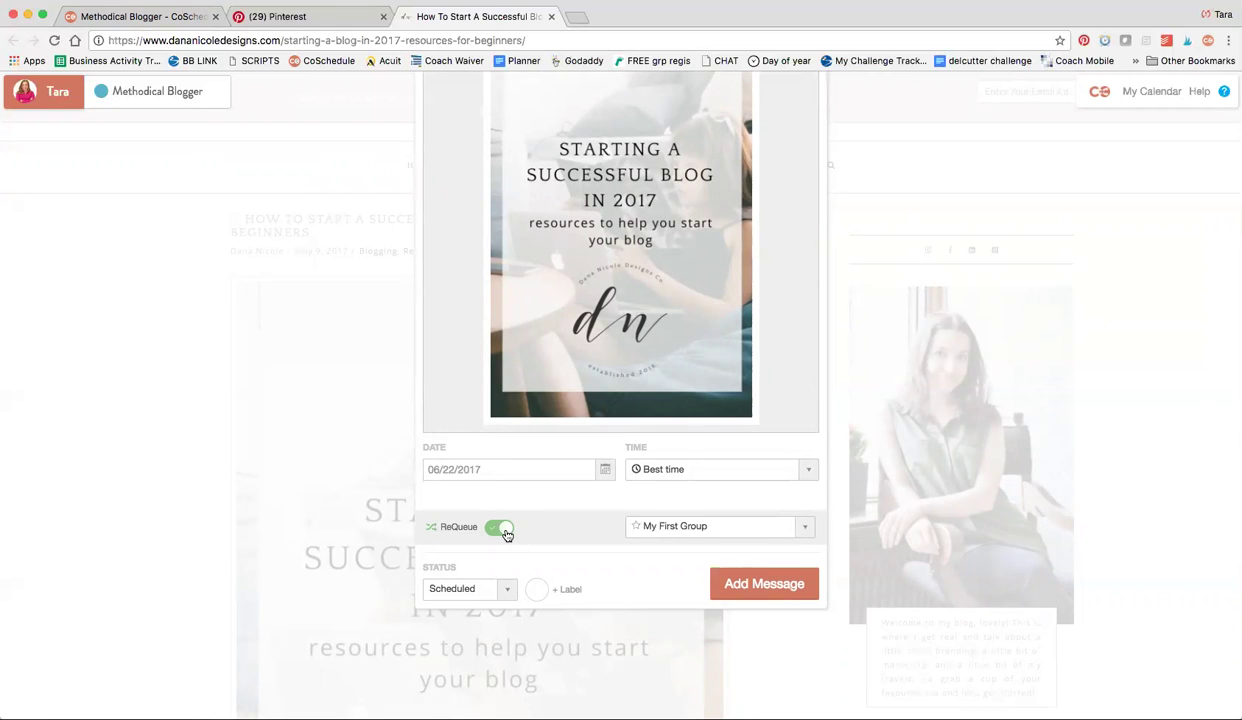
scroll(424, 499, up, 10)
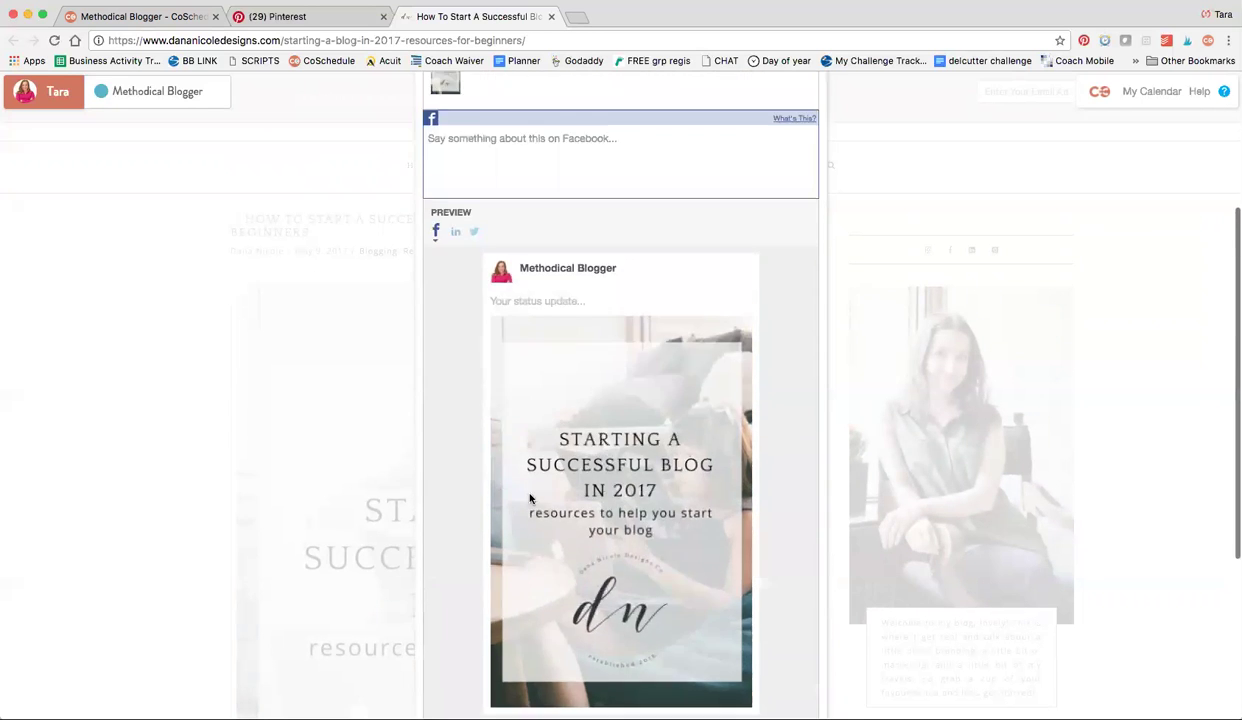
scroll(524, 421, down, 10)
Close the message composer and return to the Methodical Blogger calendar
click(764, 584)
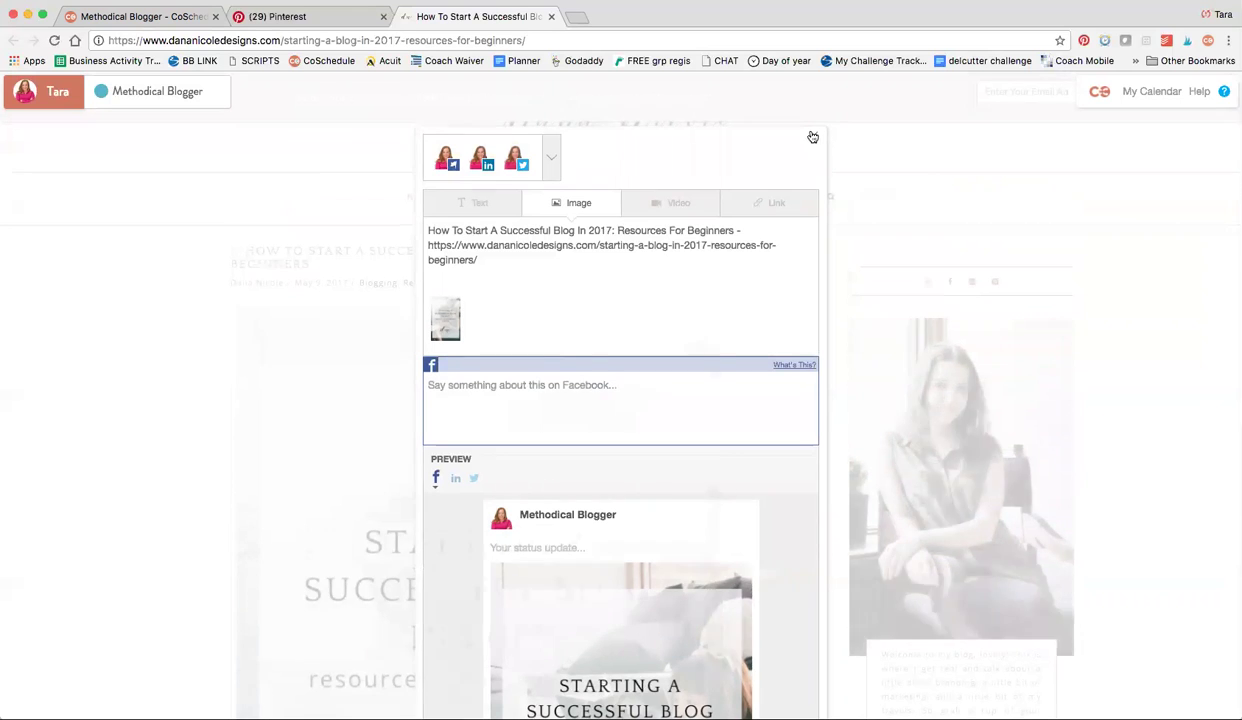
click(816, 139)
click(139, 18)
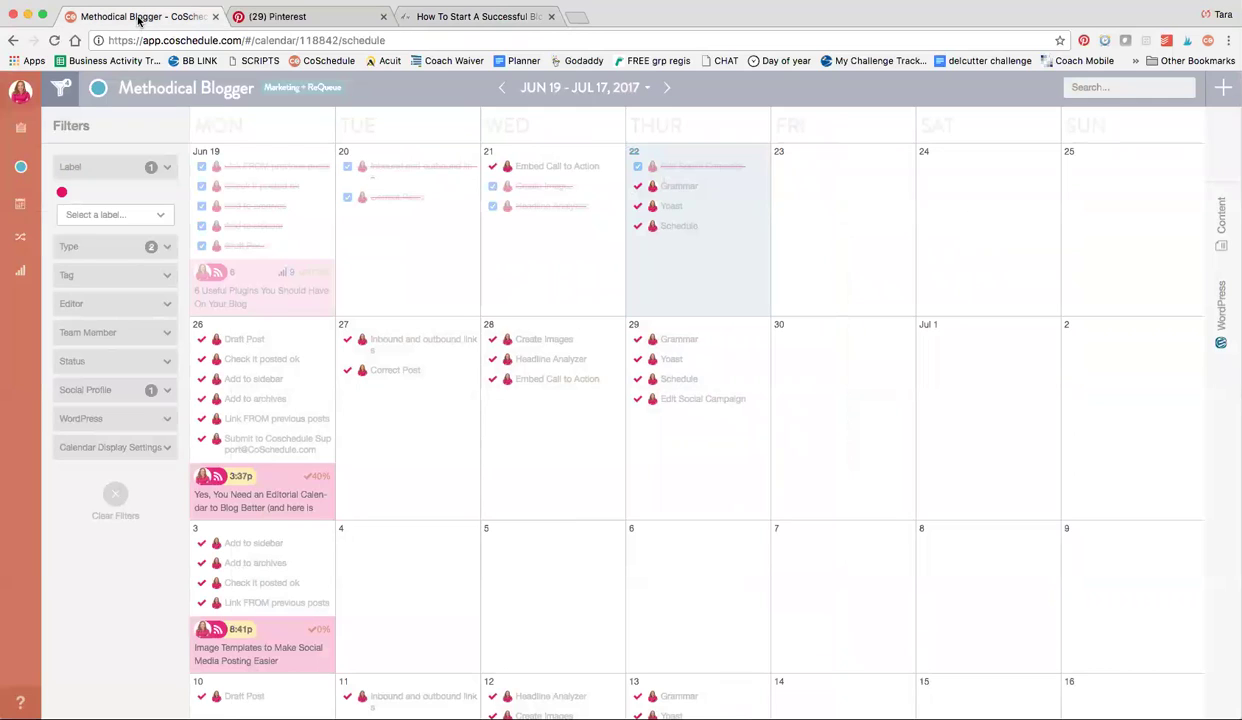